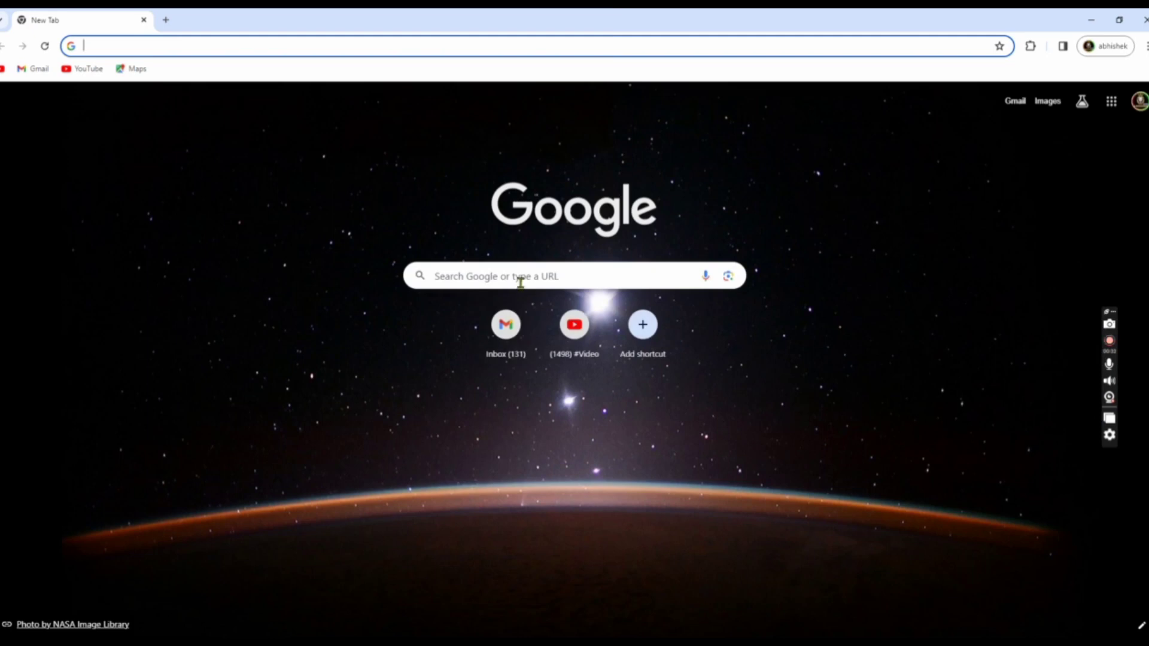
Step: Search Google for 'blender app download for pc' and open the blender.org download page
{"action": "left_click", "coordinate": [521, 279]}
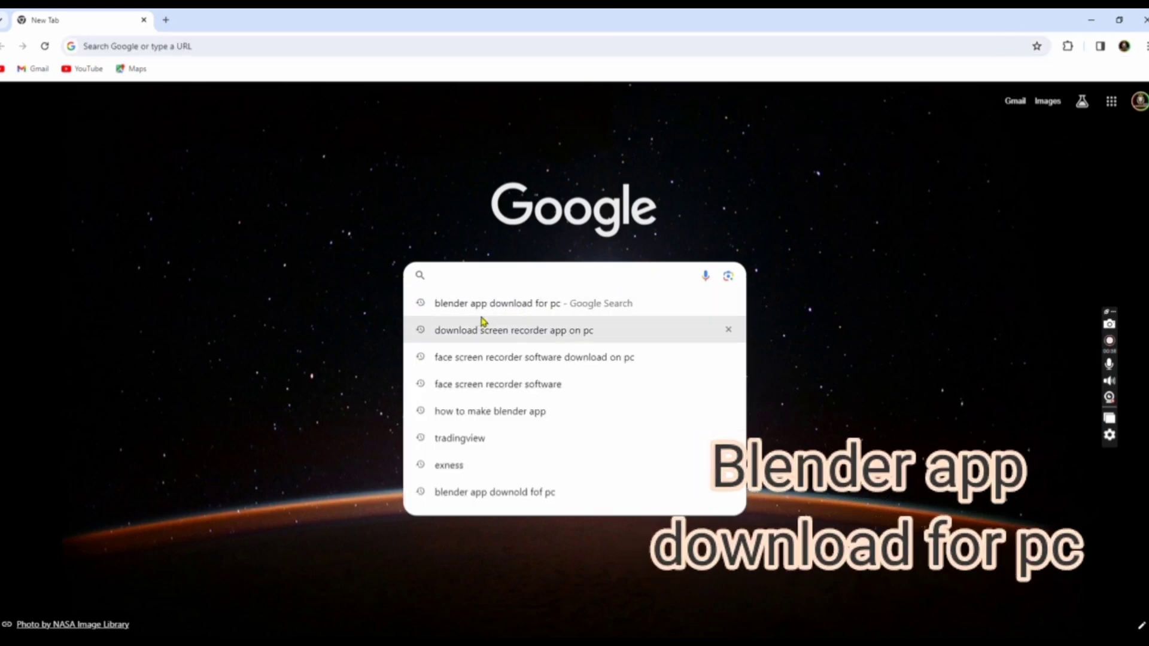
{"action": "left_click", "coordinate": [540, 305]}
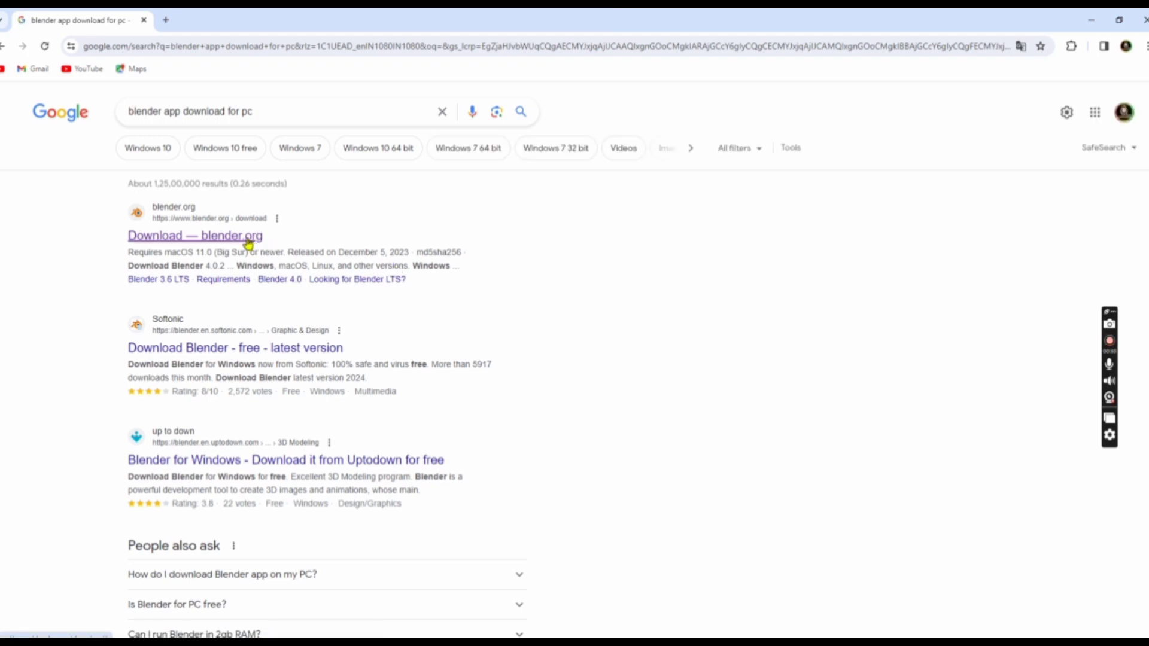
{"action": "left_click", "coordinate": [182, 239]}
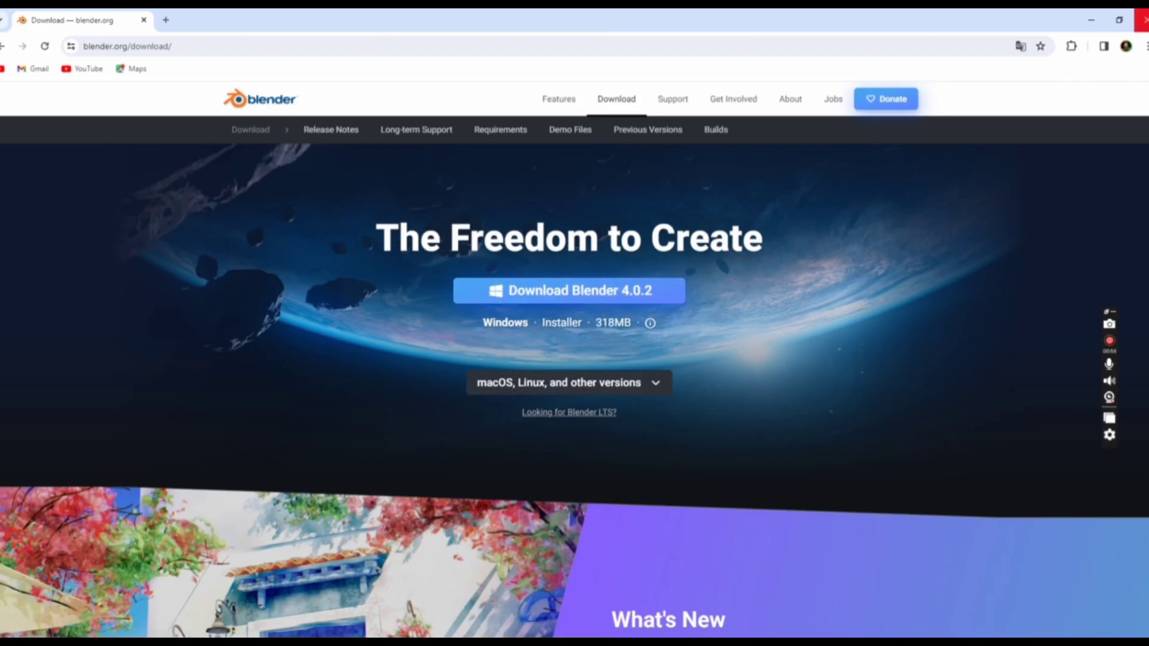
Step: Check the Chrome downloads list, then close the browser
{"action": "left_click", "coordinate": [1145, 46]}
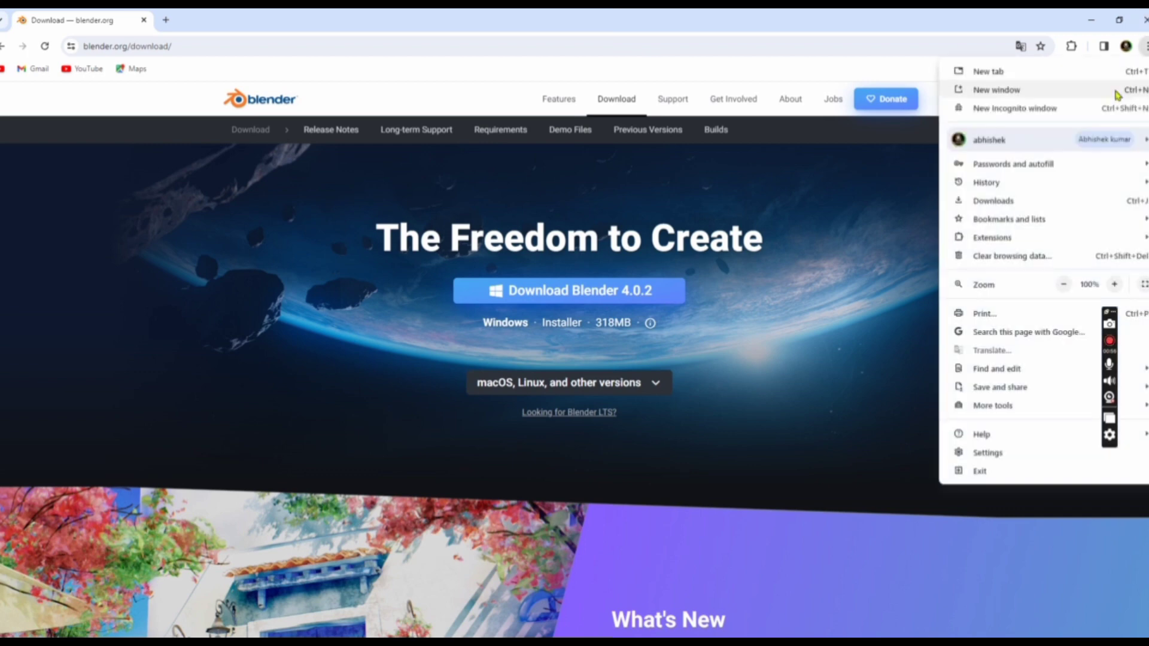
{"action": "left_click", "coordinate": [1025, 201]}
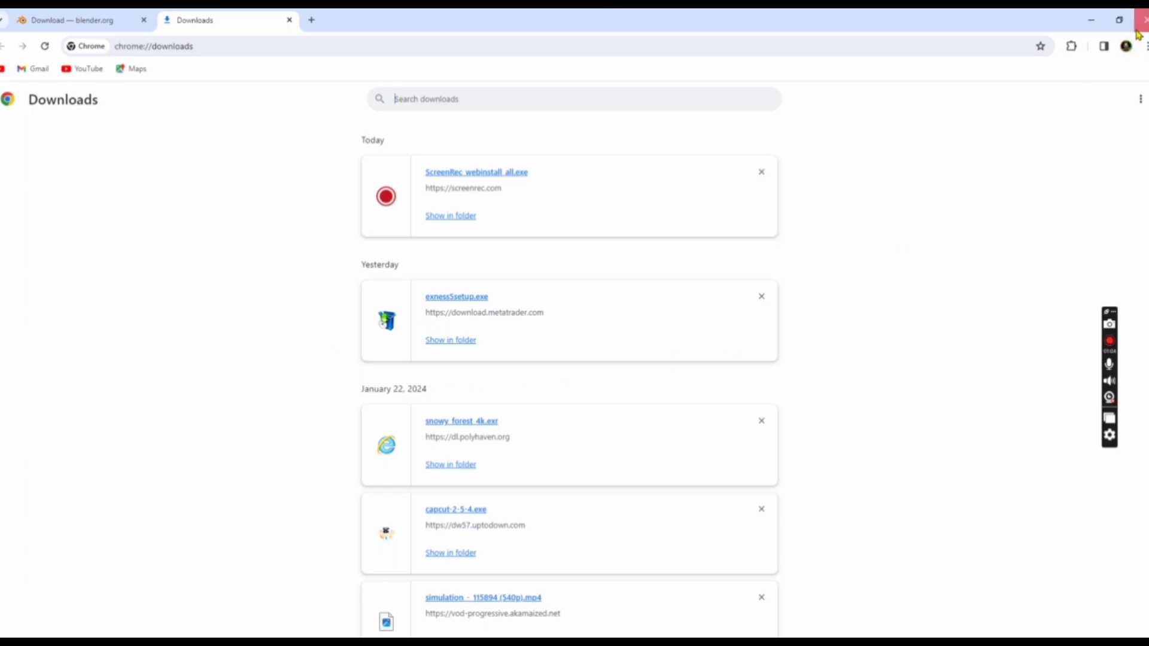
{"action": "left_click", "coordinate": [1144, 20]}
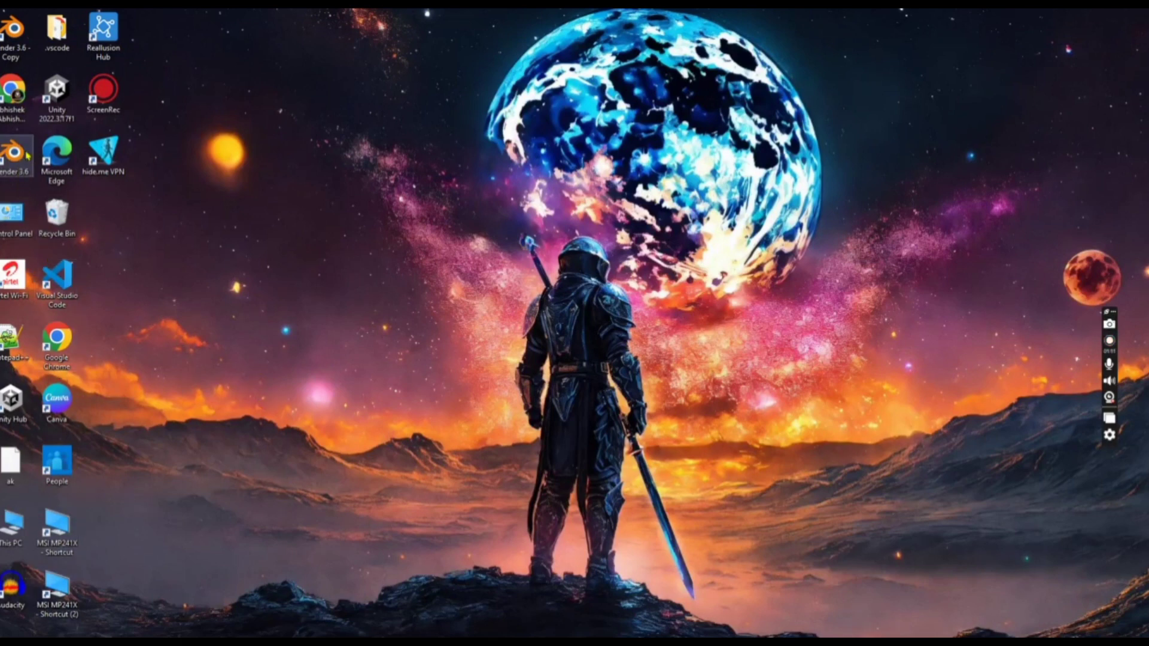
Step: Launch Blender with a General file and delete its default camera, cube and light
{"action": "double_click", "coordinate": [6, 156]}
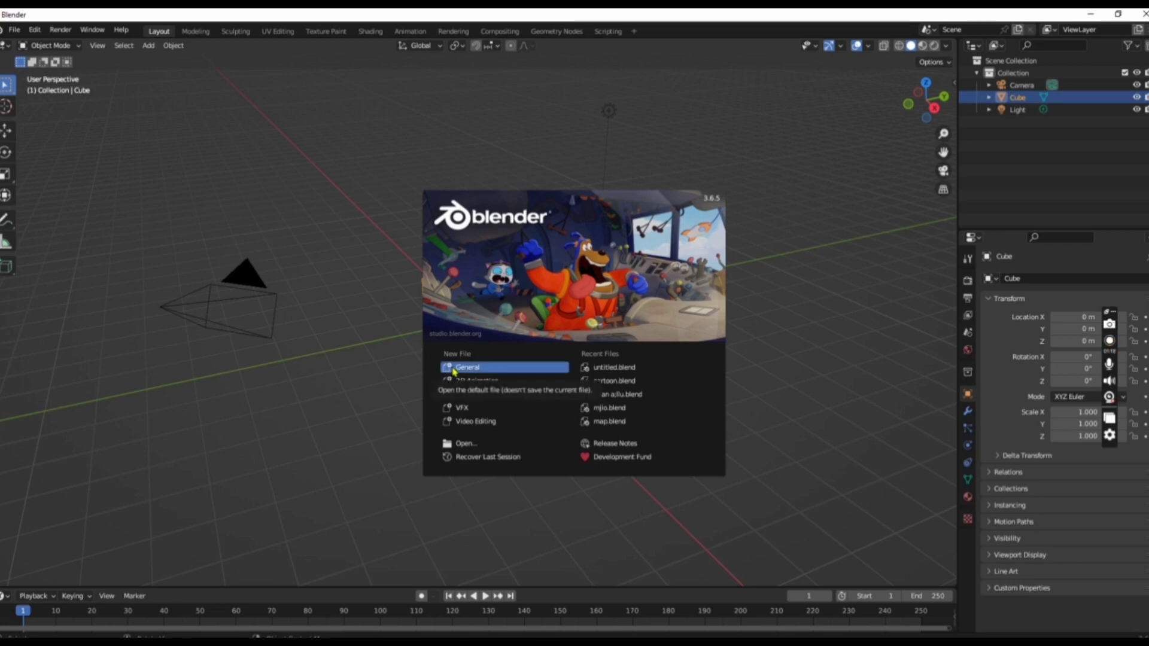
{"action": "left_click", "coordinate": [466, 370]}
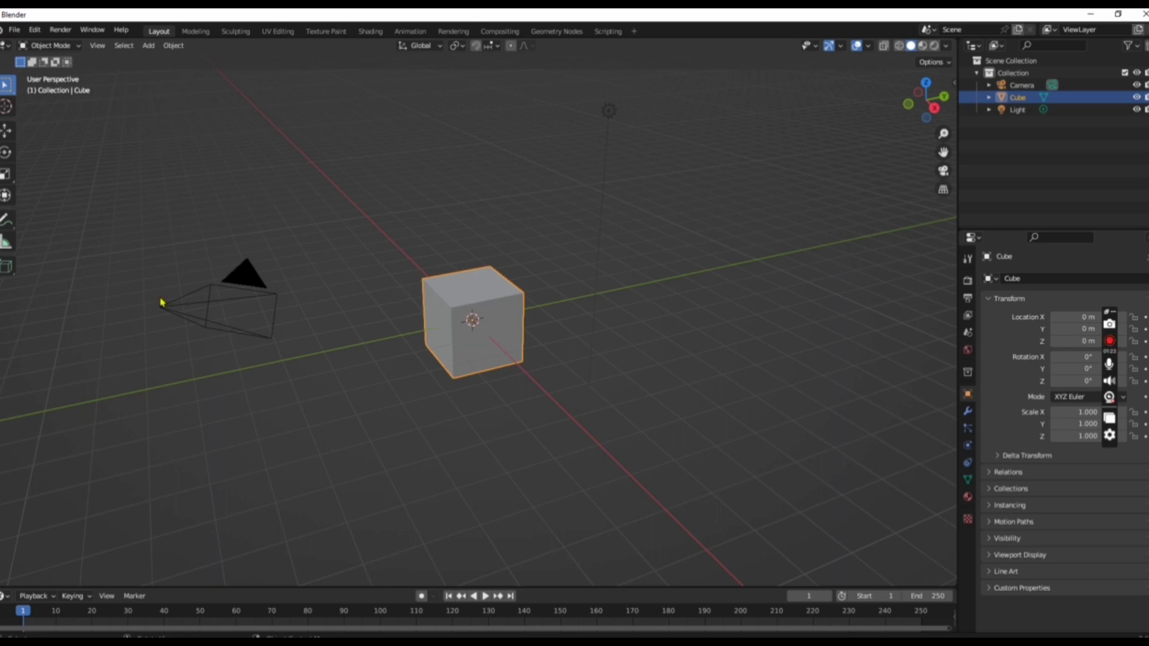
{"action": "left_click", "coordinate": [195, 304]}
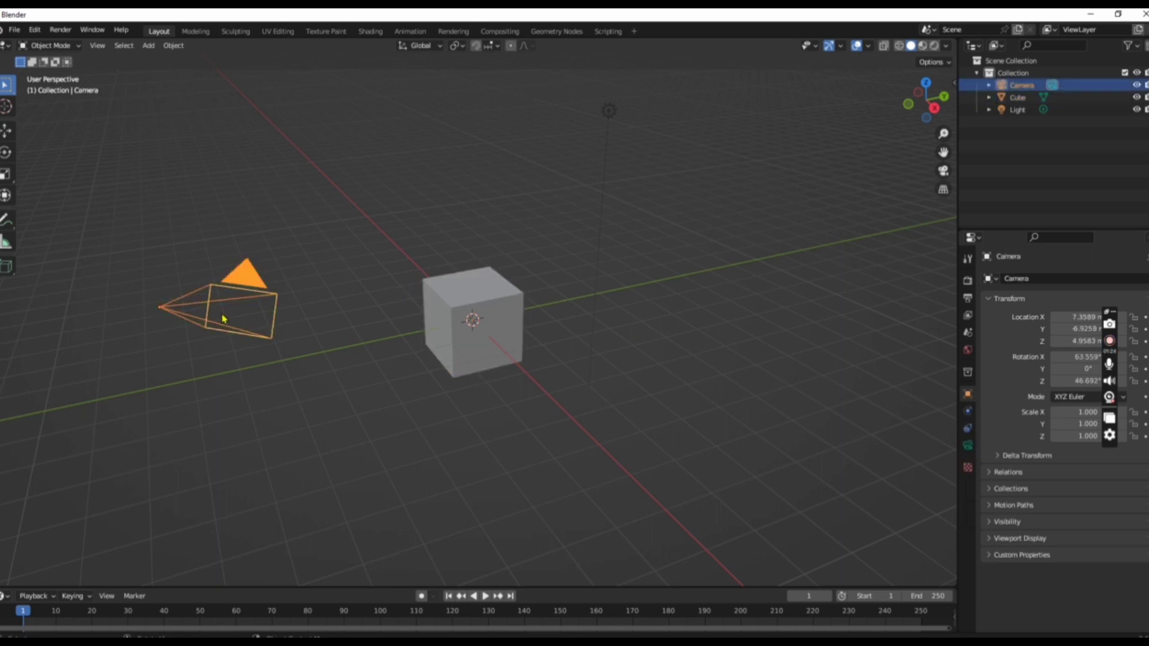
{"action": "left_click", "coordinate": [943, 171]}
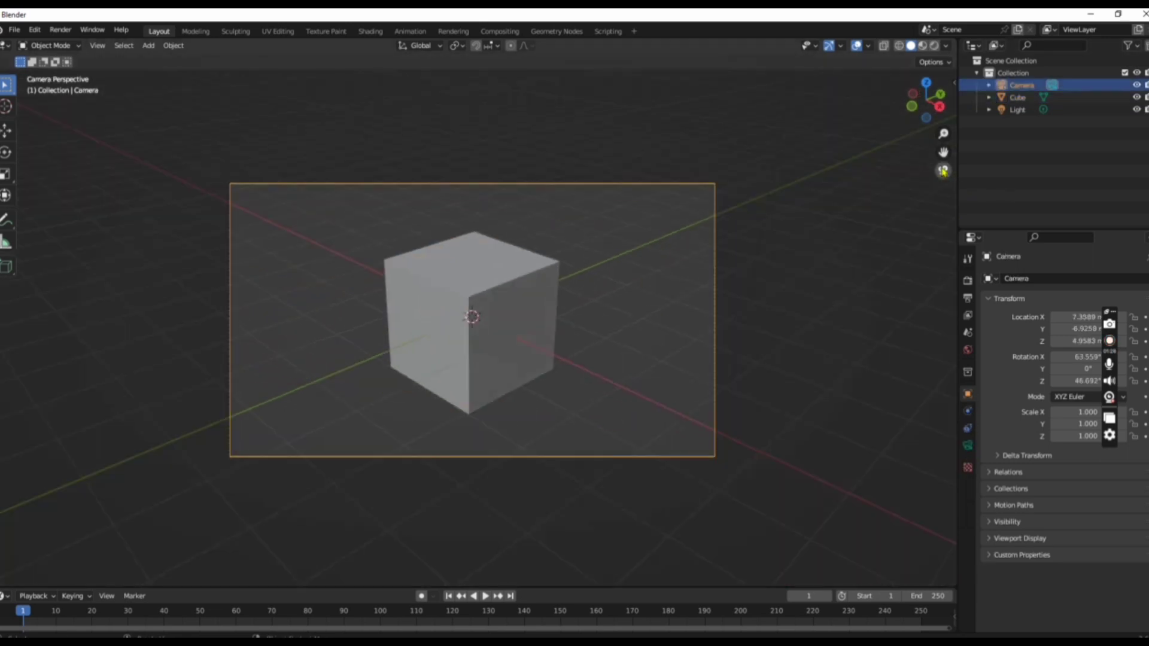
{"action": "left_click", "coordinate": [608, 112]}
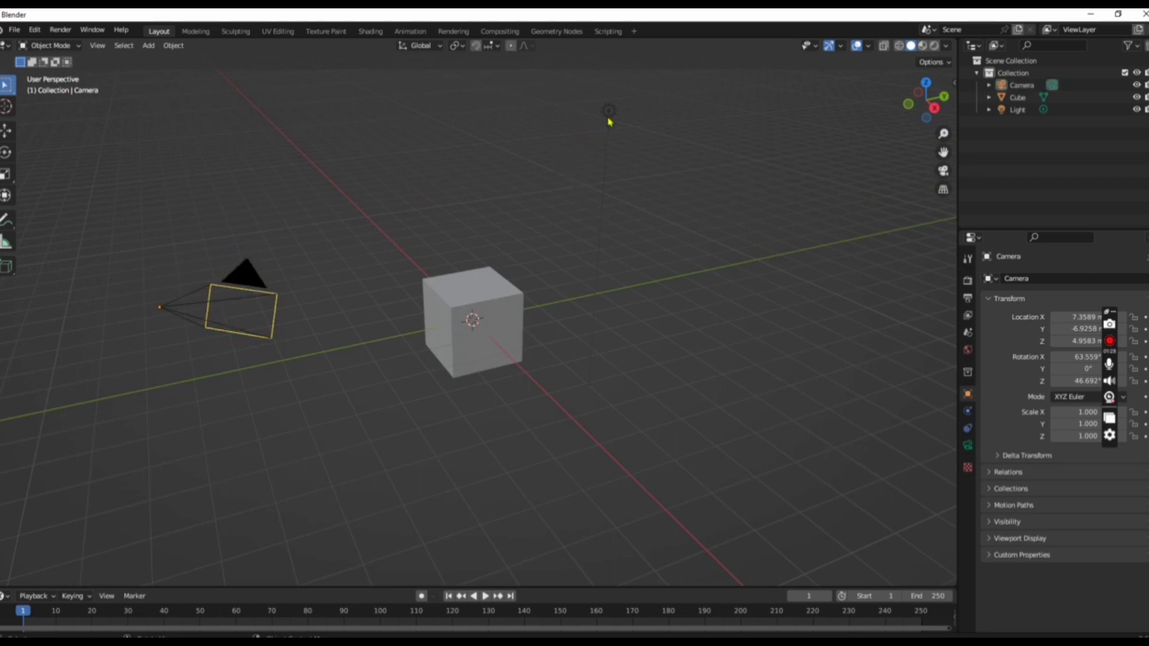
{"action": "left_click", "coordinate": [317, 211]}
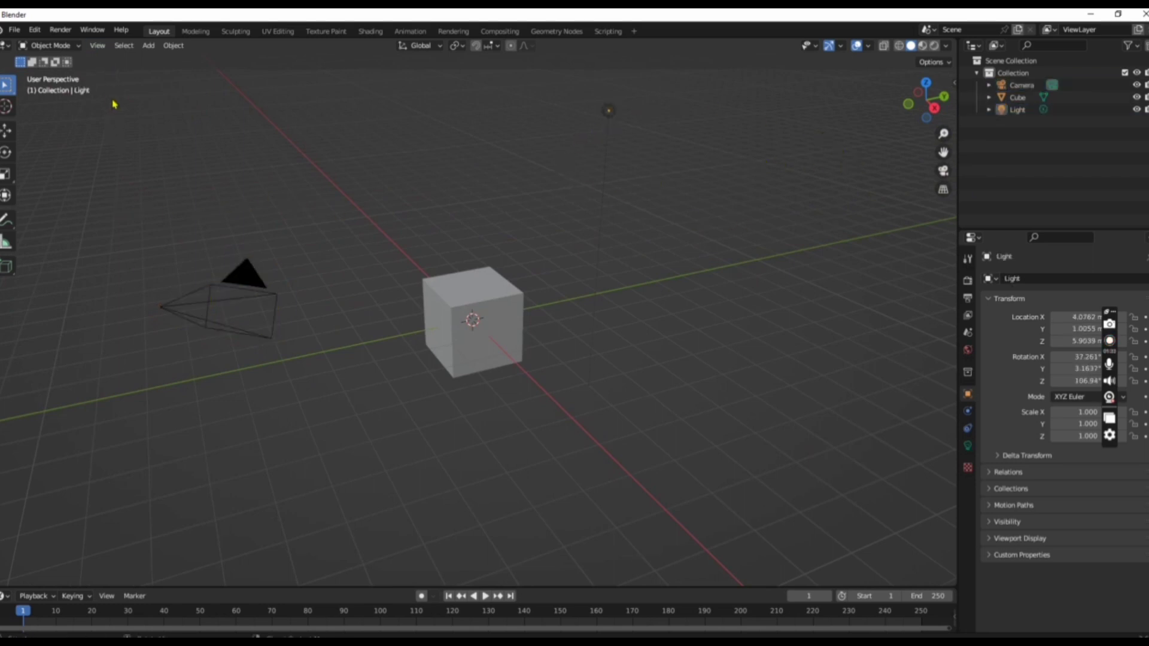
{"action": "left_click_drag", "start_coordinate": [92, 80], "coordinate": [956, 585]}
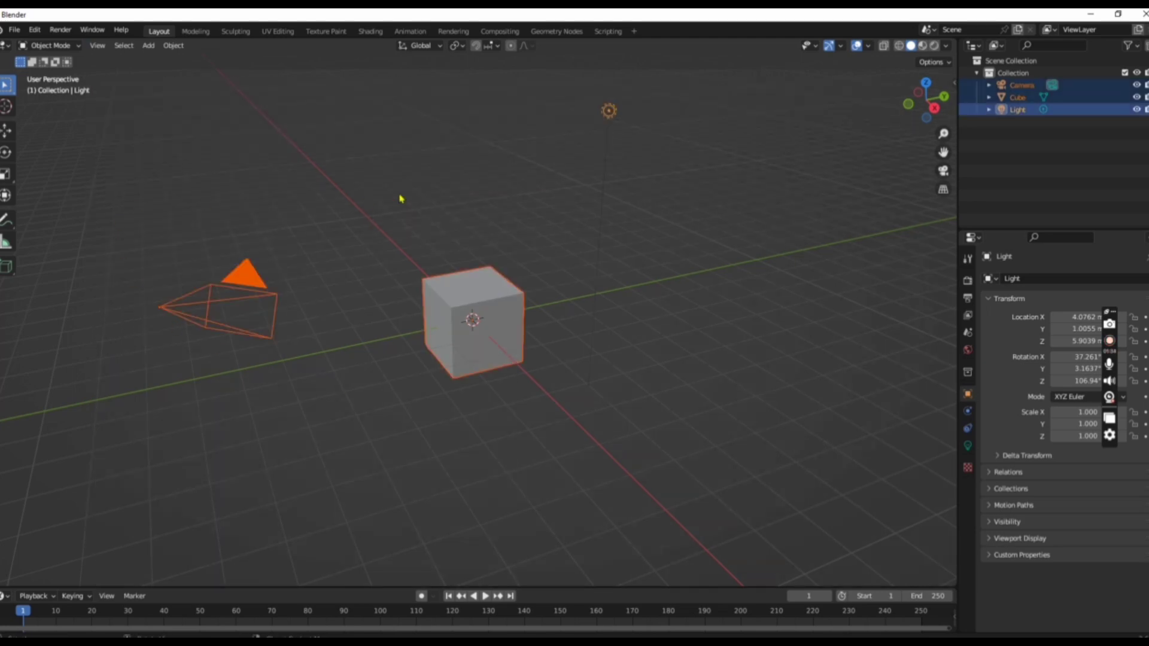
{"action": "right_click", "coordinate": [400, 199]}
{"action": "left_click", "coordinate": [375, 374]}
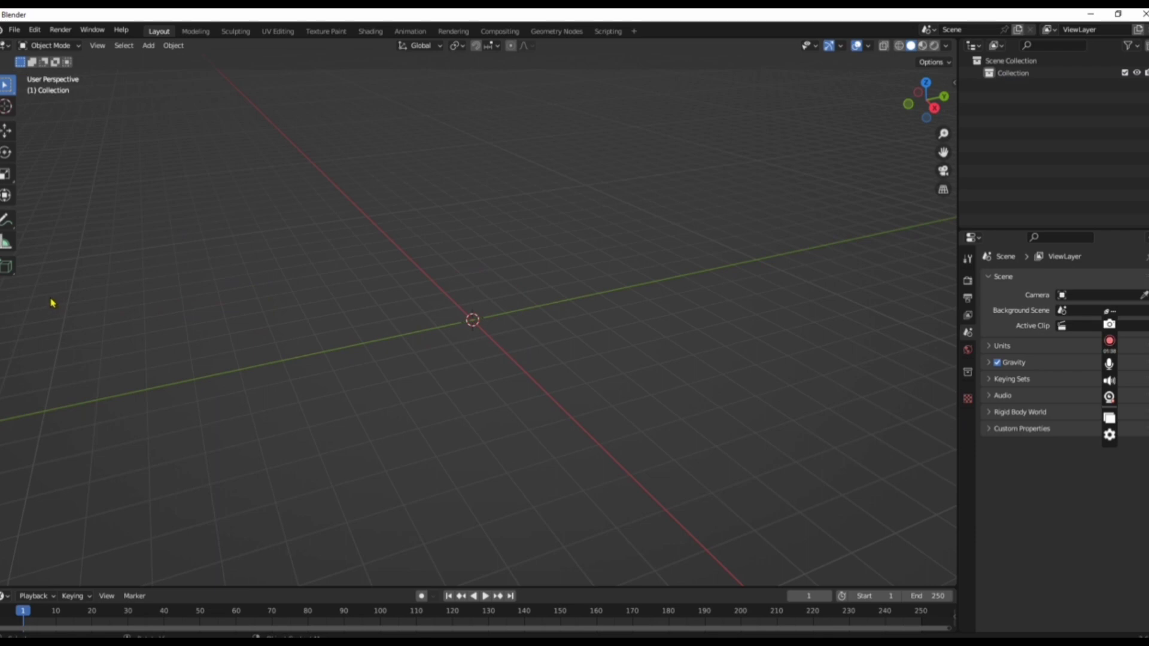
Step: Add a cube, scale it to 1.175 and lift it above the grid
{"action": "key", "text": "shift+a"}
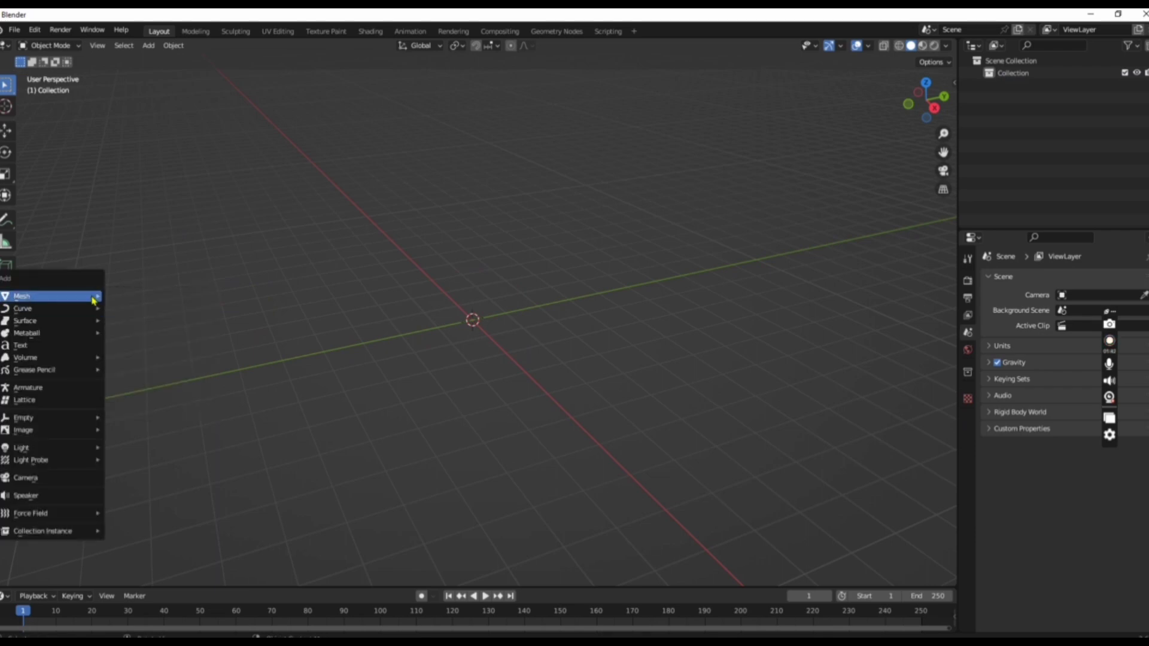
{"action": "mouse_move", "coordinate": [36, 296]}
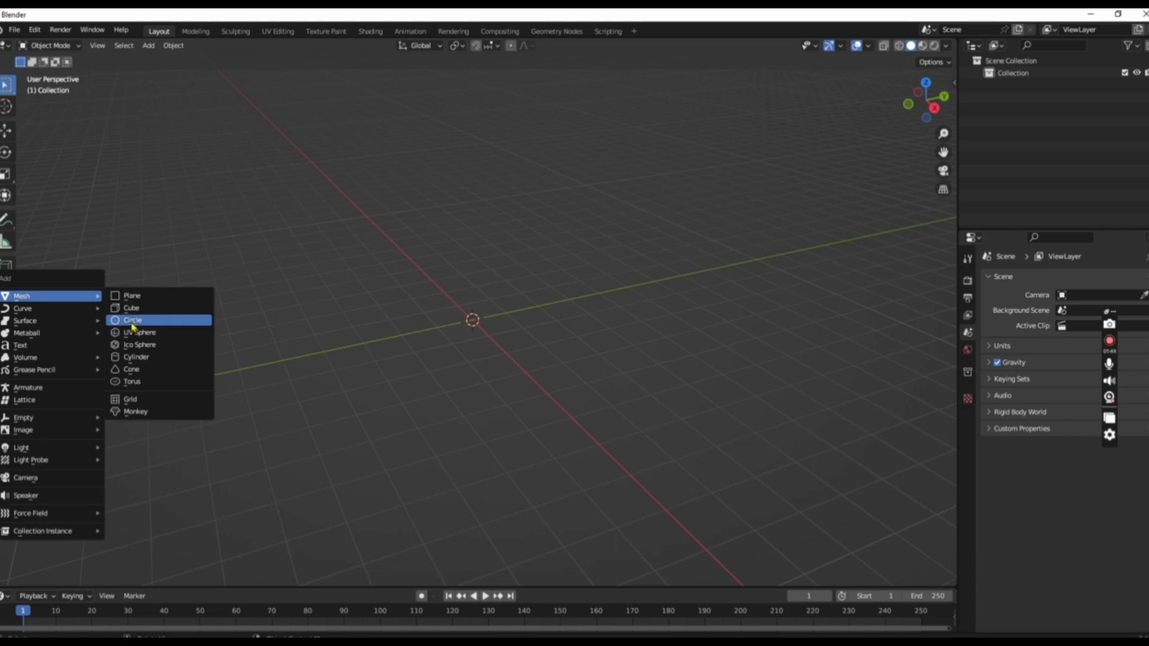
{"action": "left_click", "coordinate": [136, 309]}
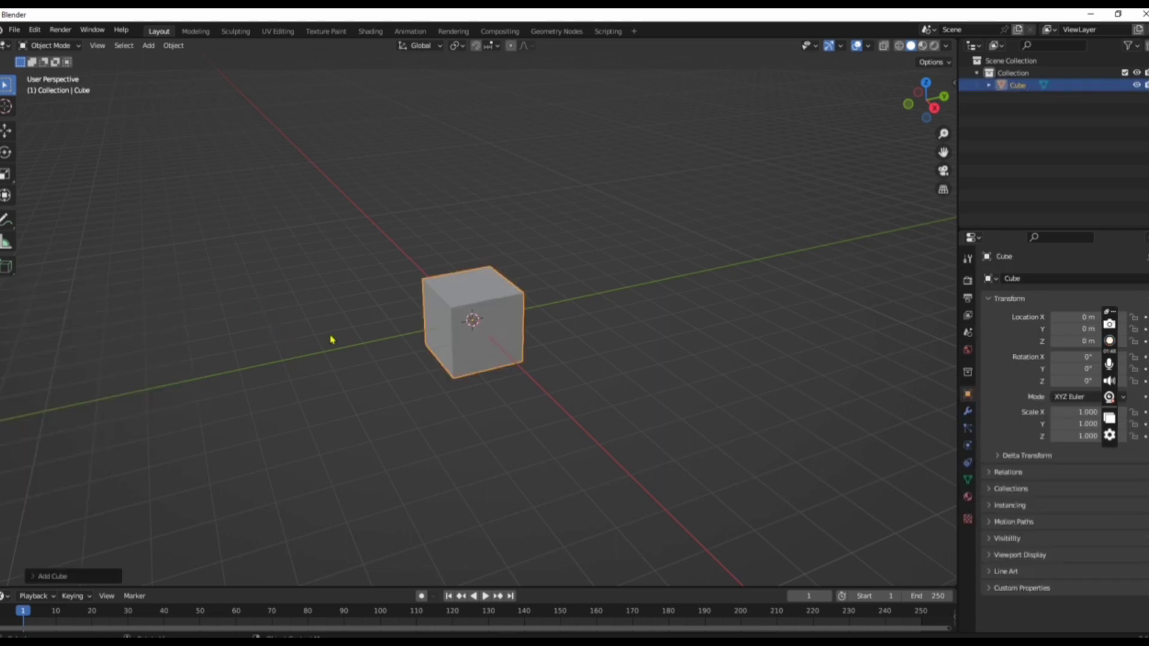
{"action": "key", "text": "s"}
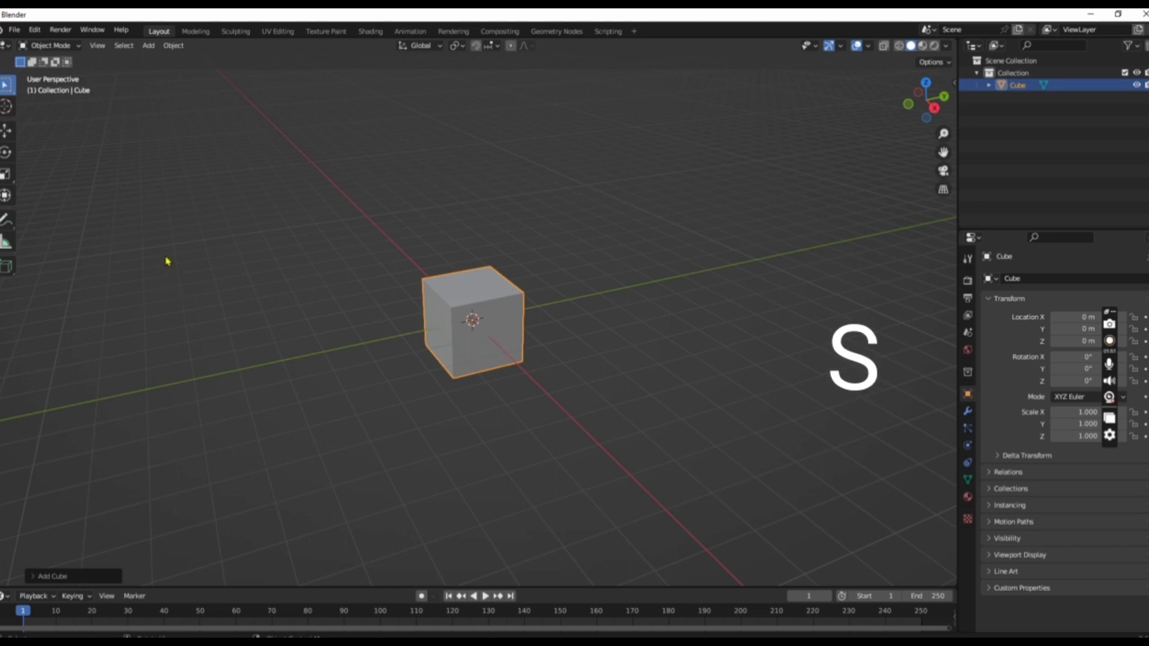
{"action": "left_click", "coordinate": [299, 254]}
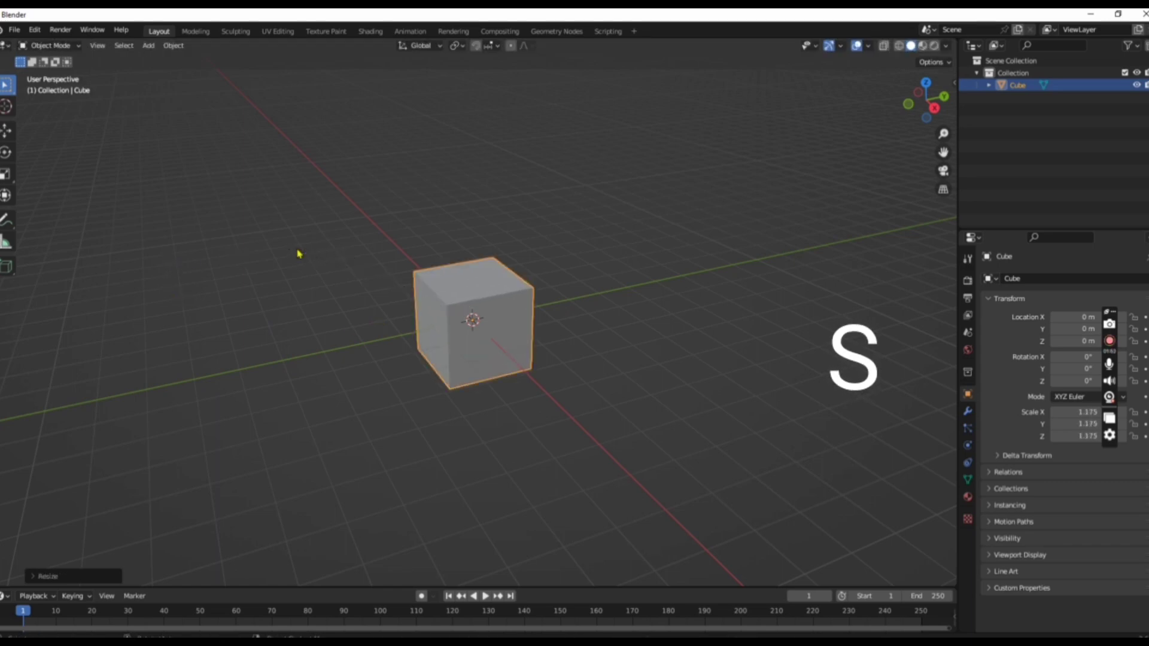
{"action": "key", "text": "g"}
{"action": "left_click", "coordinate": [297, 188]}
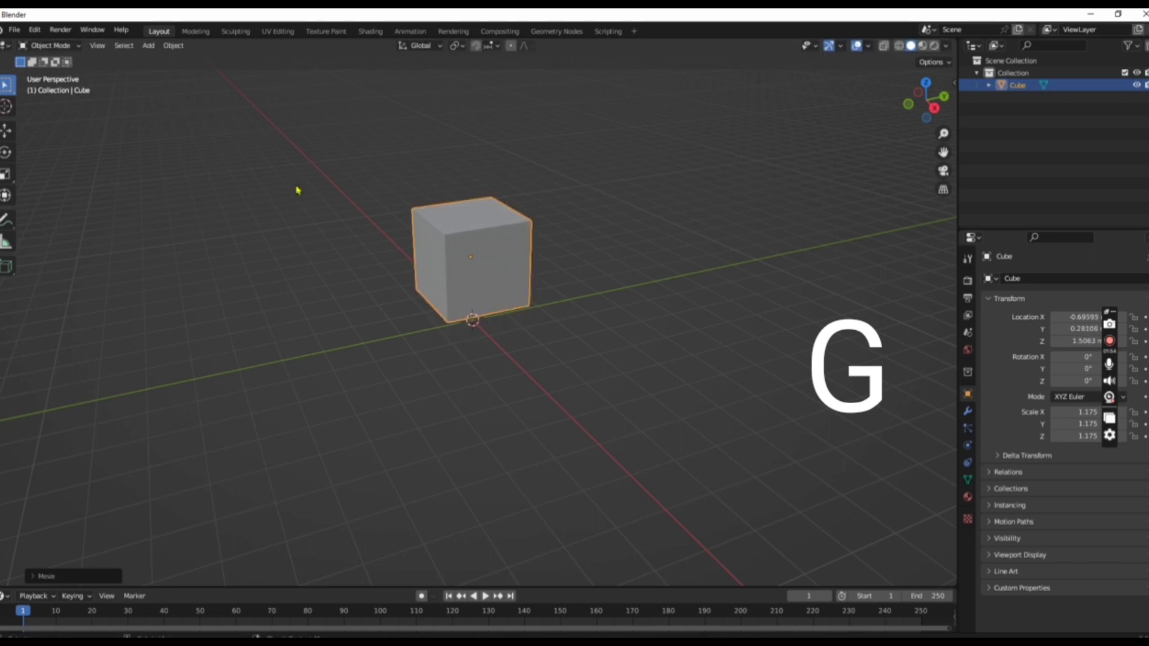
Step: Orbit to view the cube's side and duplicate it
{"action": "mouse_move", "coordinate": [462, 305]}
{"action": "middle_mouse_down"}
{"action": "mouse_move", "coordinate": [346, 272]}
{"action": "mouse_move", "coordinate": [405, 257]}
{"action": "mouse_move", "coordinate": [422, 271]}
{"action": "middle_mouse_up"}
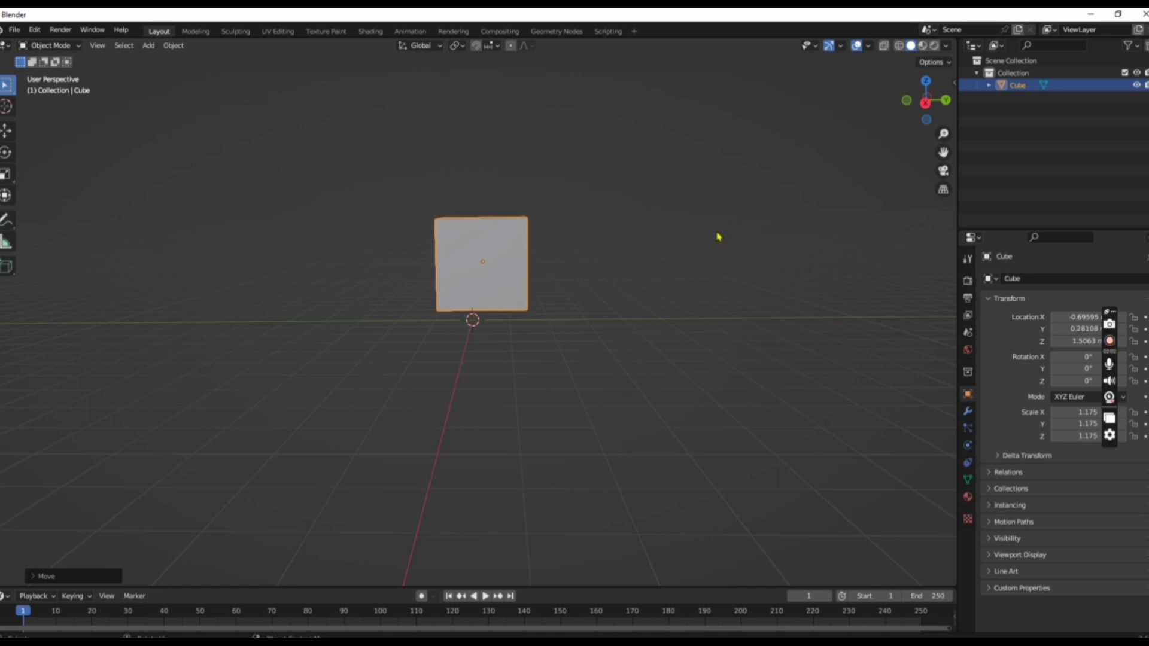
{"action": "mouse_move", "coordinate": [693, 277]}
{"action": "middle_mouse_down"}
{"action": "mouse_move", "coordinate": [526, 284]}
{"action": "mouse_move", "coordinate": [544, 285]}
{"action": "middle_mouse_up"}
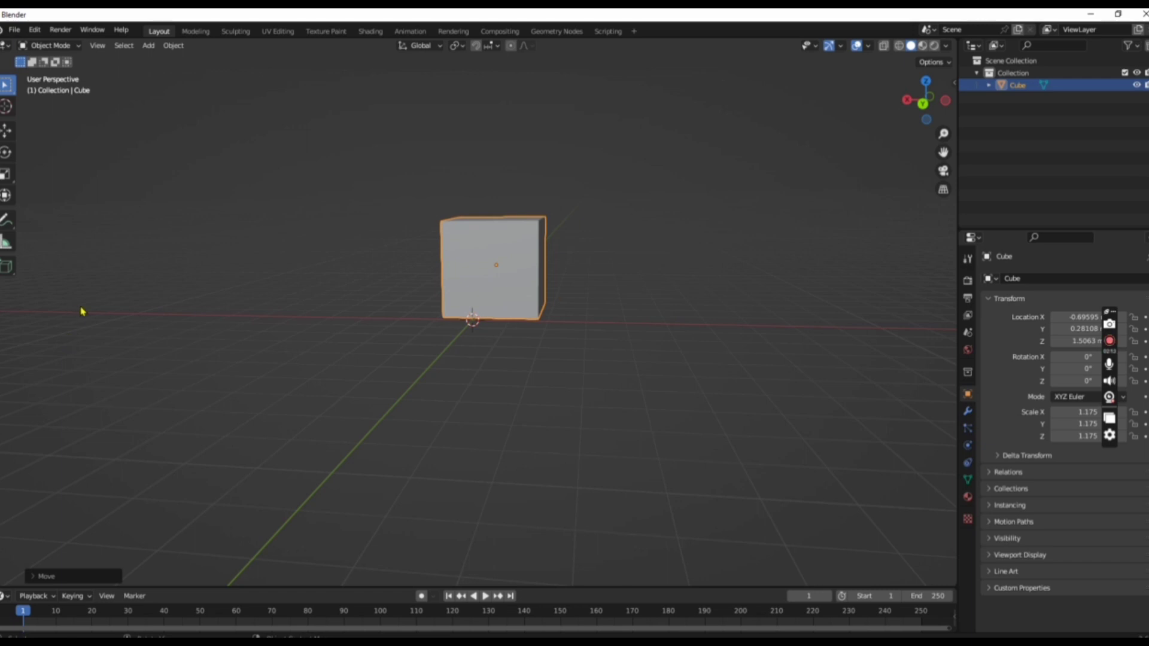
{"action": "key", "text": "shift+d"}
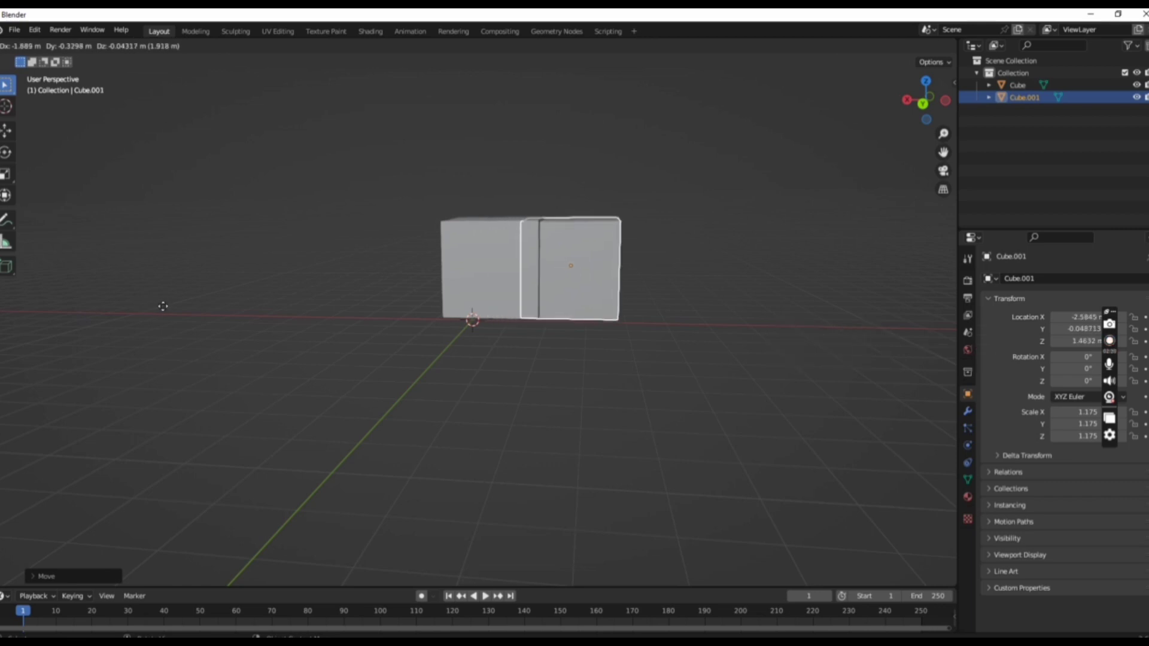
Step: Place the duplicate beside the cube and squash it along Z to 0.346
{"action": "left_click", "coordinate": [163, 306]}
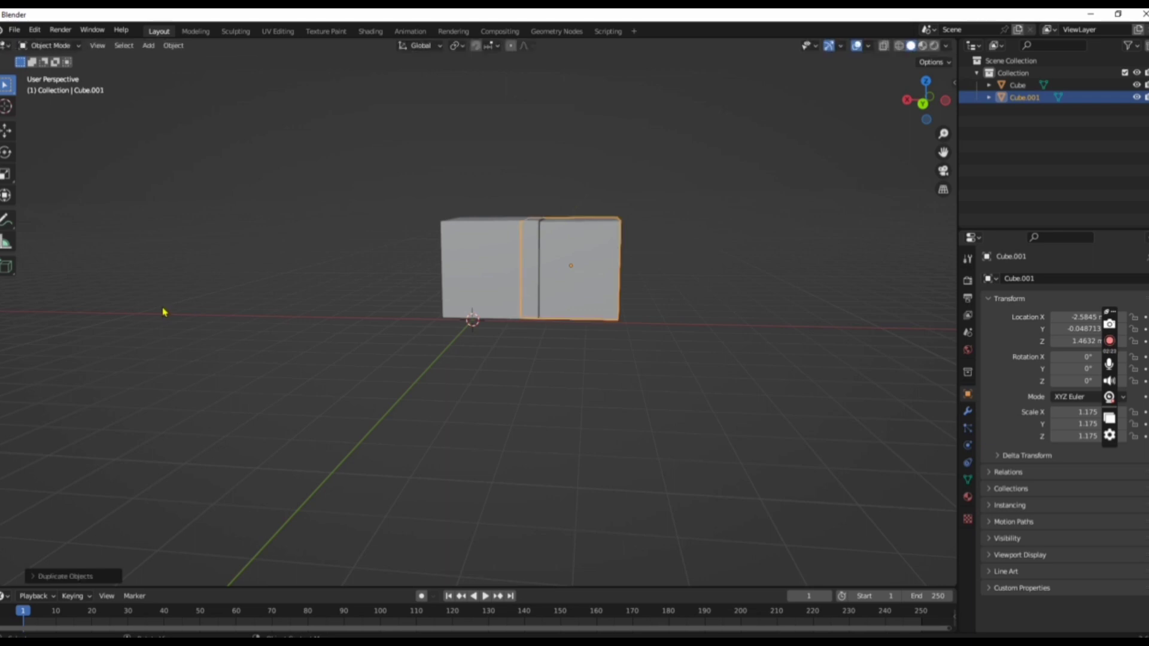
{"action": "key", "text": "s"}
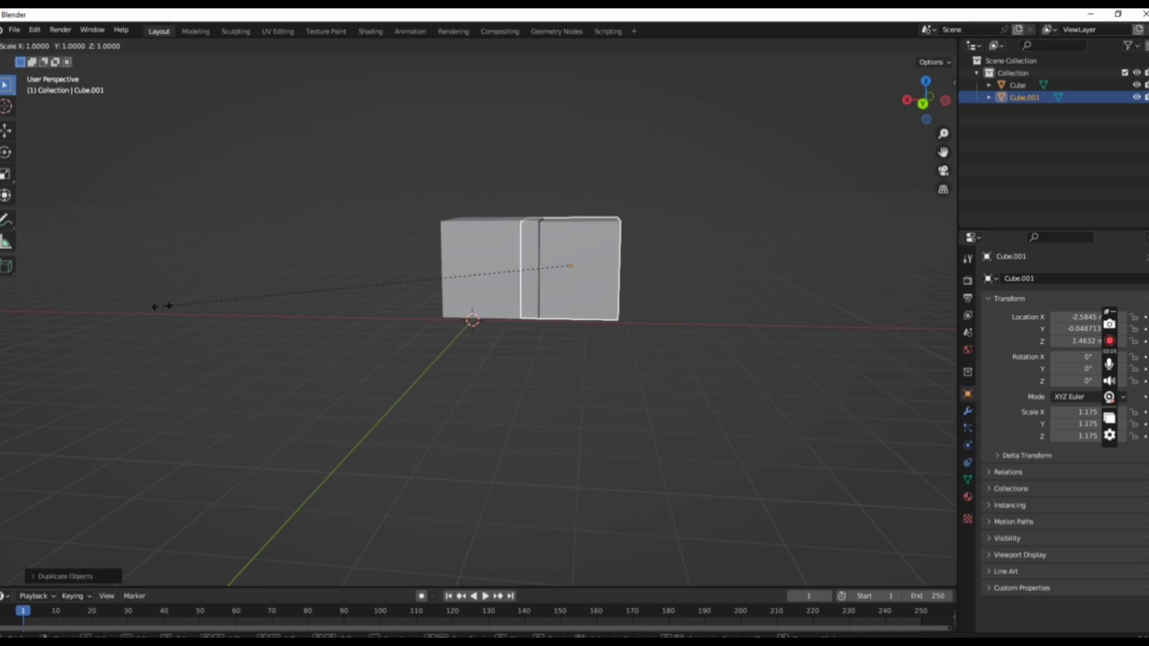
{"action": "key", "text": "z"}
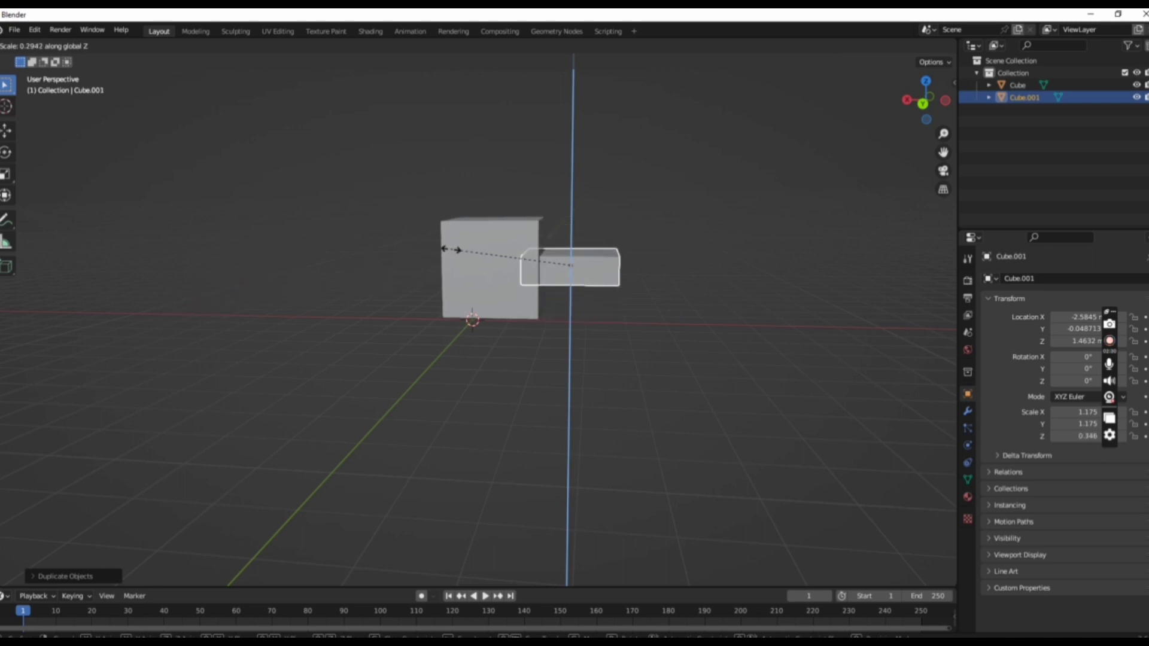
{"action": "left_click", "coordinate": [452, 250]}
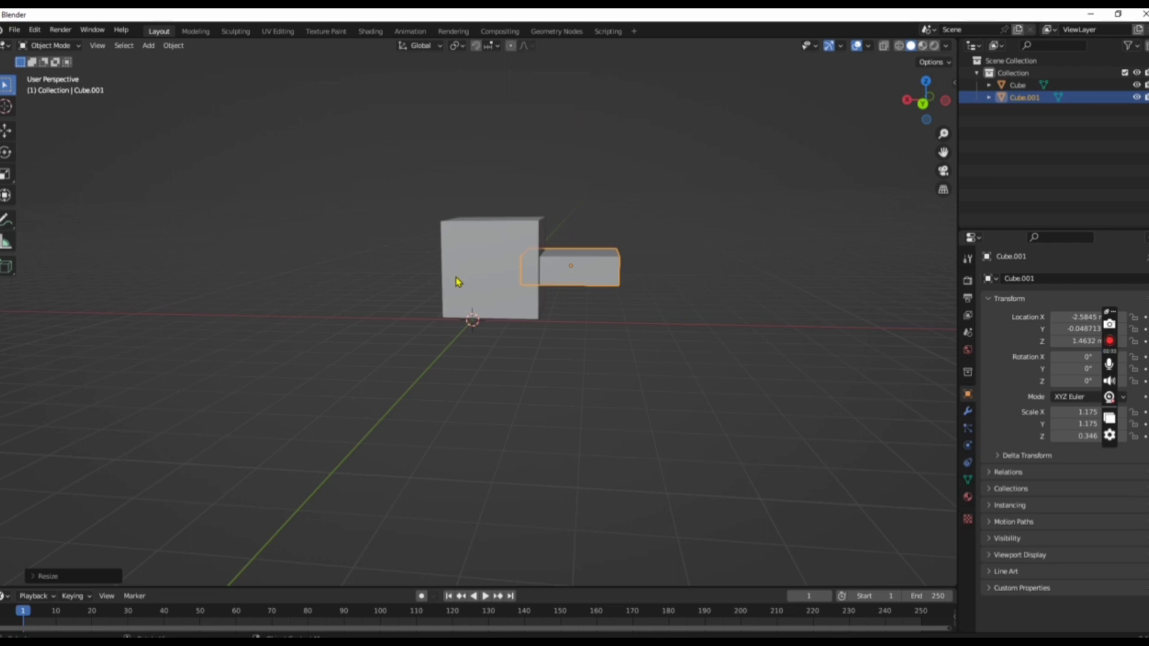
Step: Narrow the slab along Y to 0.872 and orbit to check it
{"action": "key", "text": "s"}
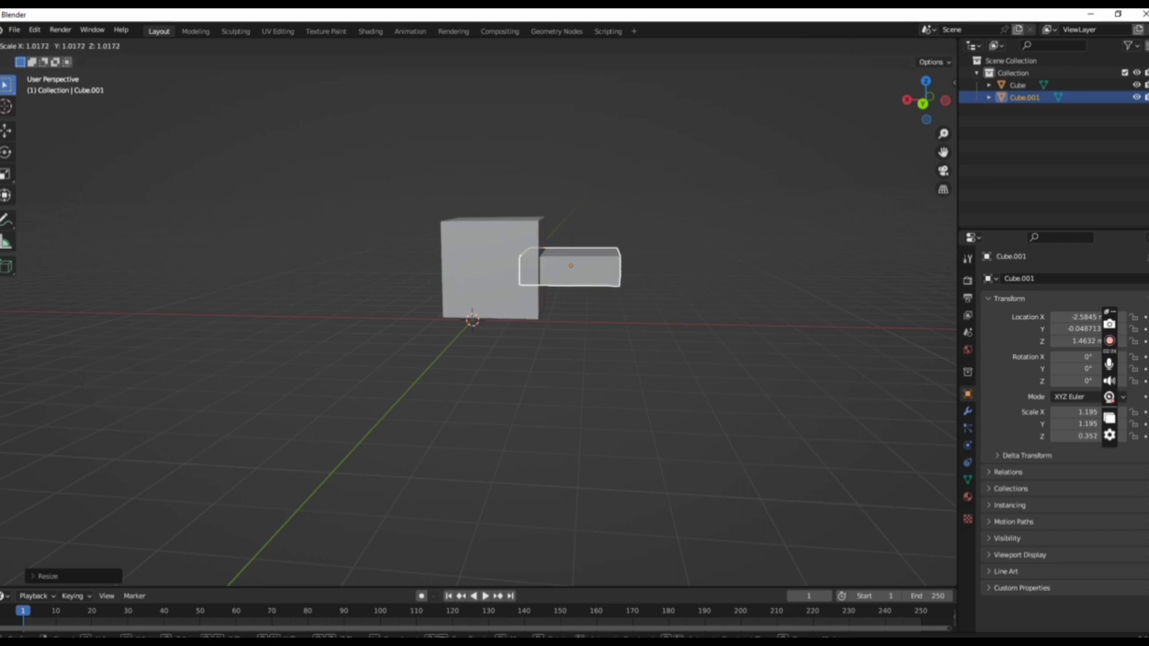
{"action": "key", "text": "y"}
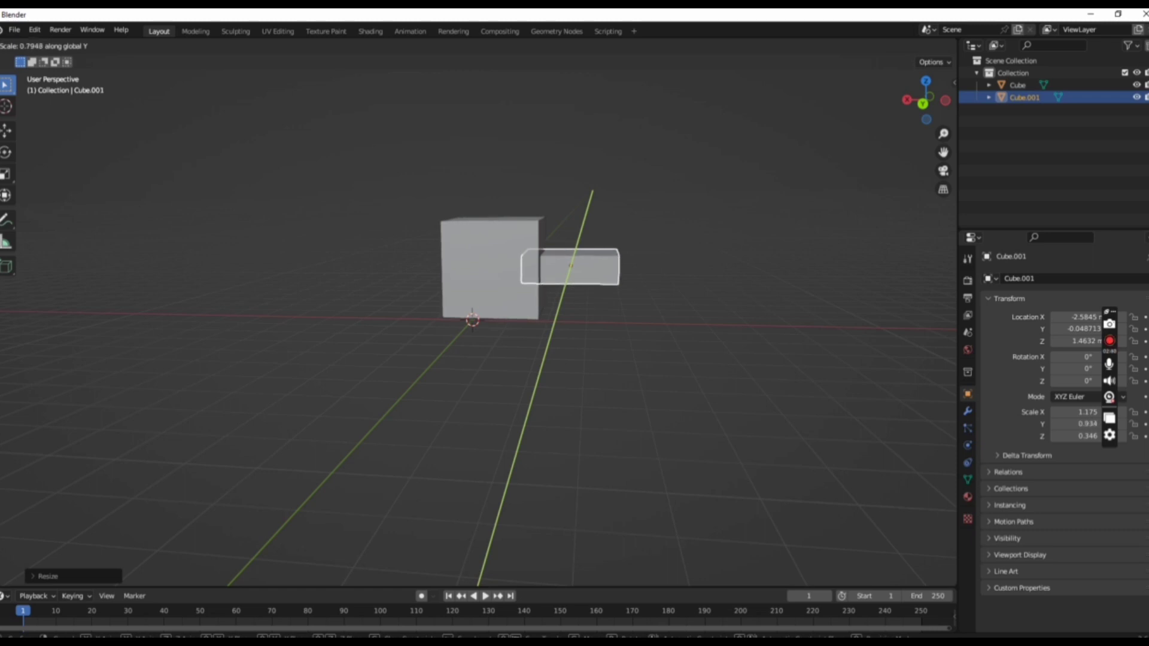
{"action": "left_click", "coordinate": [106, 283]}
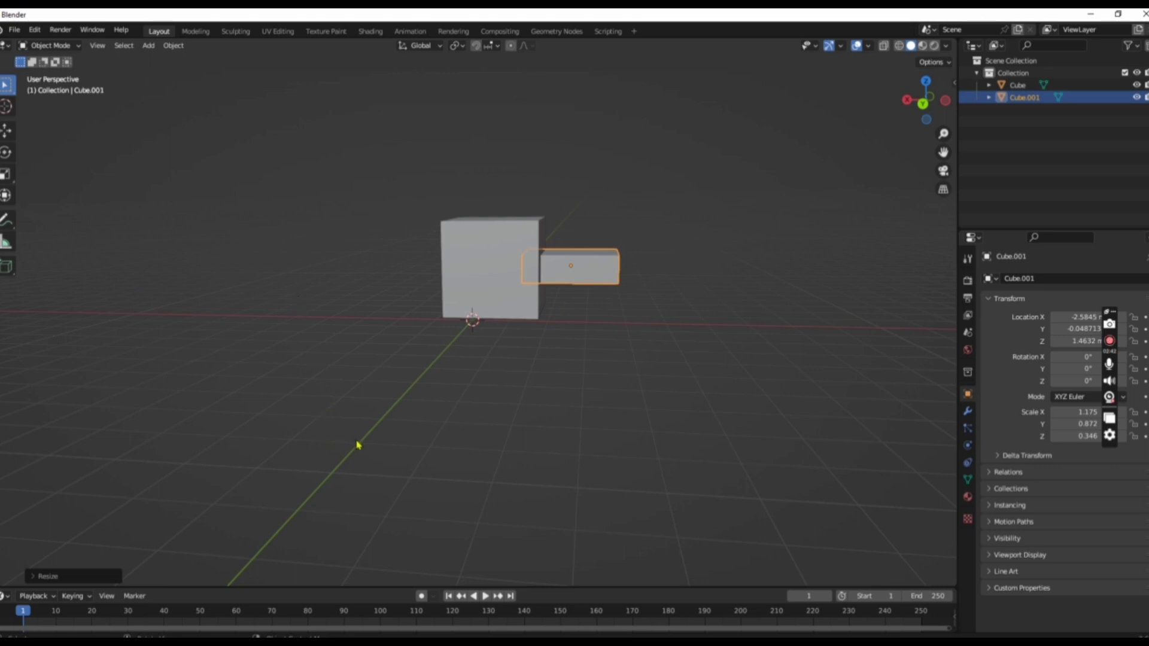
{"action": "middle_click_drag", "start_coordinate": [357, 445], "coordinate": [244, 441]}
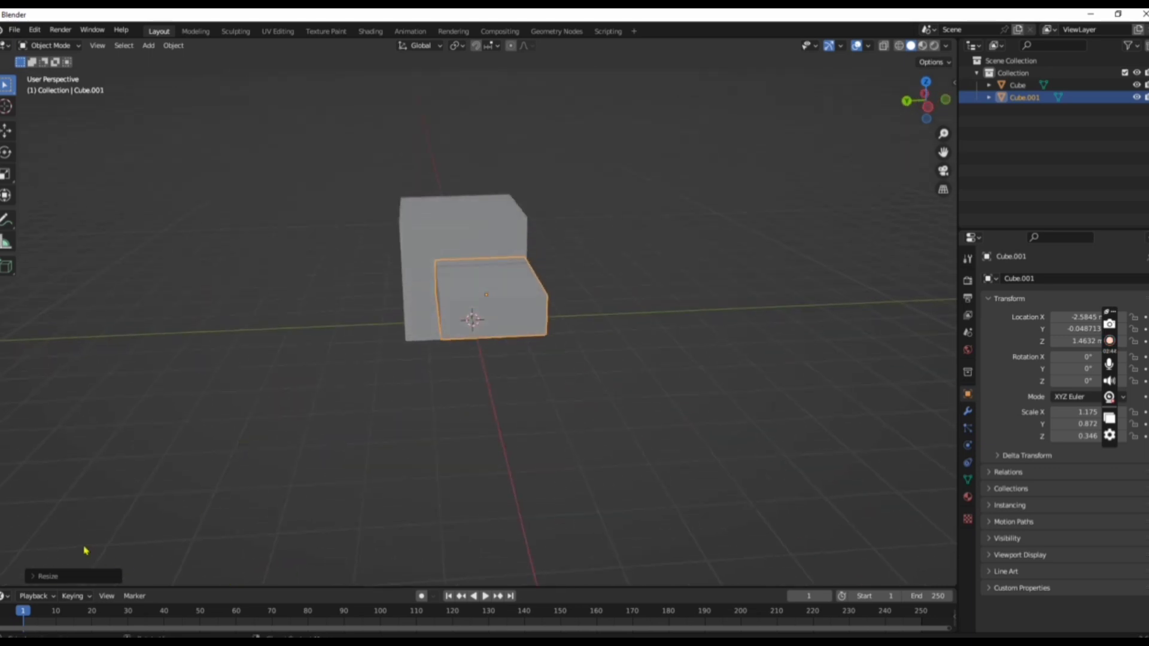
Step: Thin Cube.001 along Y to 0.423, then shift it along Y and raise it on Z
{"action": "key", "text": "s"}
{"action": "key", "text": "y"}
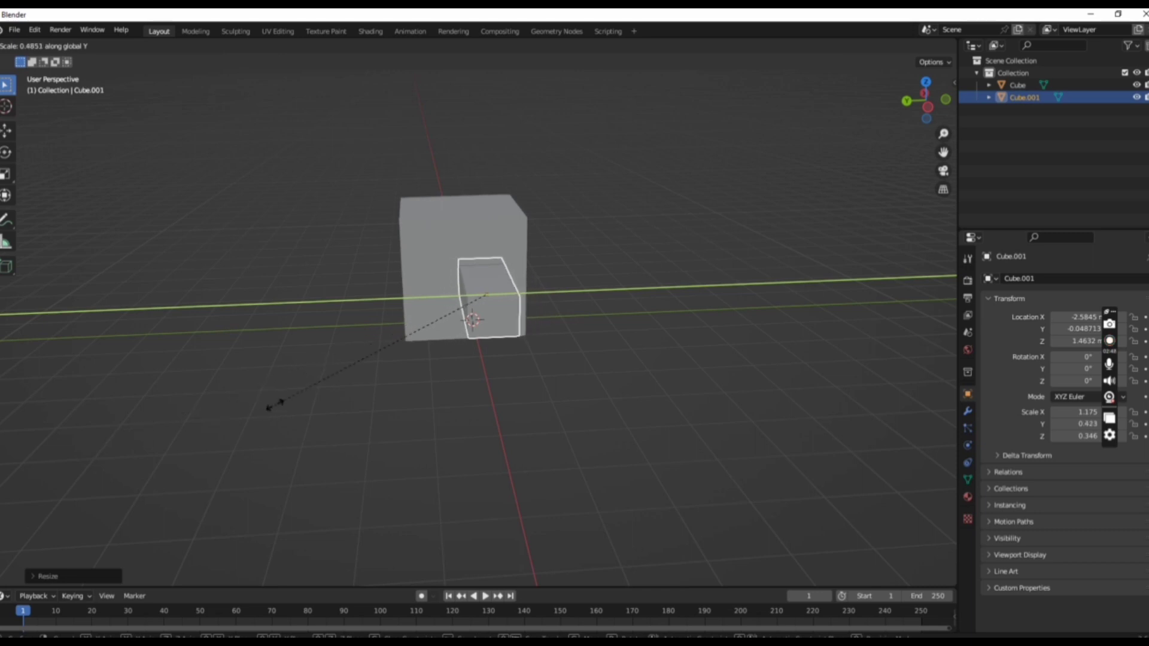
{"action": "left_click", "coordinate": [271, 406]}
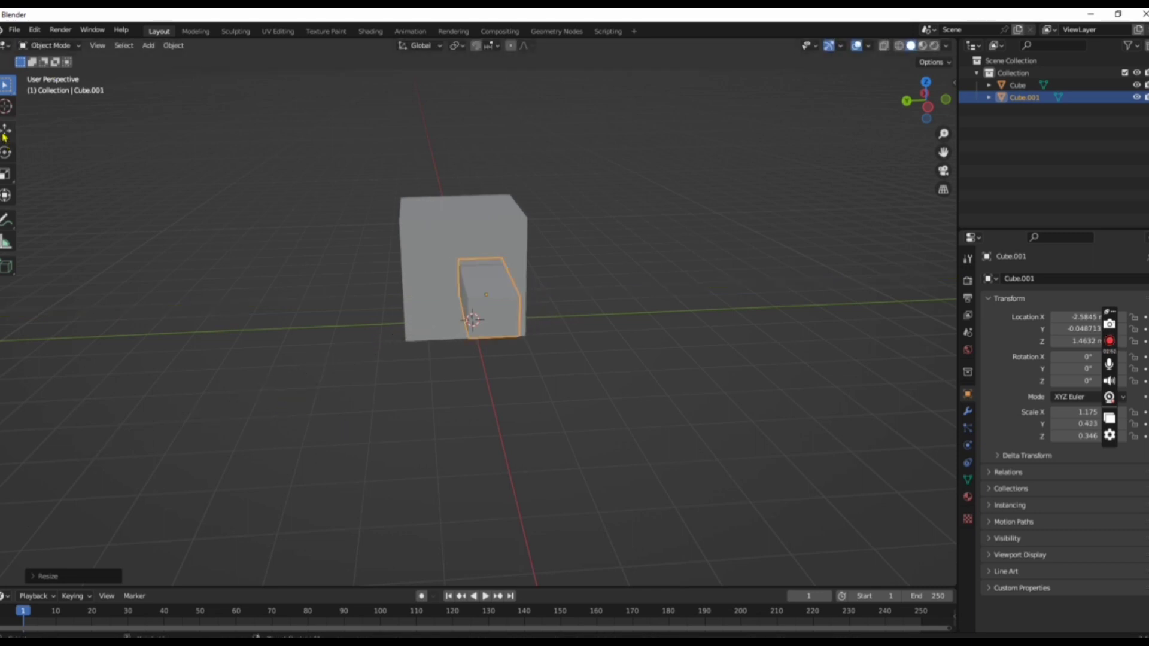
{"action": "left_click", "coordinate": [6, 134]}
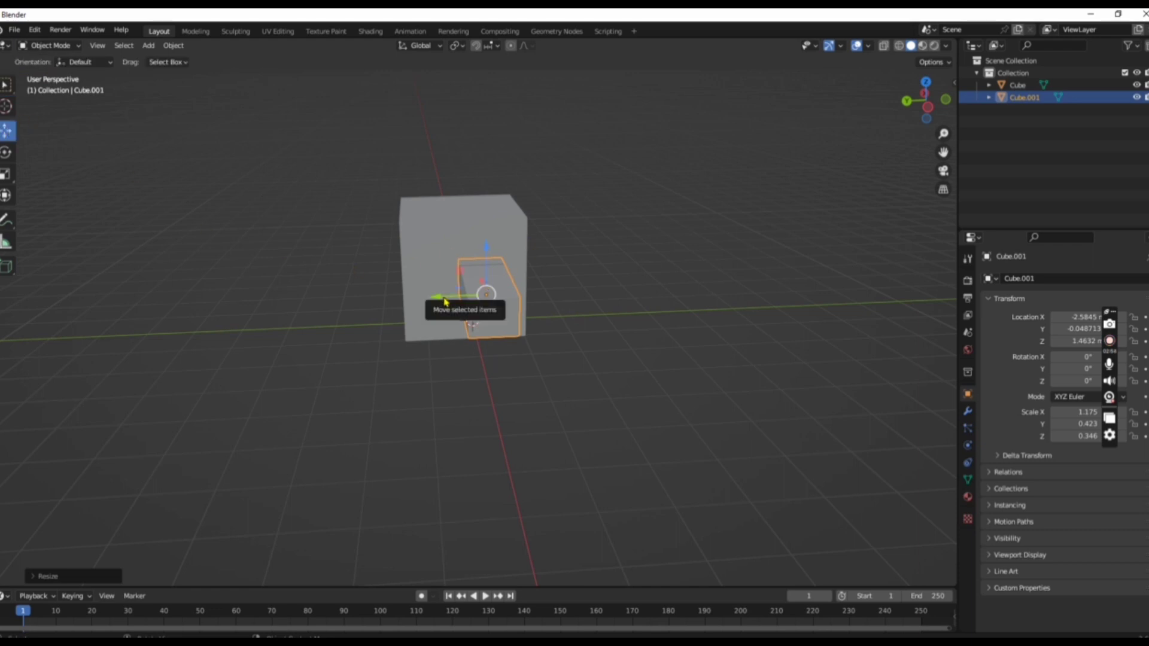
{"action": "left_click_drag", "start_coordinate": [445, 302], "coordinate": [424, 302]}
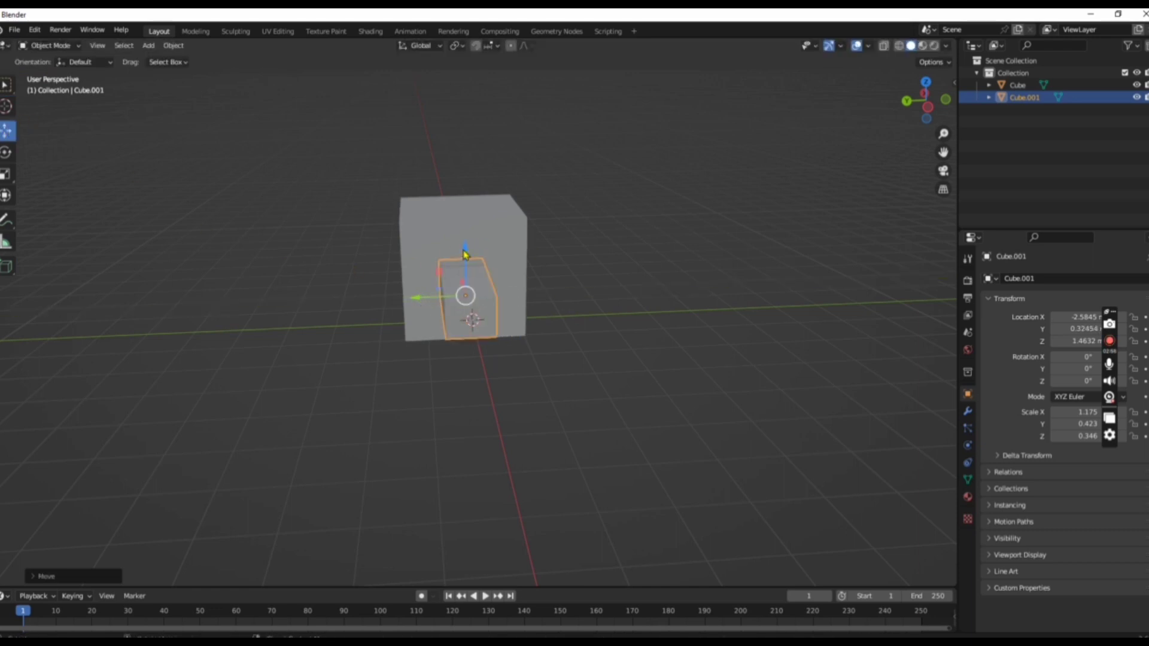
{"action": "left_click_drag", "start_coordinate": [467, 253], "coordinate": [462, 219]}
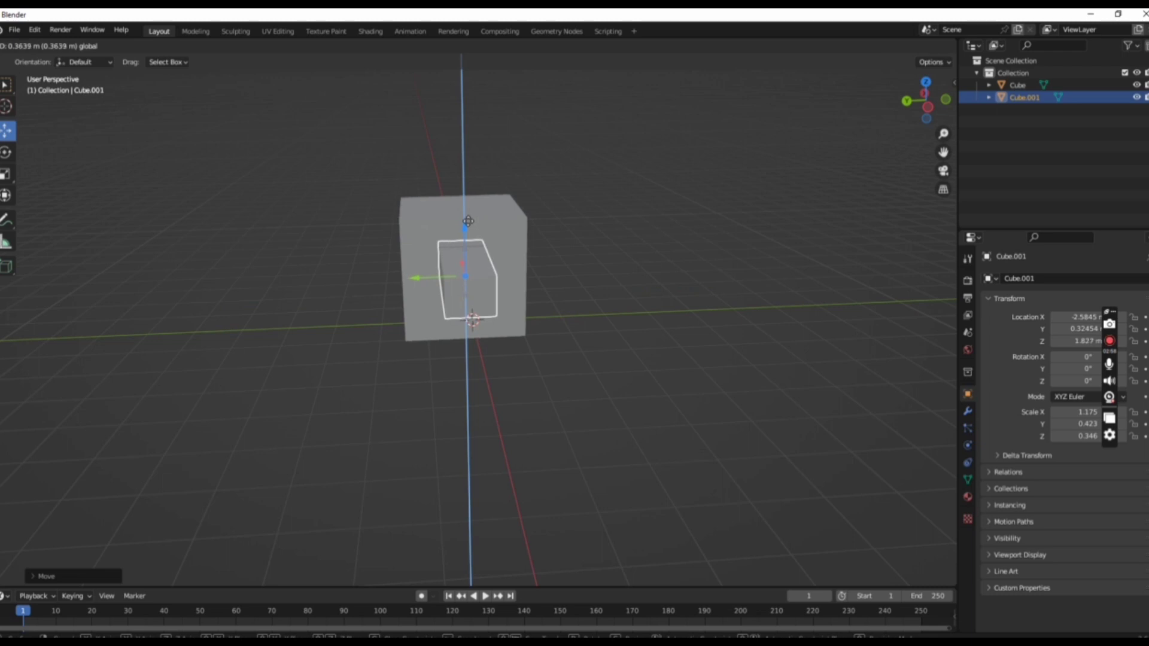
Step: Orbit to inspect the arm beside the body, reselecting it and returning to the Move tool
{"action": "left_click", "coordinate": [568, 209]}
{"action": "middle_click_drag", "start_coordinate": [598, 202], "coordinate": [641, 141]}
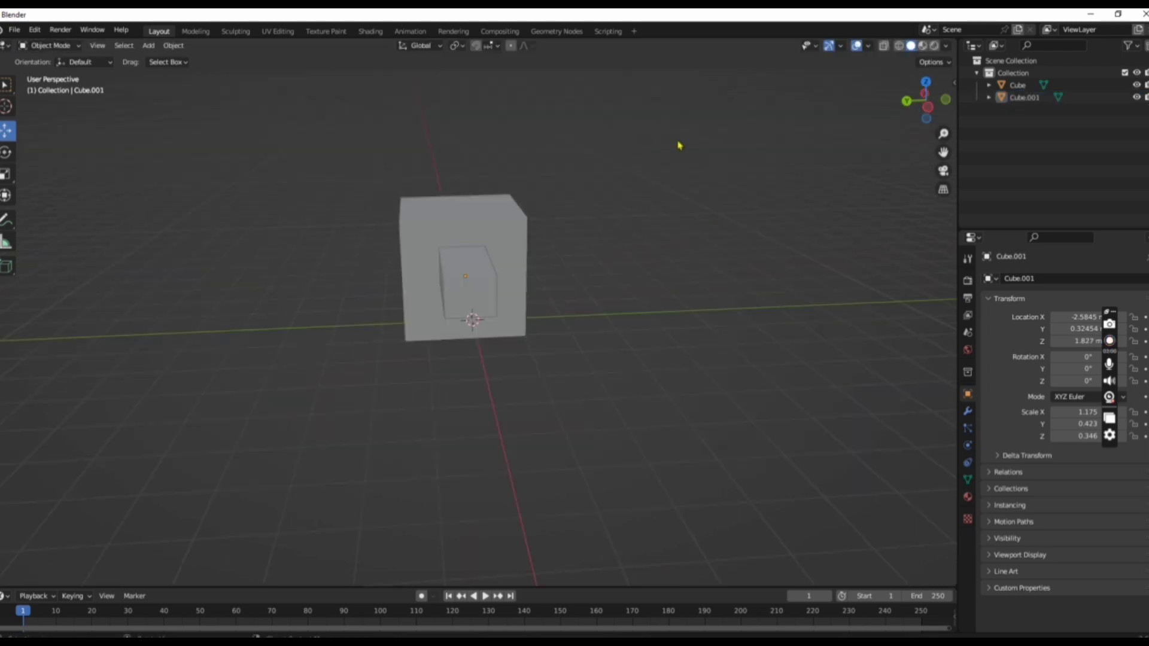
{"action": "mouse_move", "coordinate": [803, 184]}
{"action": "middle_mouse_down"}
{"action": "mouse_move", "coordinate": [872, 182]}
{"action": "mouse_move", "coordinate": [870, 215]}
{"action": "middle_mouse_up"}
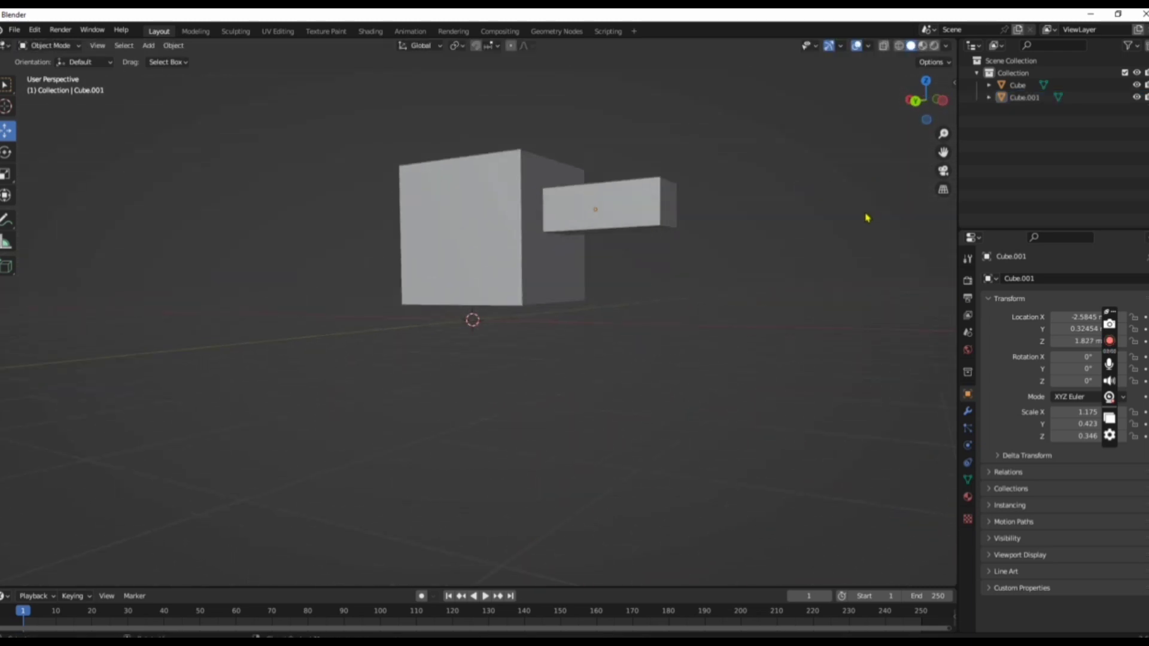
{"action": "left_click", "coordinate": [586, 205]}
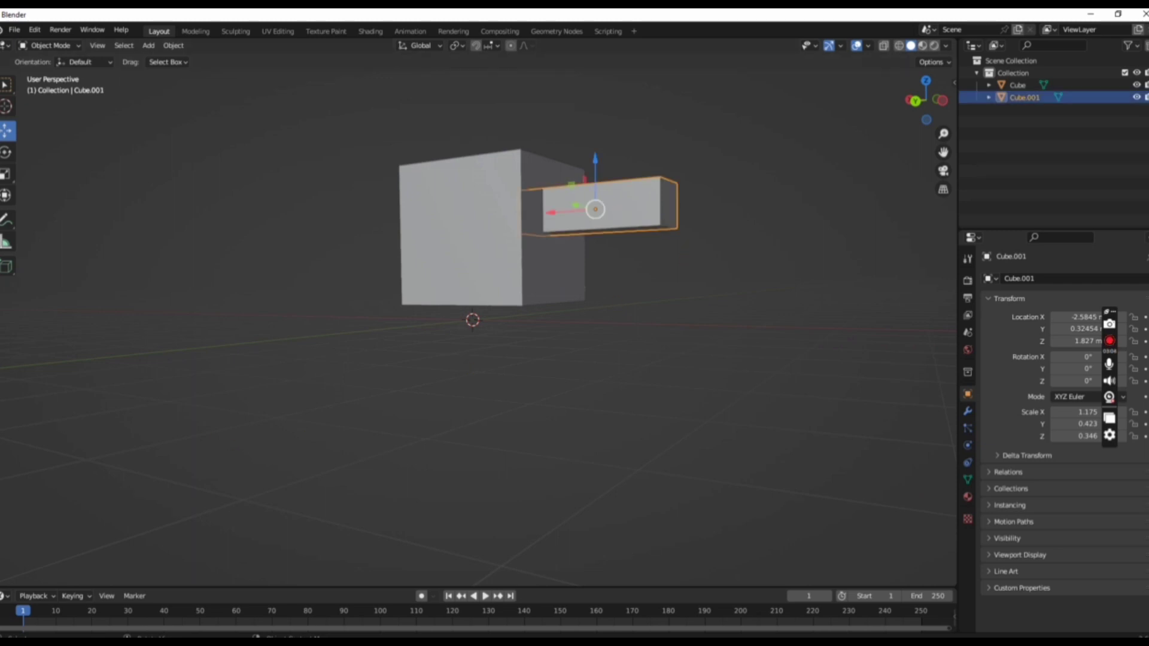
{"action": "left_click", "coordinate": [5, 153]}
{"action": "mouse_move", "coordinate": [541, 338]}
{"action": "middle_mouse_down"}
{"action": "mouse_move", "coordinate": [559, 325]}
{"action": "mouse_move", "coordinate": [577, 334]}
{"action": "mouse_move", "coordinate": [532, 317]}
{"action": "middle_mouse_up"}
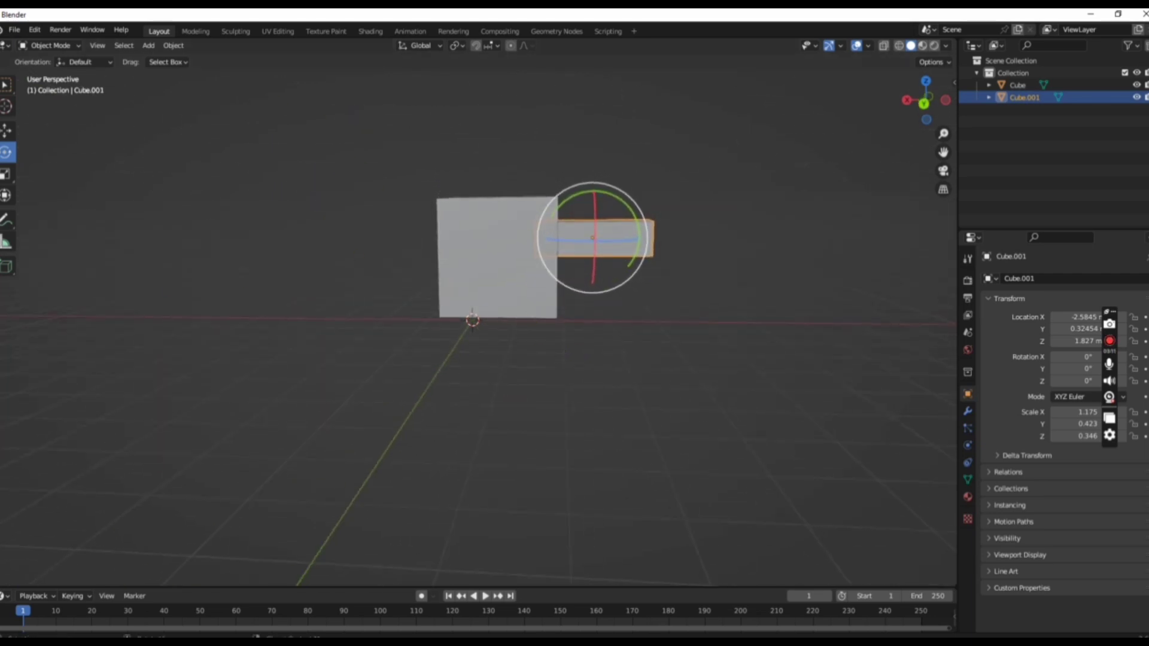
{"action": "left_click", "coordinate": [6, 84]}
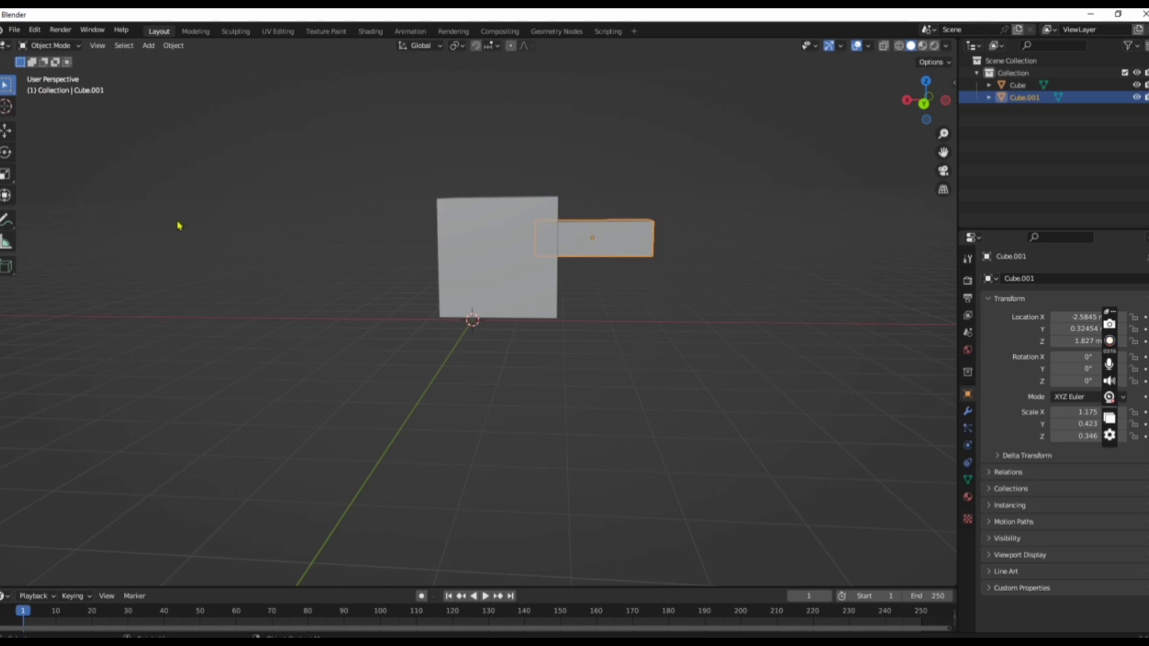
{"action": "left_click", "coordinate": [3, 132]}
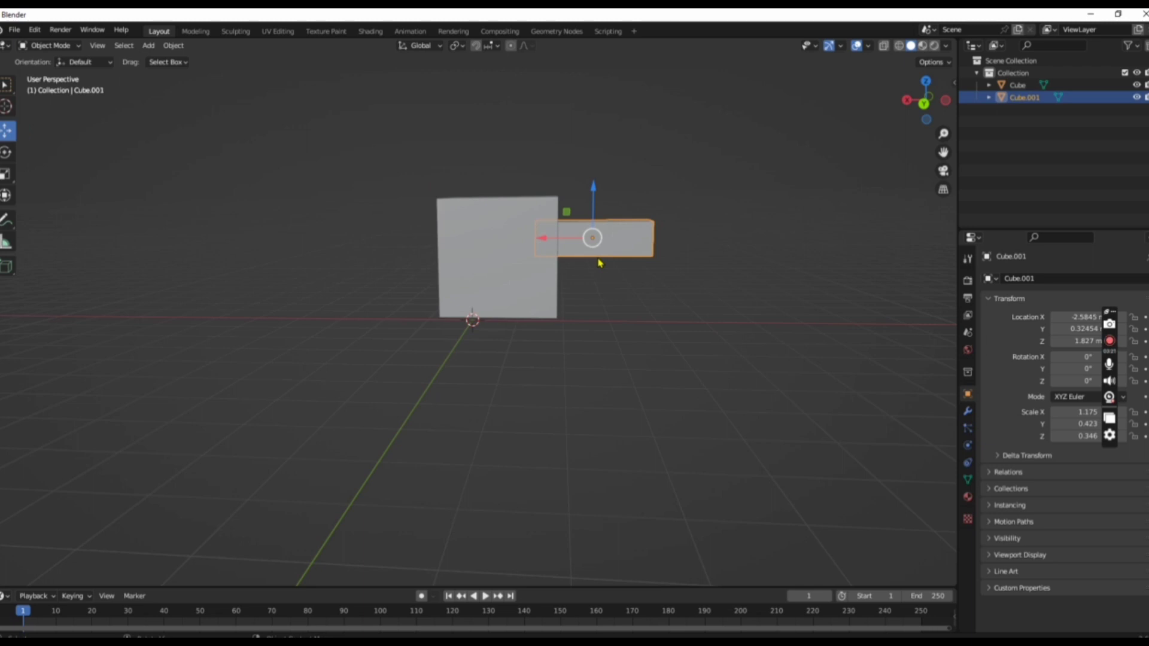
Step: Duplicate the arm block and rotate the copy about -88° on the Y axis
{"action": "key", "text": "shift+d"}
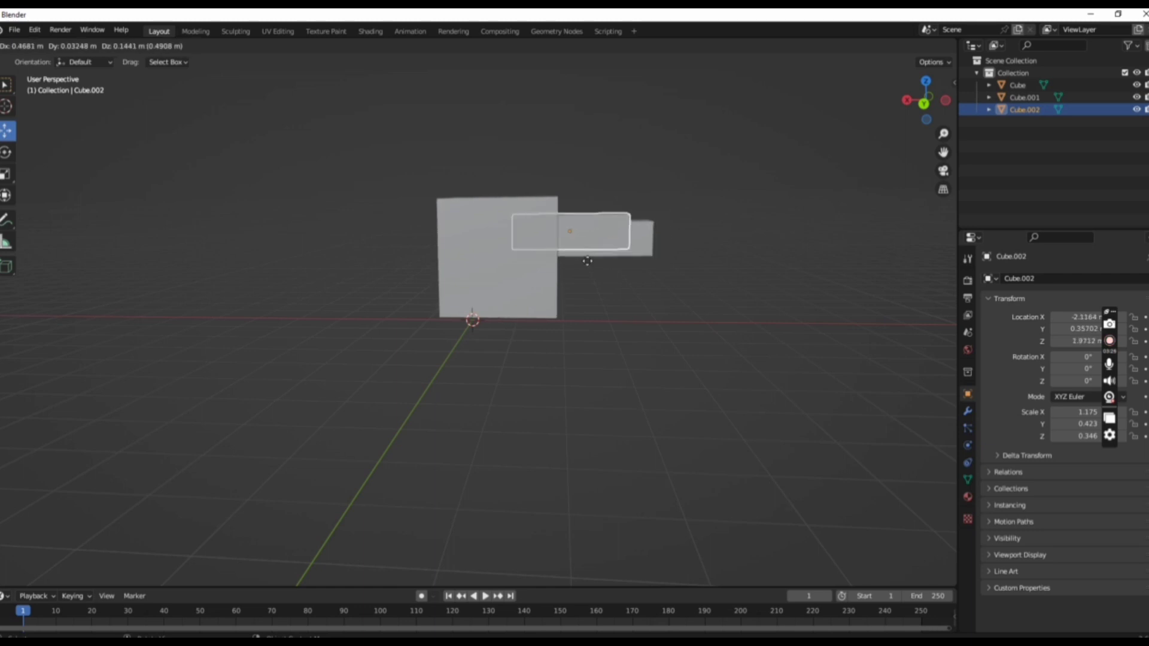
{"action": "left_click", "coordinate": [601, 262]}
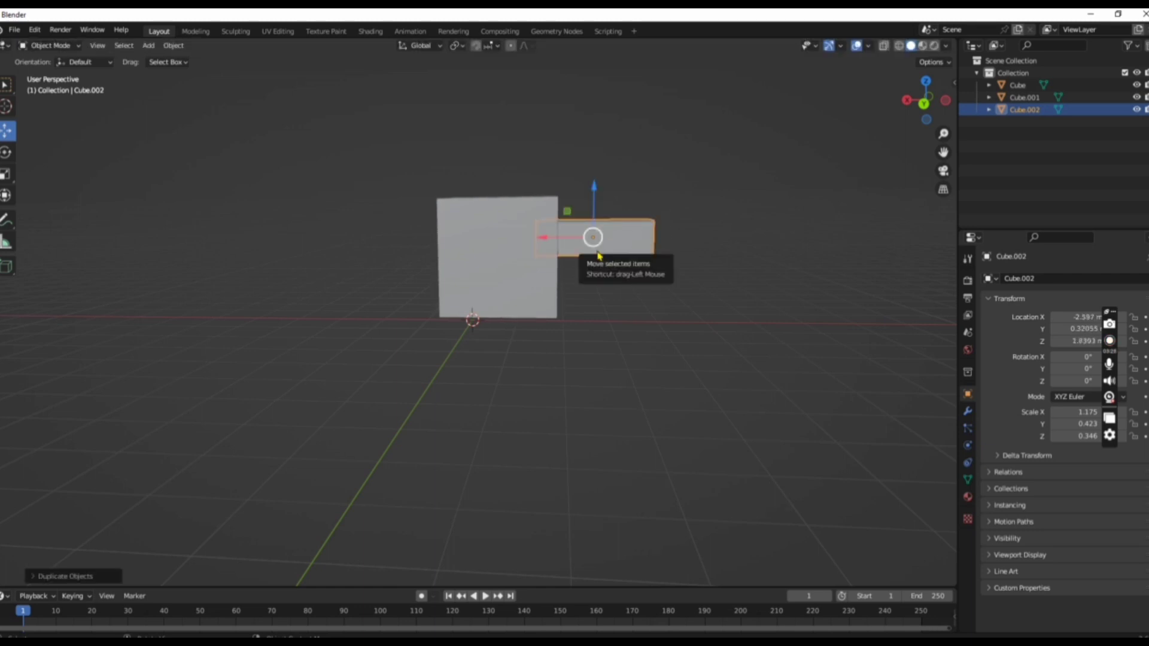
{"action": "key", "text": "r"}
{"action": "key", "text": "y"}
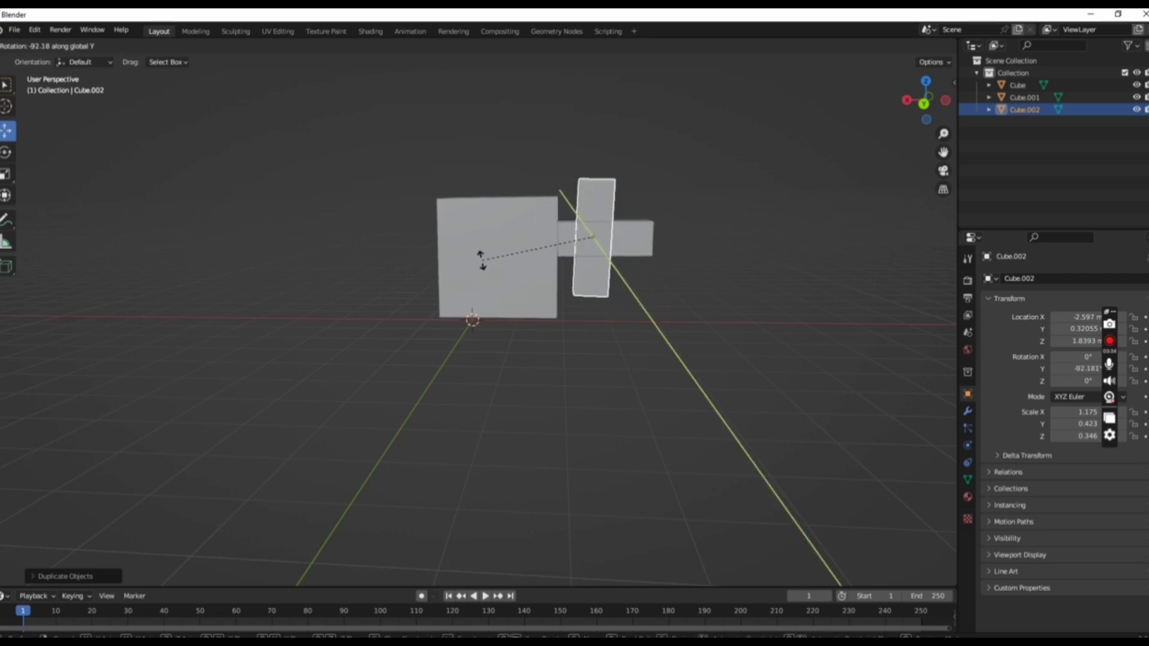
{"action": "left_click", "coordinate": [498, 269]}
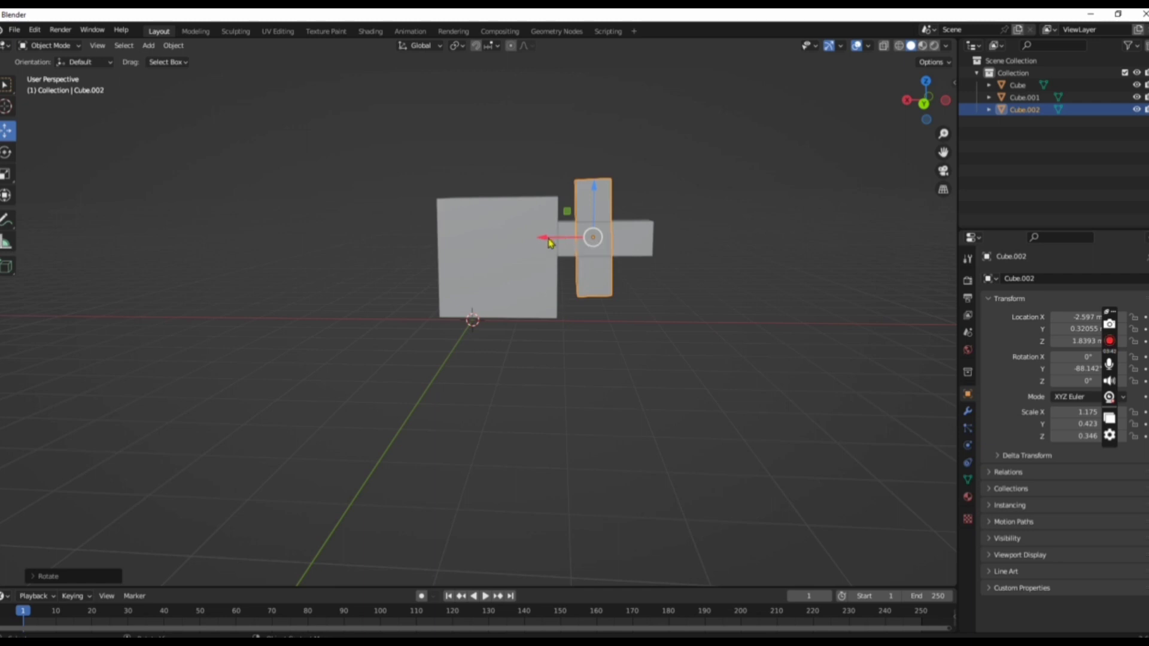
Step: Move the upright Cube.002 left and down beneath the body as a leg
{"action": "left_click_drag", "start_coordinate": [549, 241], "coordinate": [487, 248]}
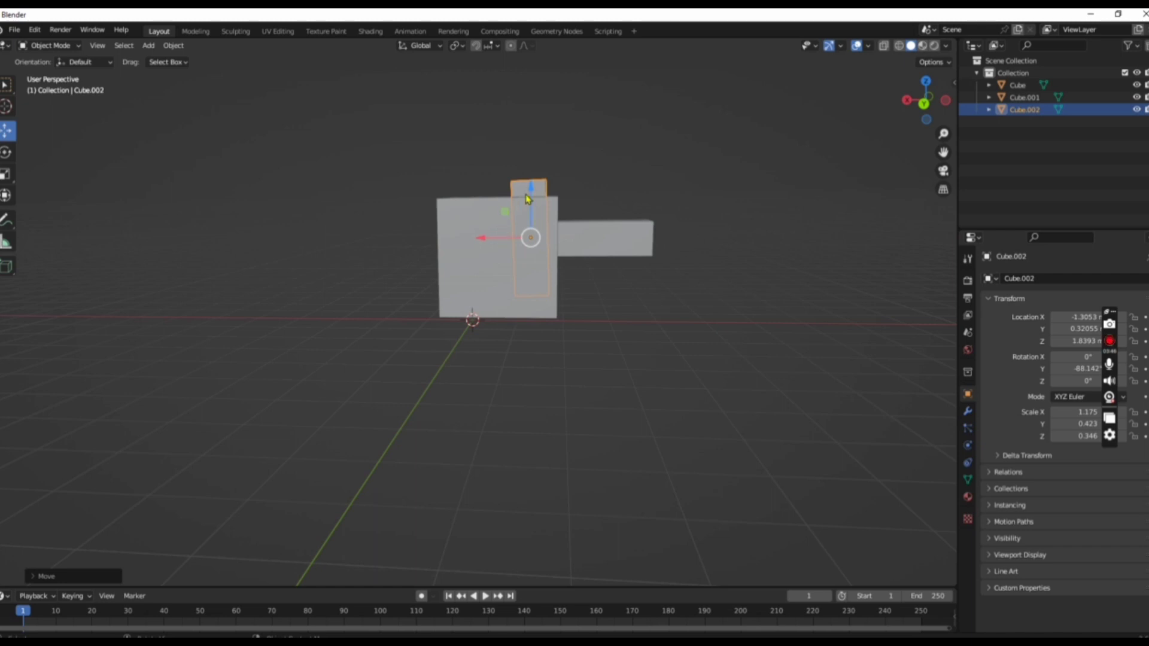
{"action": "left_click_drag", "start_coordinate": [527, 196], "coordinate": [530, 275]}
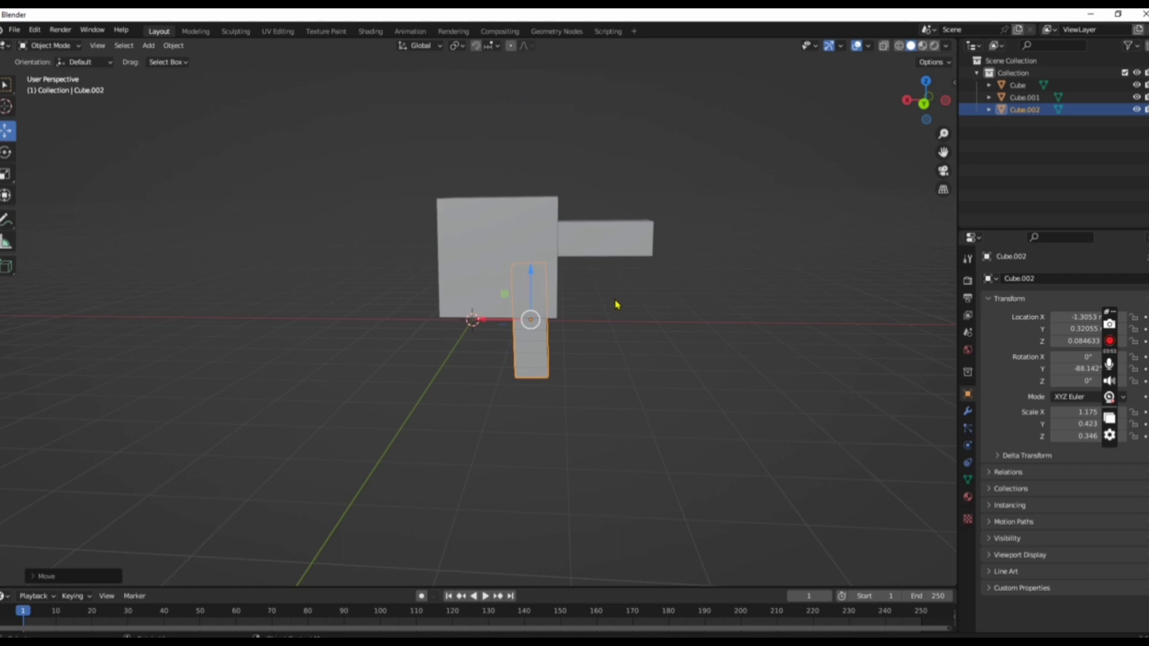
{"action": "left_click", "coordinate": [617, 304]}
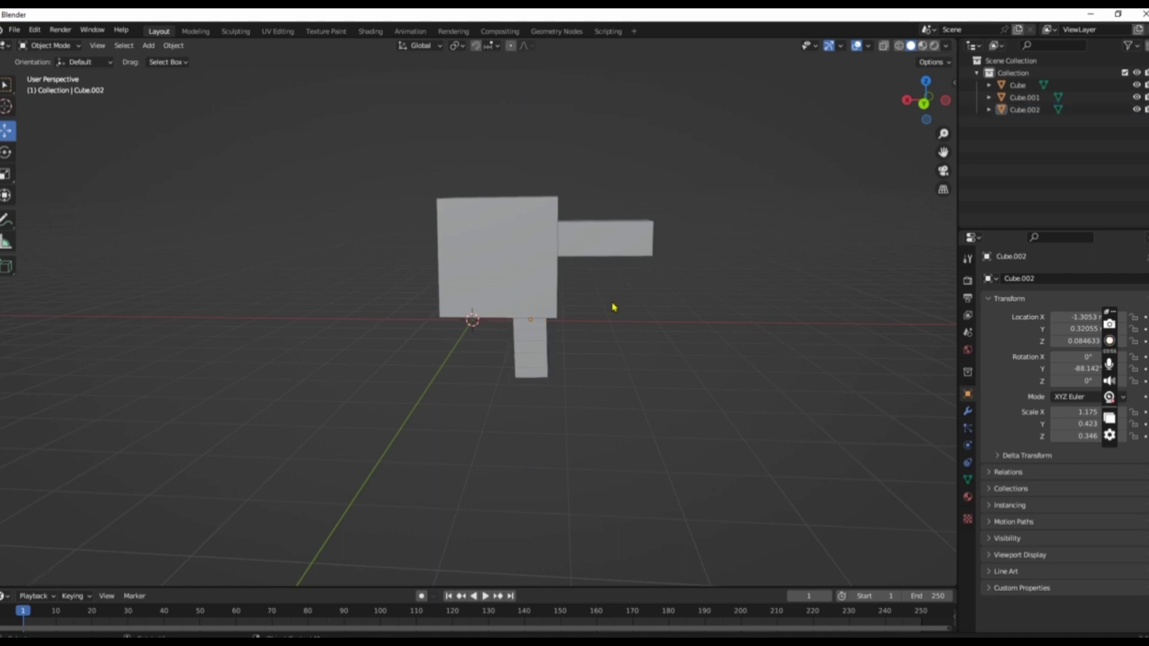
{"action": "left_click", "coordinate": [526, 375]}
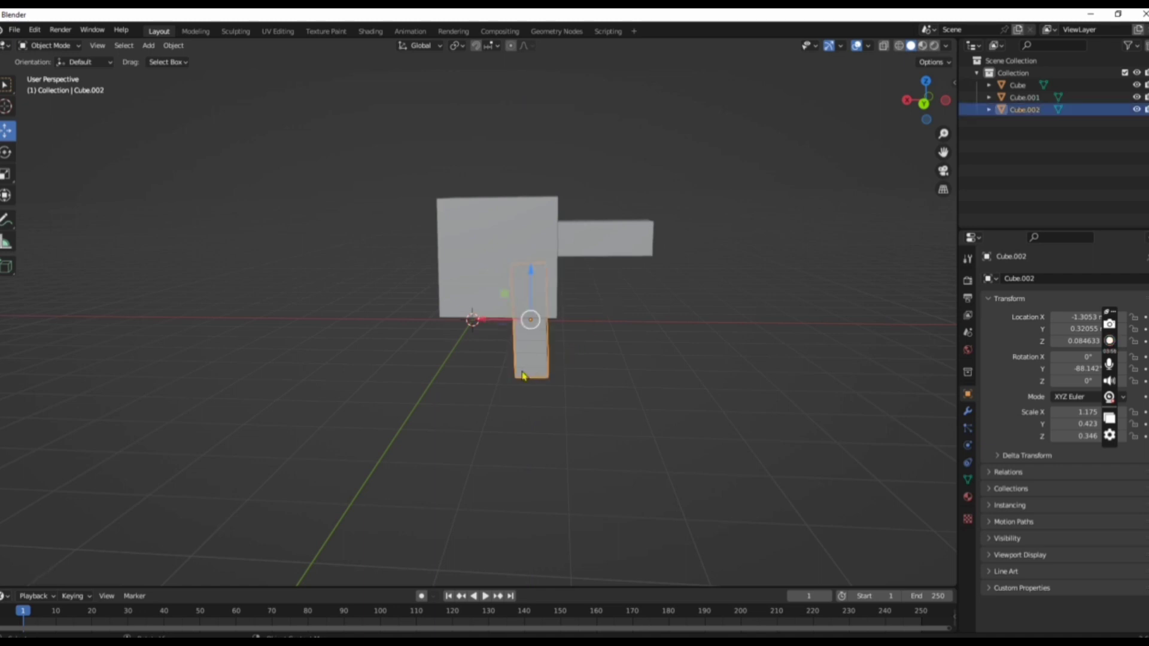
Step: Duplicate the leg into Cube.003 and level it beside the first leg
{"action": "key", "text": "shift+d"}
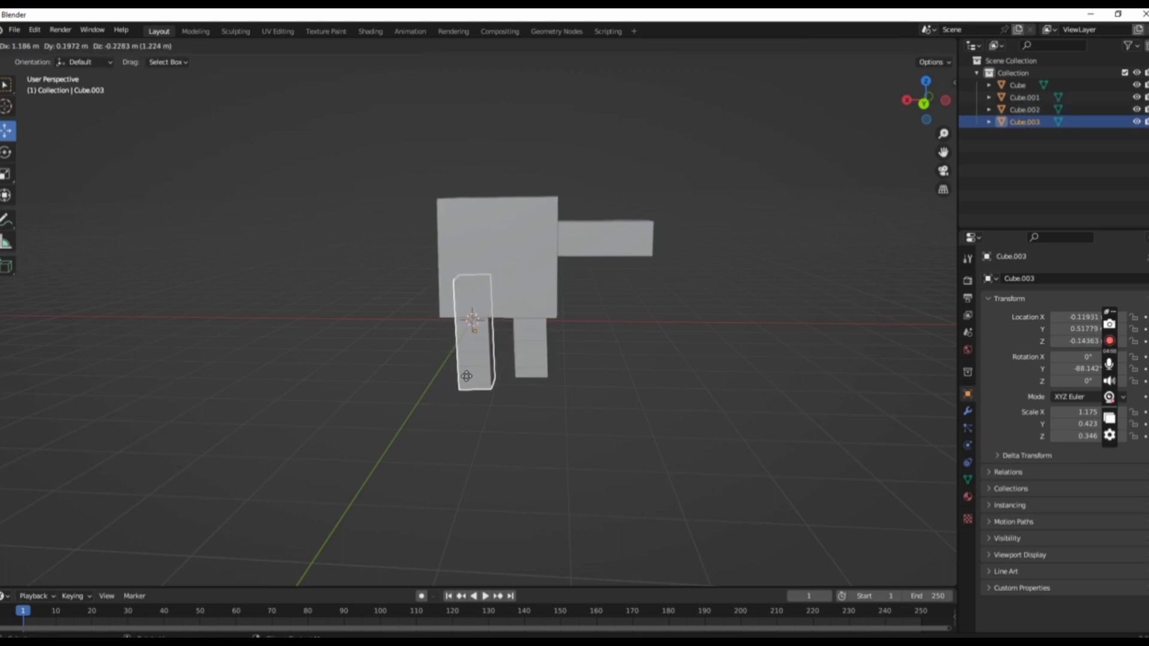
{"action": "left_click", "coordinate": [470, 376]}
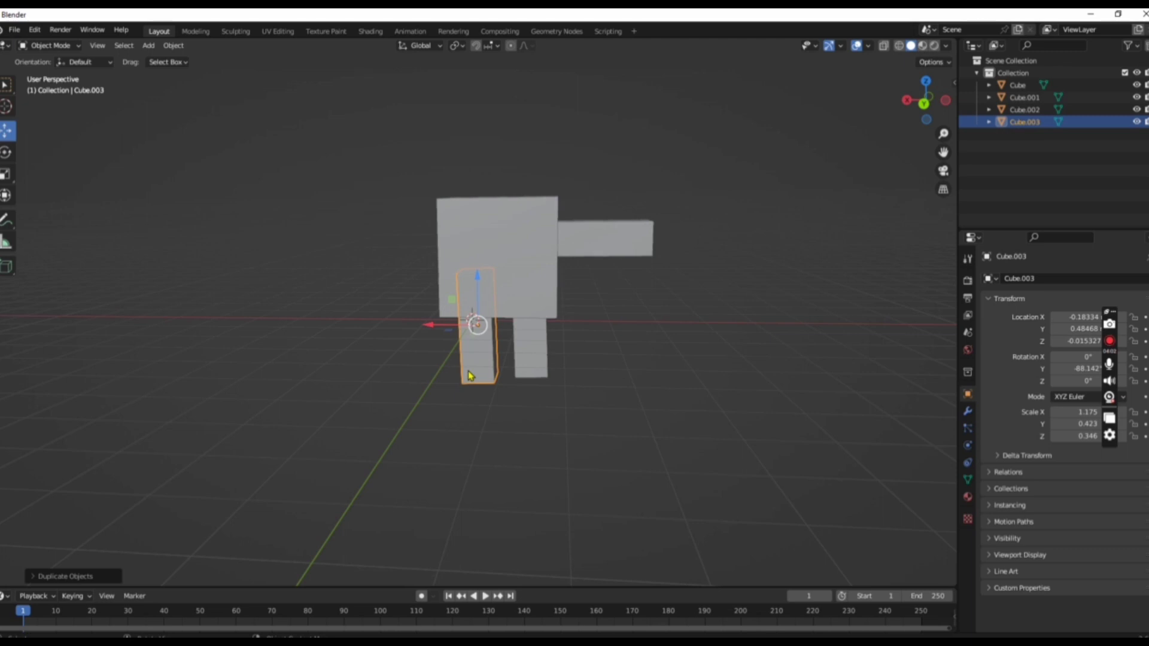
{"action": "mouse_move", "coordinate": [533, 402]}
{"action": "middle_mouse_down"}
{"action": "mouse_move", "coordinate": [544, 374]}
{"action": "mouse_move", "coordinate": [530, 368]}
{"action": "middle_mouse_up"}
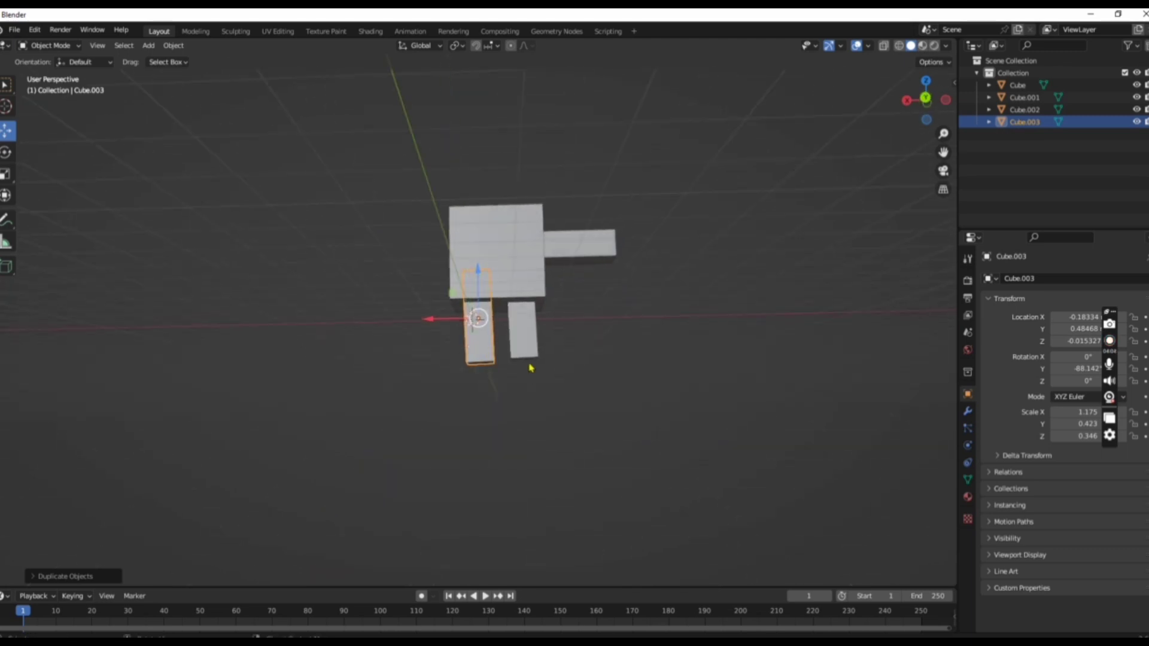
{"action": "mouse_move", "coordinate": [478, 269]}
{"action": "left_mouse_down"}
{"action": "mouse_move", "coordinate": [476, 257]}
{"action": "mouse_move", "coordinate": [477, 302]}
{"action": "left_mouse_up"}
{"action": "left_click", "coordinate": [553, 384]}
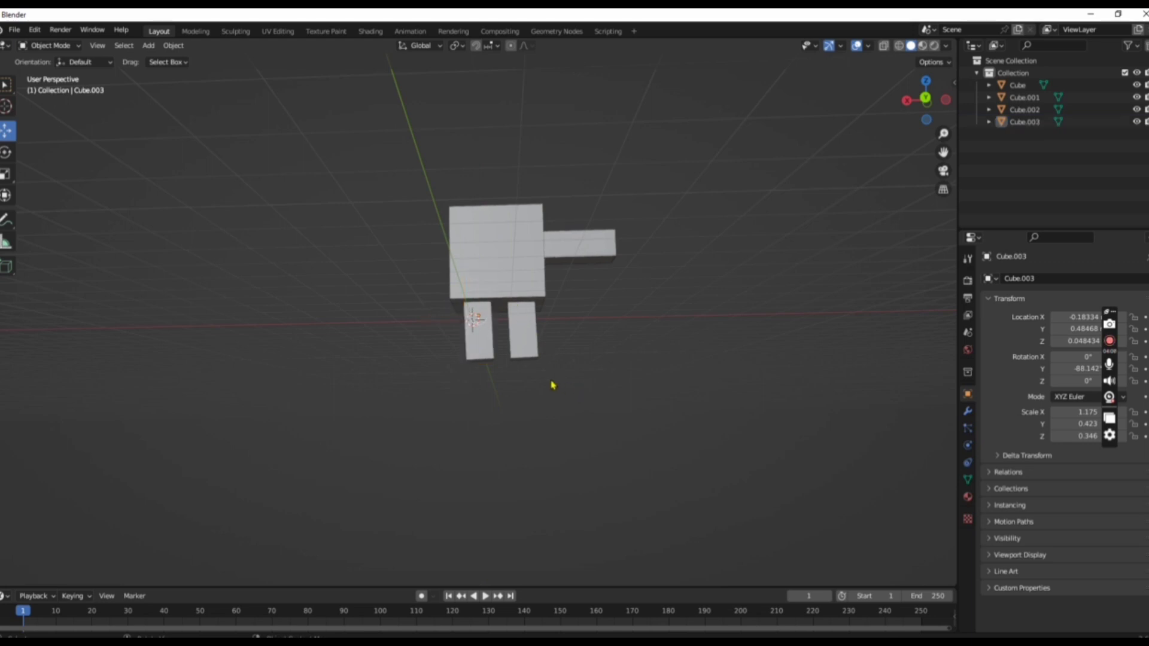
{"action": "mouse_move", "coordinate": [552, 384]}
{"action": "middle_mouse_down"}
{"action": "mouse_move", "coordinate": [538, 392]}
{"action": "mouse_move", "coordinate": [580, 423]}
{"action": "mouse_move", "coordinate": [613, 413]}
{"action": "mouse_move", "coordinate": [602, 413]}
{"action": "middle_mouse_up"}
{"action": "left_click", "coordinate": [596, 234]}
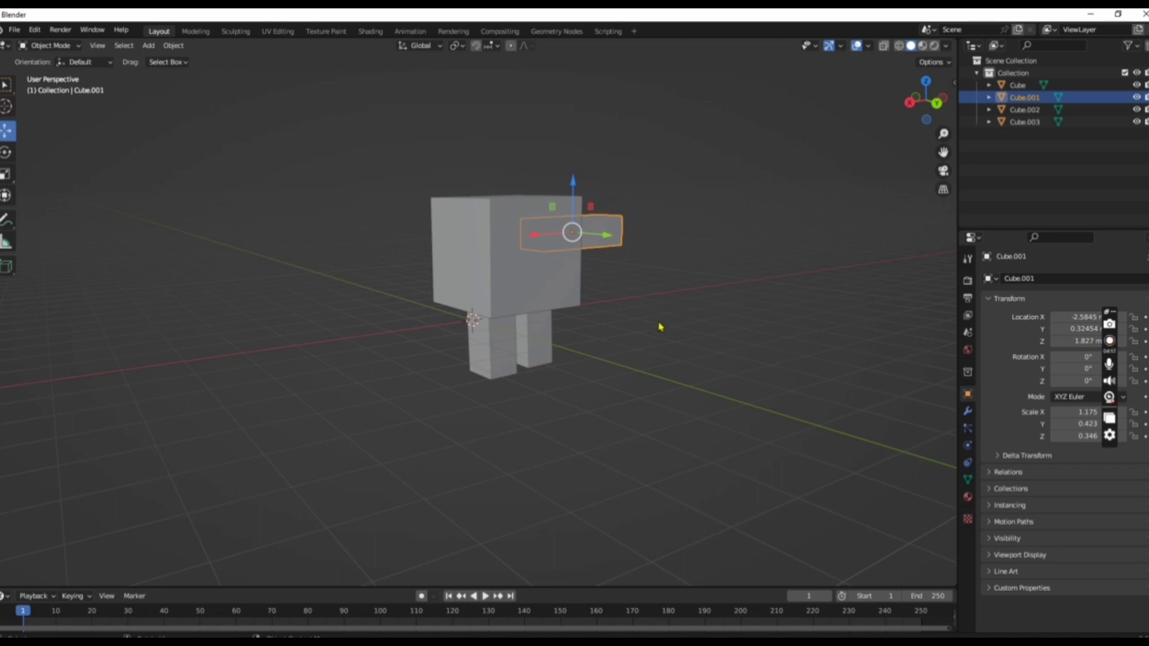
Step: Duplicate the arm as Cube.004 and move it to the body's left side
{"action": "key", "text": "shift+d"}
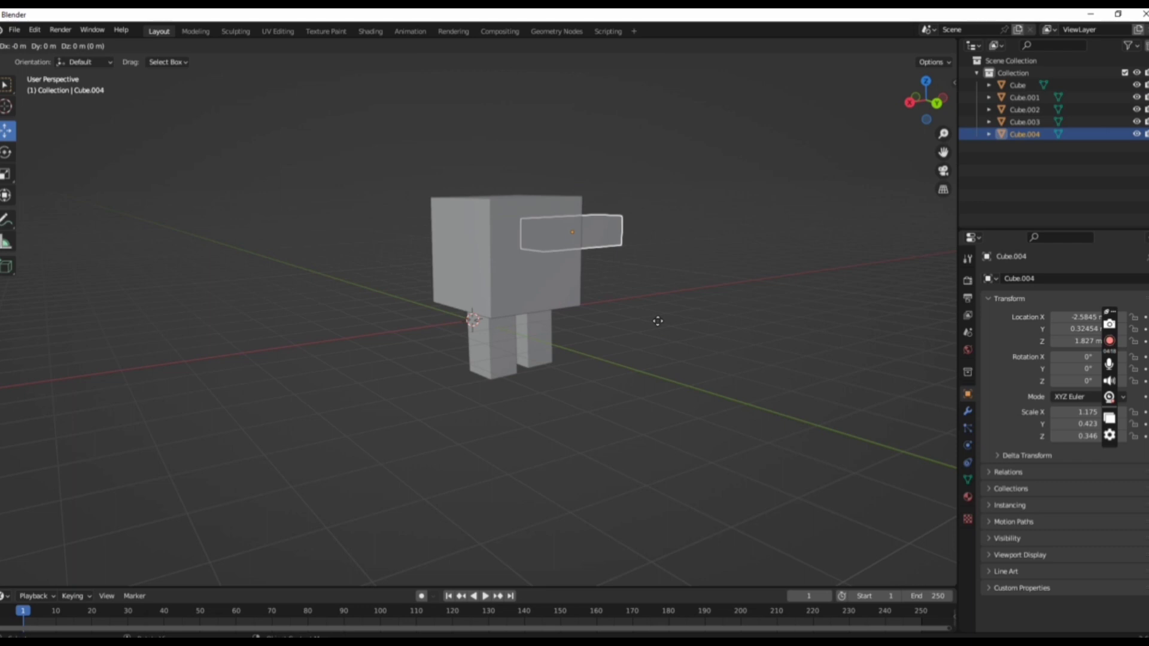
{"action": "left_click", "coordinate": [657, 321]}
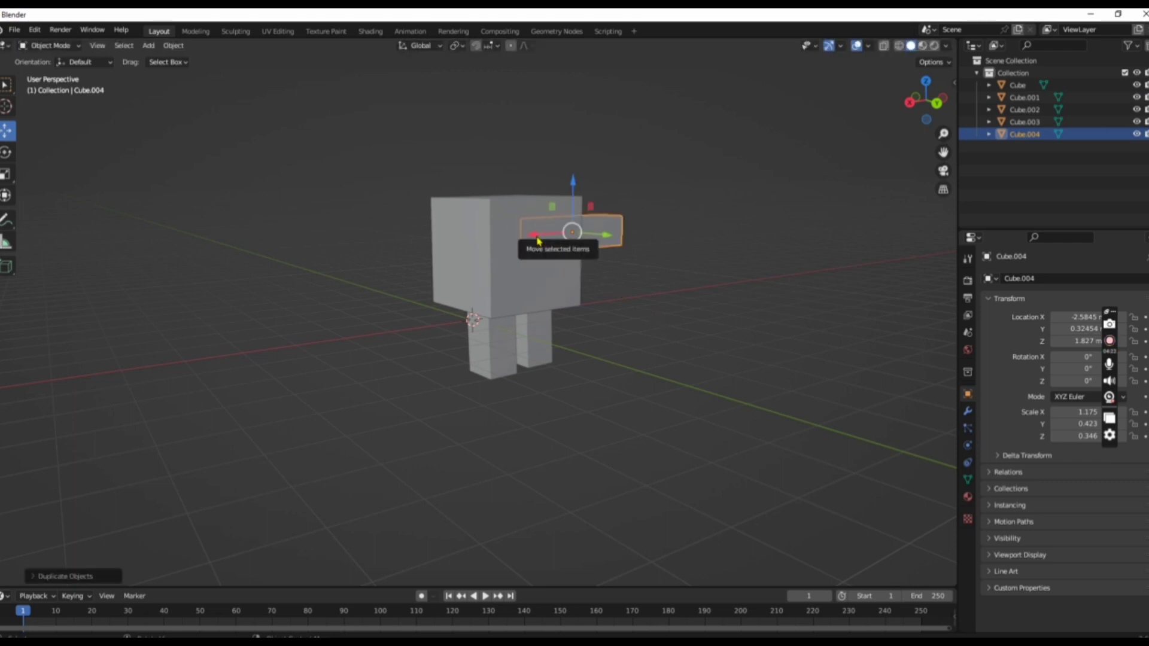
{"action": "left_click_drag", "start_coordinate": [538, 241], "coordinate": [395, 259]}
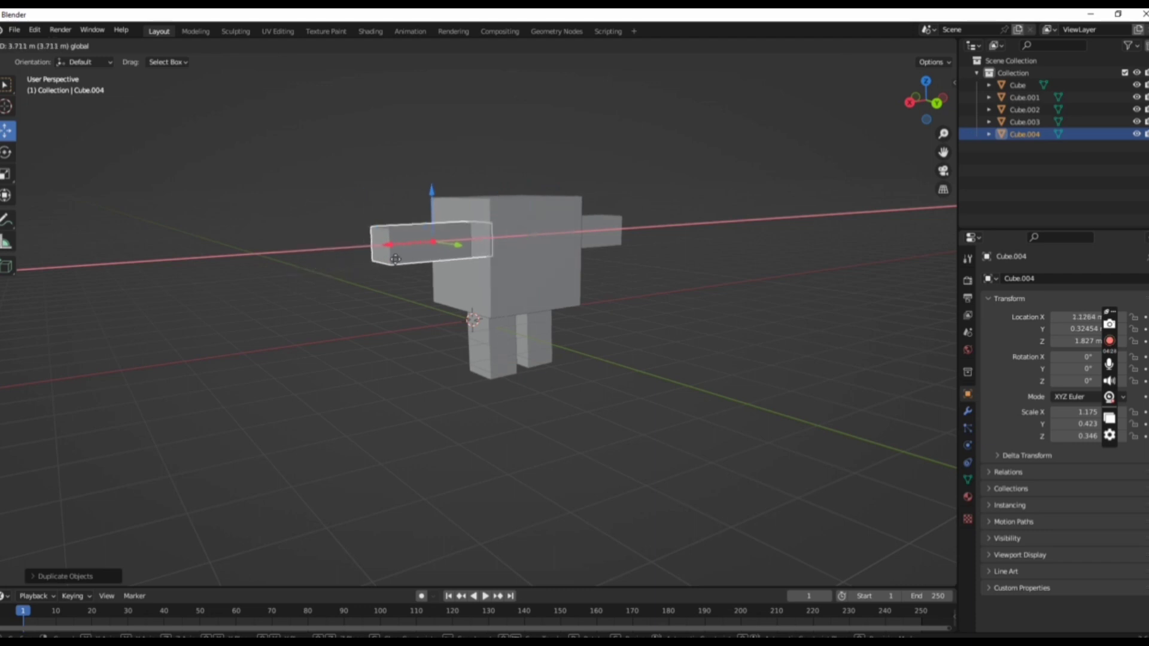
{"action": "left_click_drag", "start_coordinate": [395, 259], "coordinate": [395, 259]}
Step: Nudge the left arm along X into place and box-select all five cubes
{"action": "left_click", "coordinate": [470, 341]}
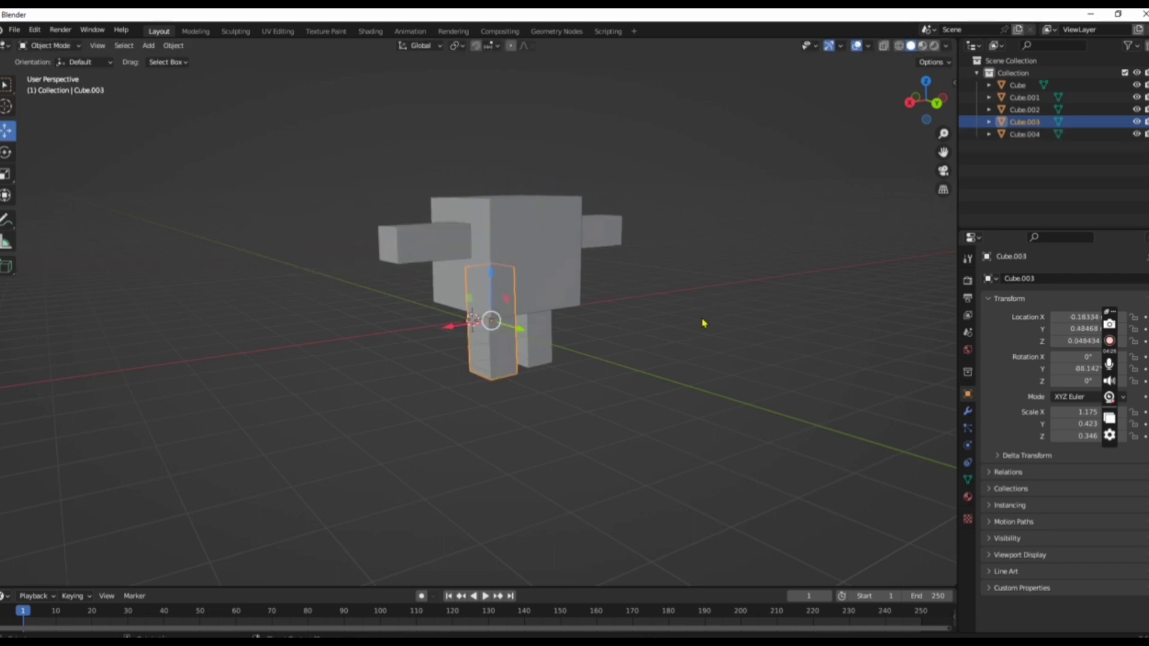
{"action": "middle_click_drag", "start_coordinate": [923, 277], "coordinate": [872, 282]}
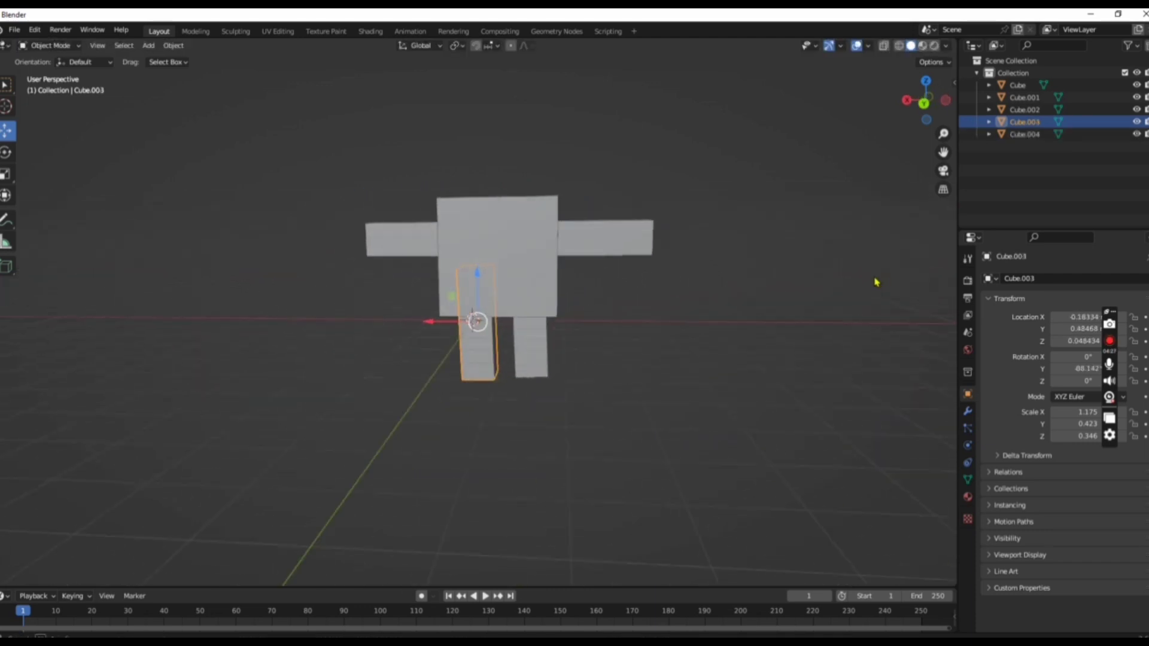
{"action": "left_click", "coordinate": [869, 328]}
{"action": "left_click", "coordinate": [426, 256]}
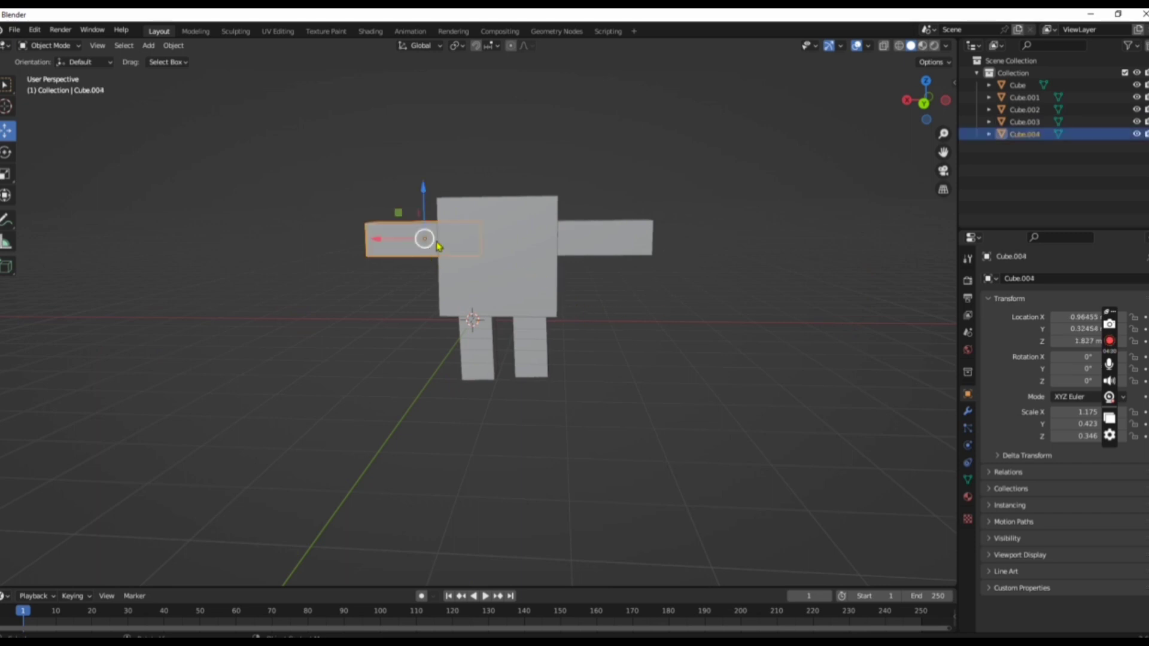
{"action": "left_click_drag", "start_coordinate": [405, 241], "coordinate": [401, 241]}
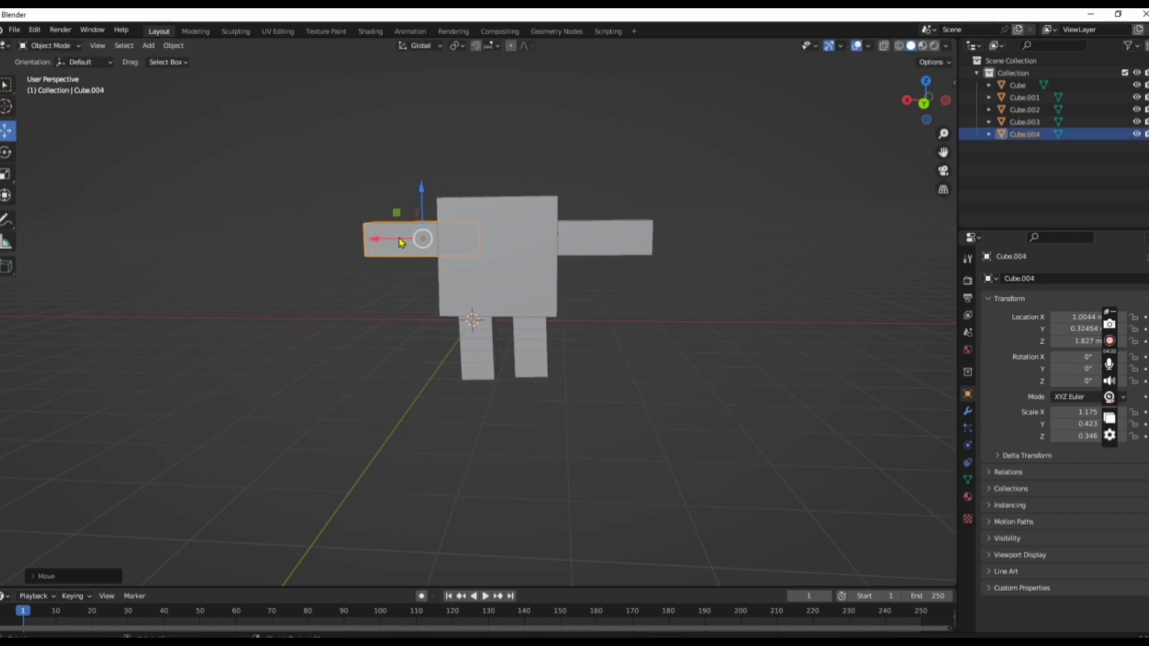
{"action": "left_click", "coordinate": [753, 356]}
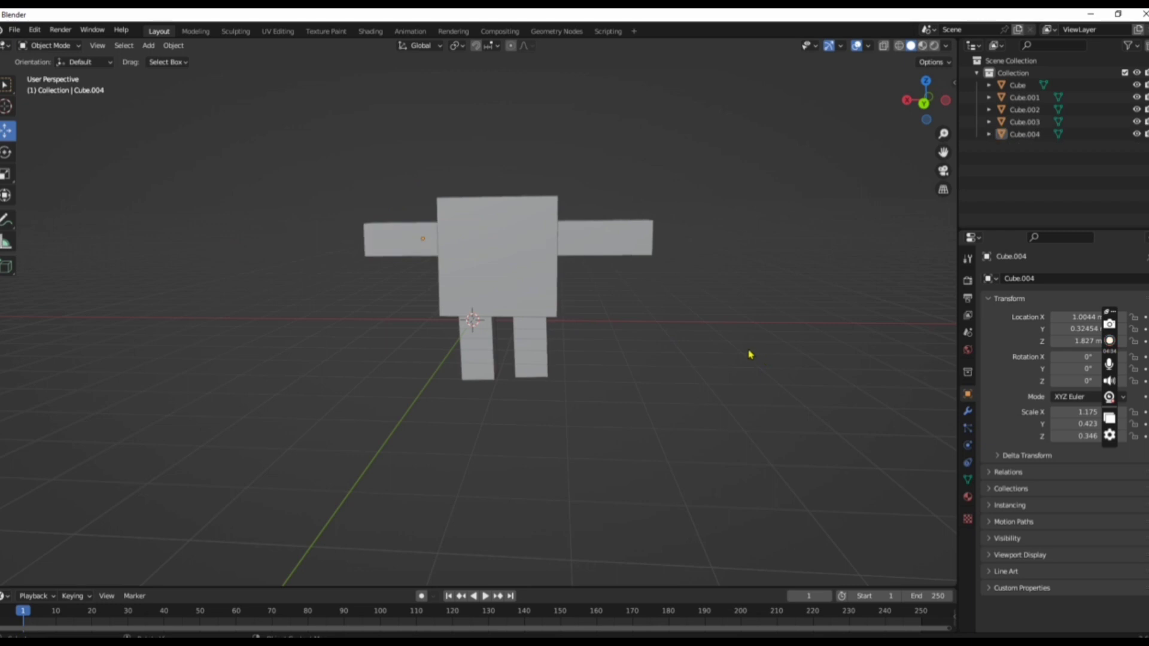
{"action": "mouse_move", "coordinate": [750, 355]}
{"action": "middle_mouse_down"}
{"action": "mouse_move", "coordinate": [752, 335]}
{"action": "mouse_move", "coordinate": [752, 357]}
{"action": "middle_mouse_up"}
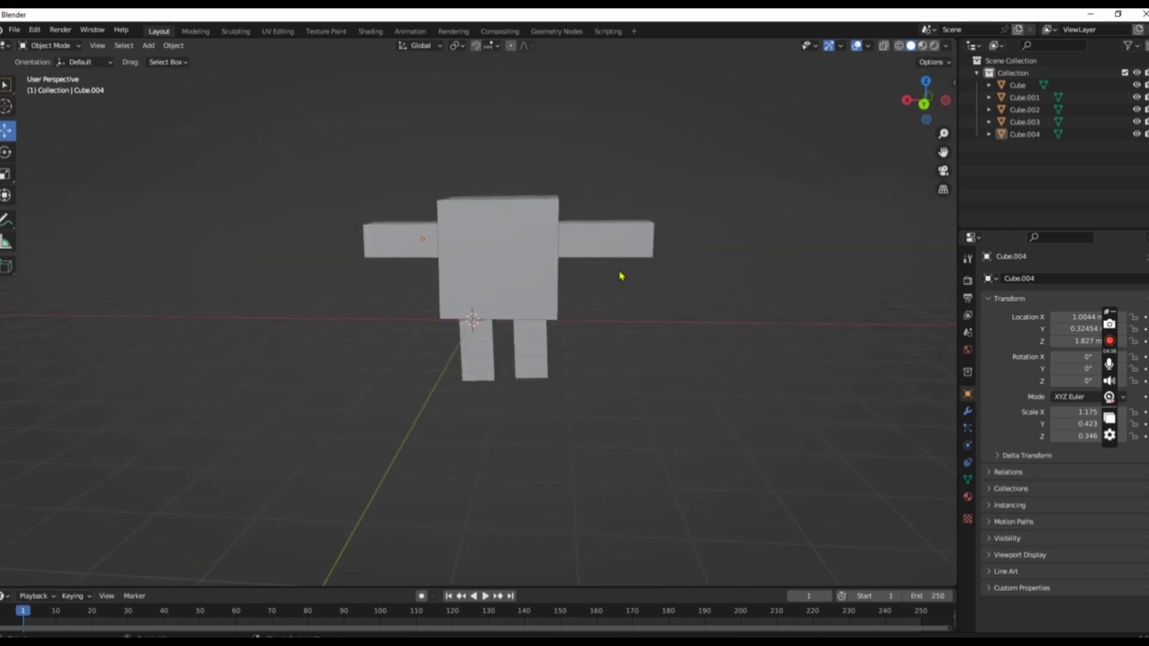
{"action": "left_click_drag", "start_coordinate": [279, 135], "coordinate": [739, 449]}
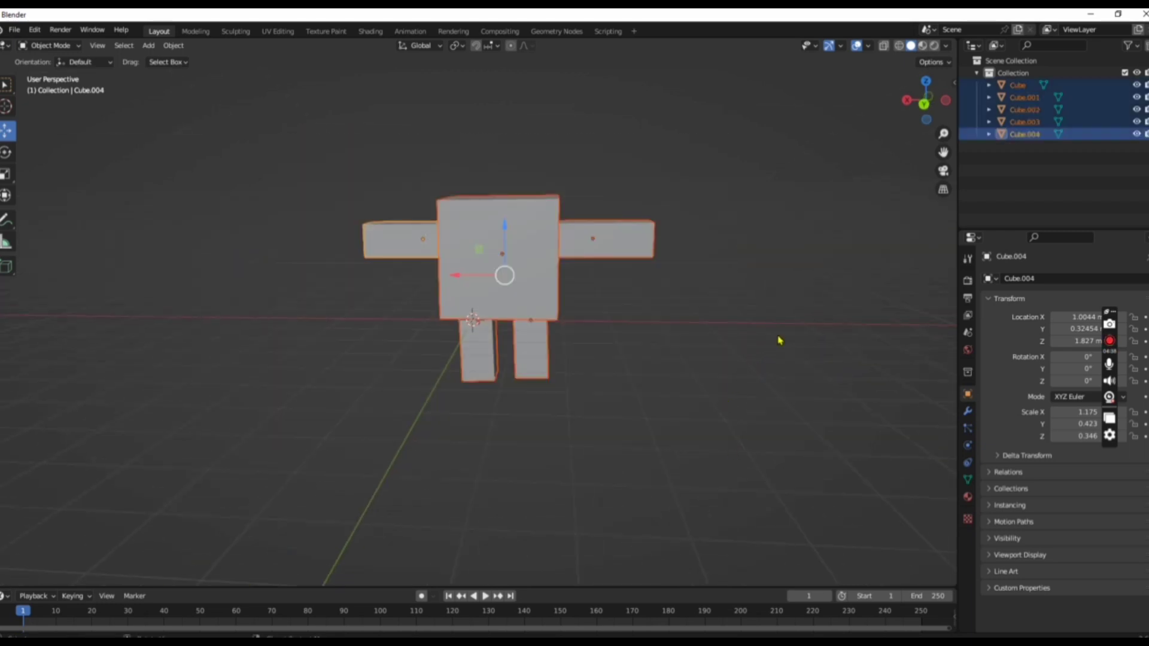
Step: Raise the whole figure so its feet rest on the ground
{"action": "key", "text": "g"}
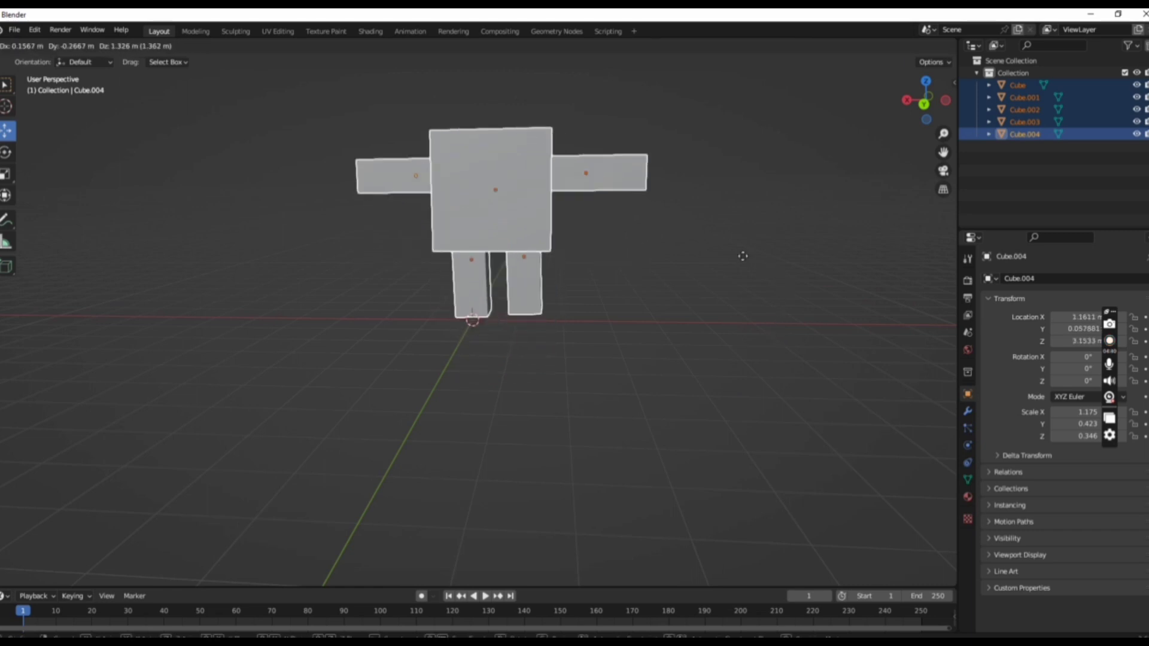
{"action": "left_click", "coordinate": [772, 276]}
{"action": "right_click", "coordinate": [797, 299]}
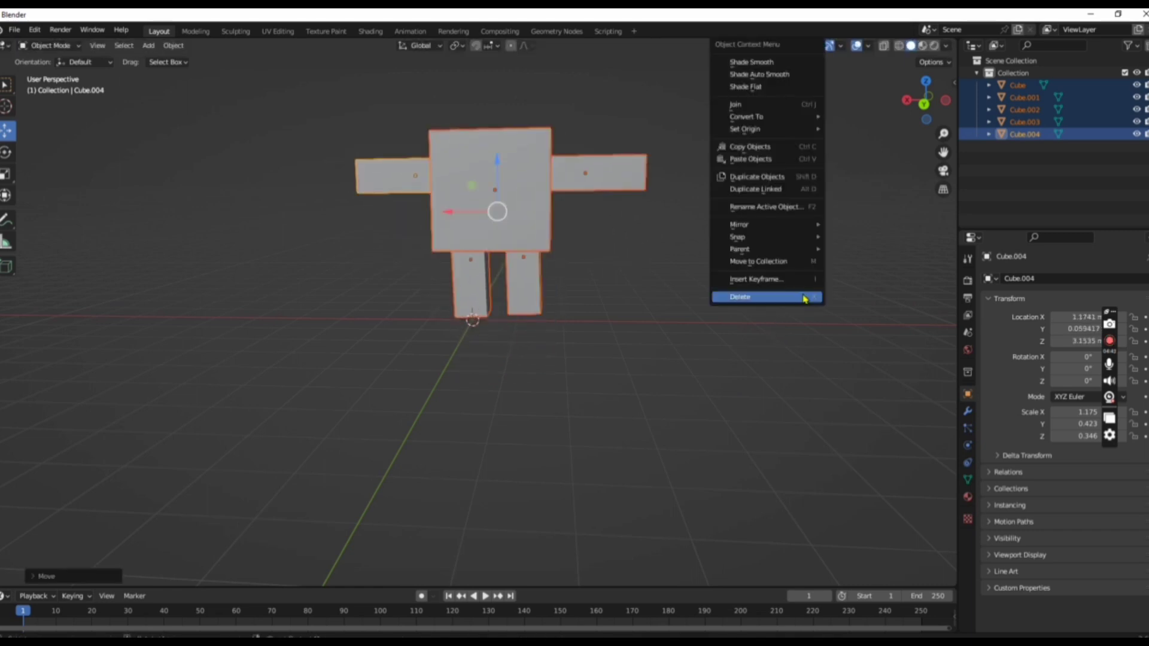
{"action": "left_click", "coordinate": [568, 189]}
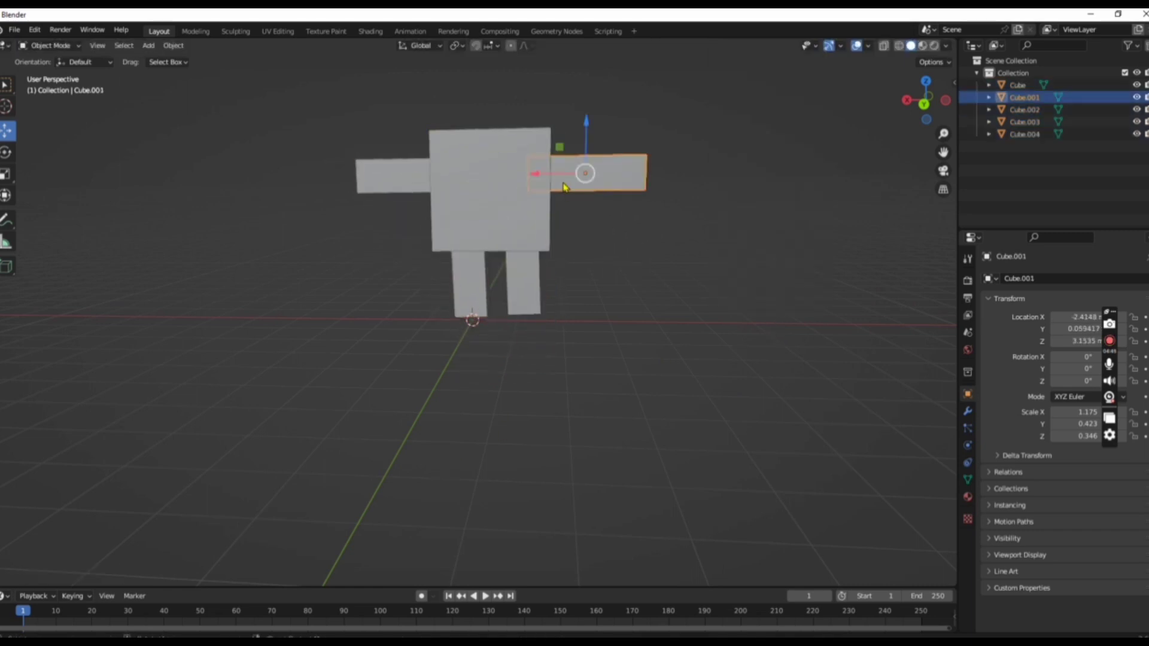
{"action": "left_click_drag", "start_coordinate": [541, 178], "coordinate": [708, 134]}
{"action": "right_click", "coordinate": [708, 133]}
Step: Reselect all five cubes of the figure with A and a box selection
{"action": "right_click", "coordinate": [724, 167]}
{"action": "left_click_drag", "start_coordinate": [258, 66], "coordinate": [842, 312]}
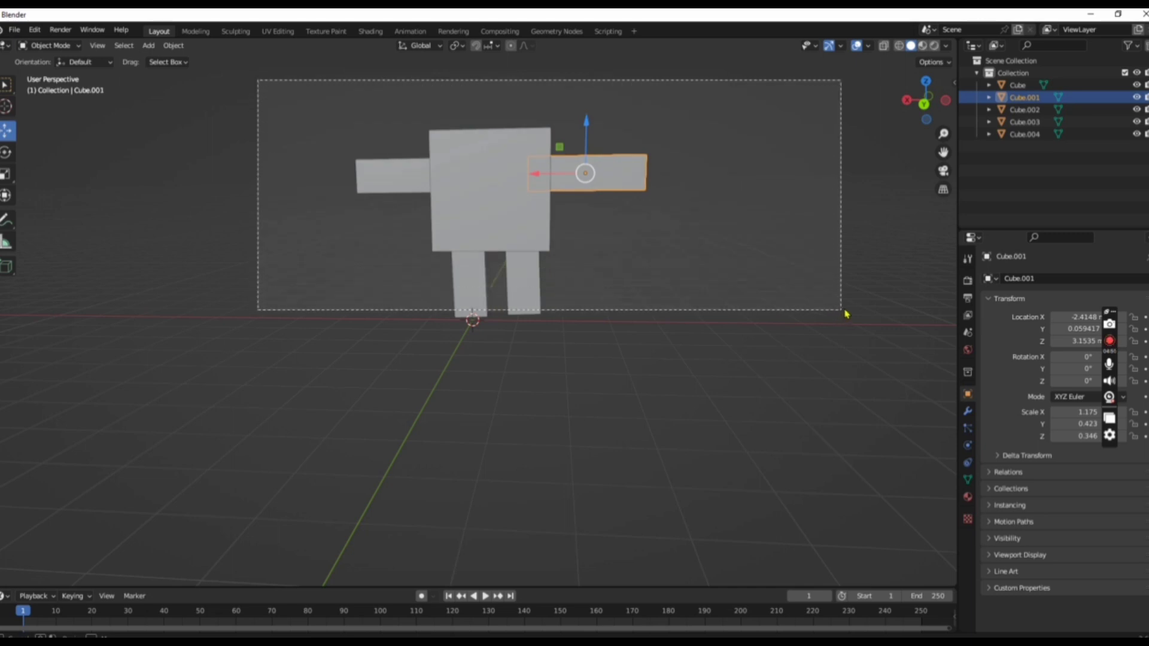
{"action": "right_click", "coordinate": [842, 313]}
{"action": "key", "text": "a"}
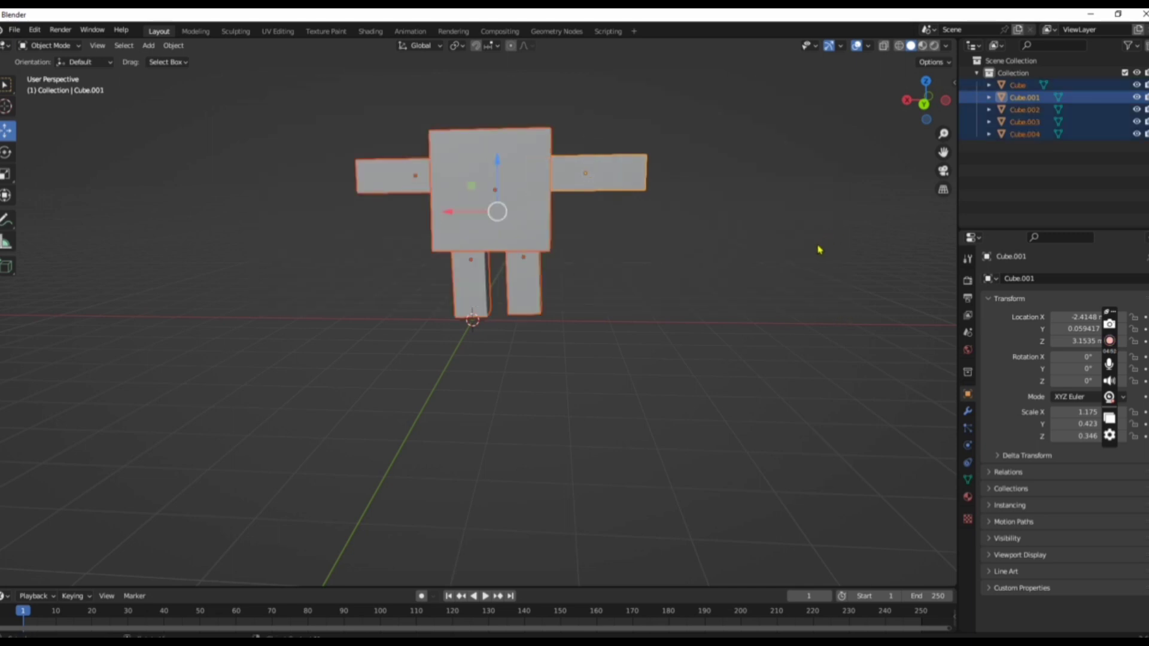
{"action": "left_click_drag", "start_coordinate": [354, 82], "coordinate": [890, 540]}
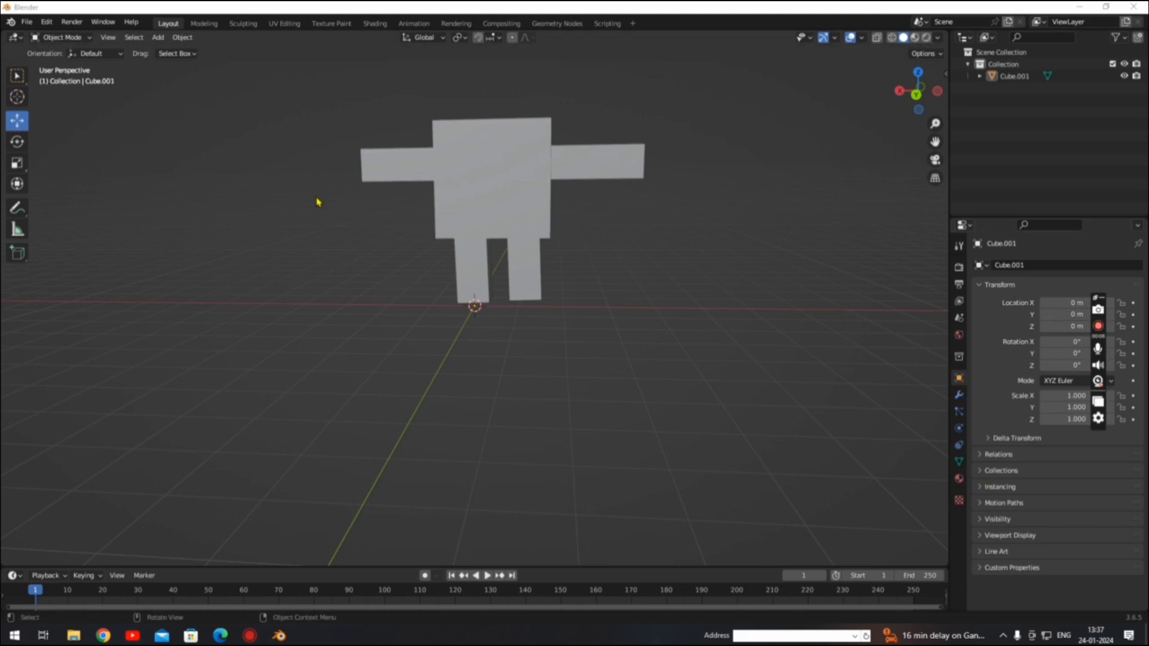
Step: Apply All Transforms to Cube.001 and join the selected parts with Ctrl+J
{"action": "left_click", "coordinate": [453, 210]}
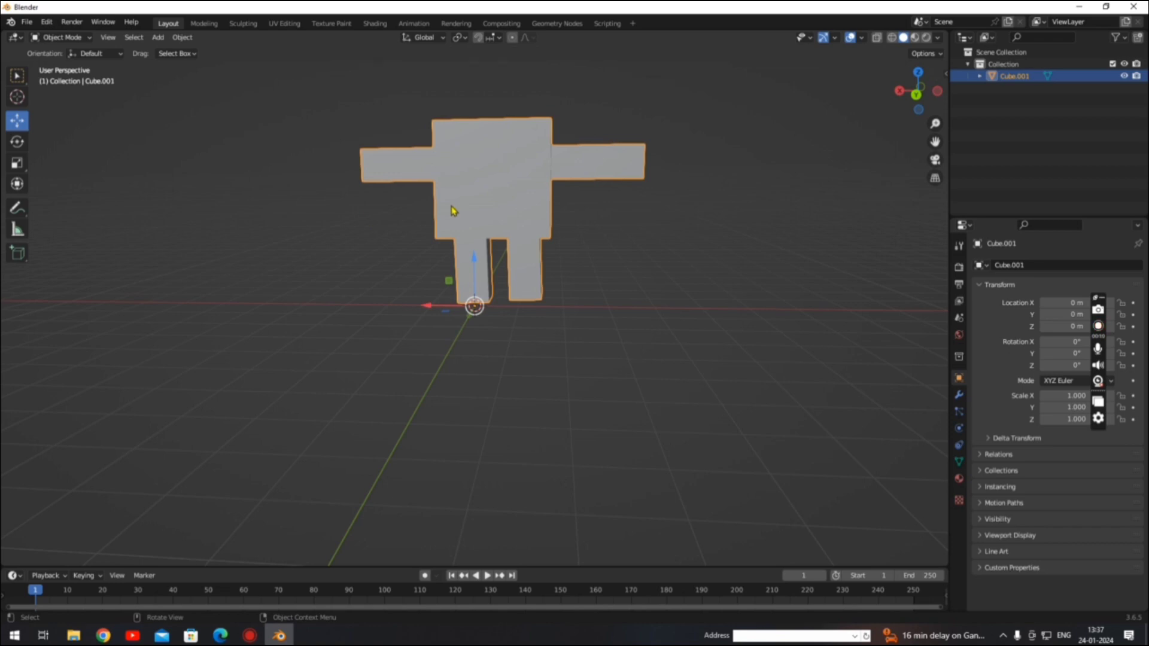
{"action": "key", "text": "ctrl"}
{"action": "key", "text": "ctrl+a"}
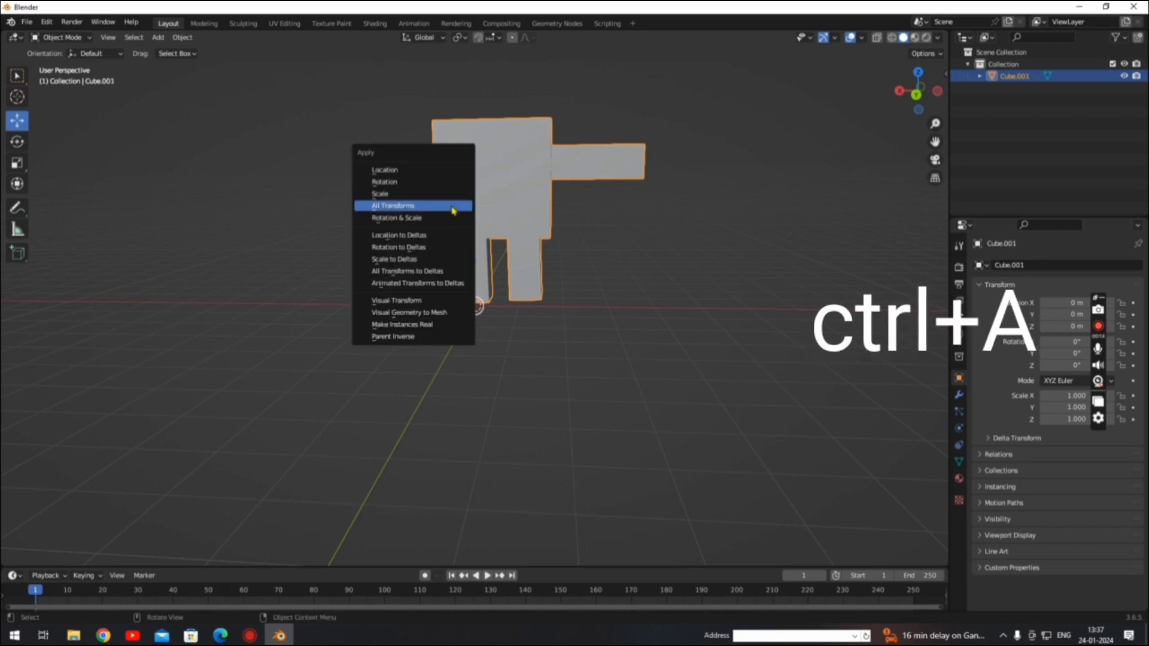
{"action": "left_click", "coordinate": [399, 206]}
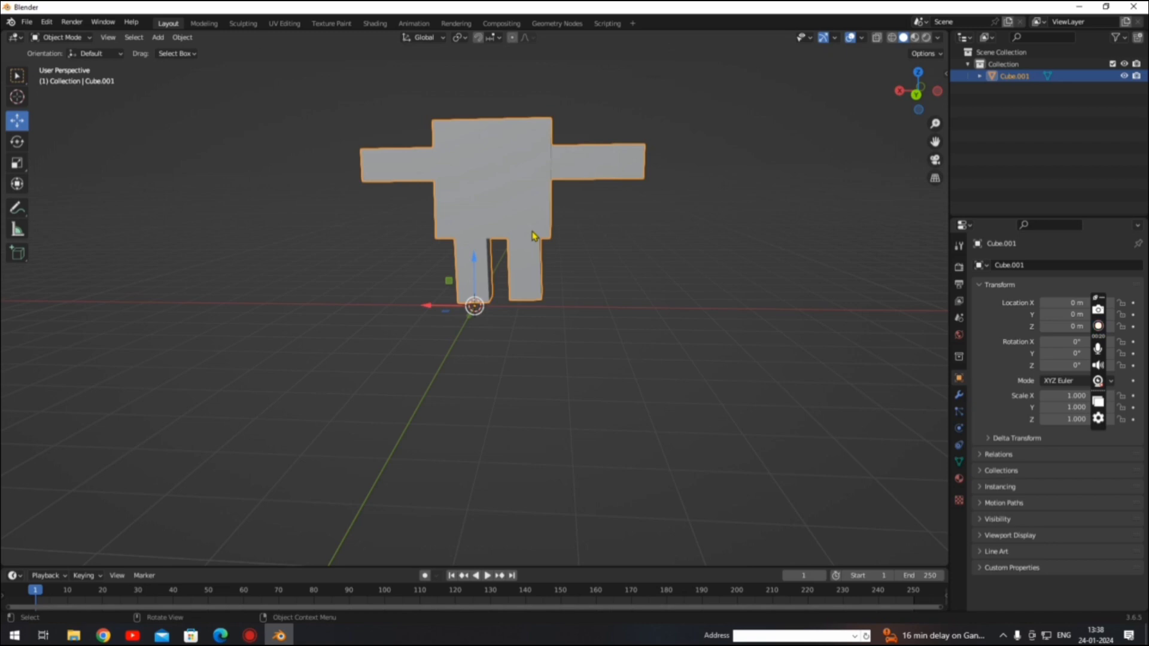
{"action": "key", "text": "ctrl+j"}
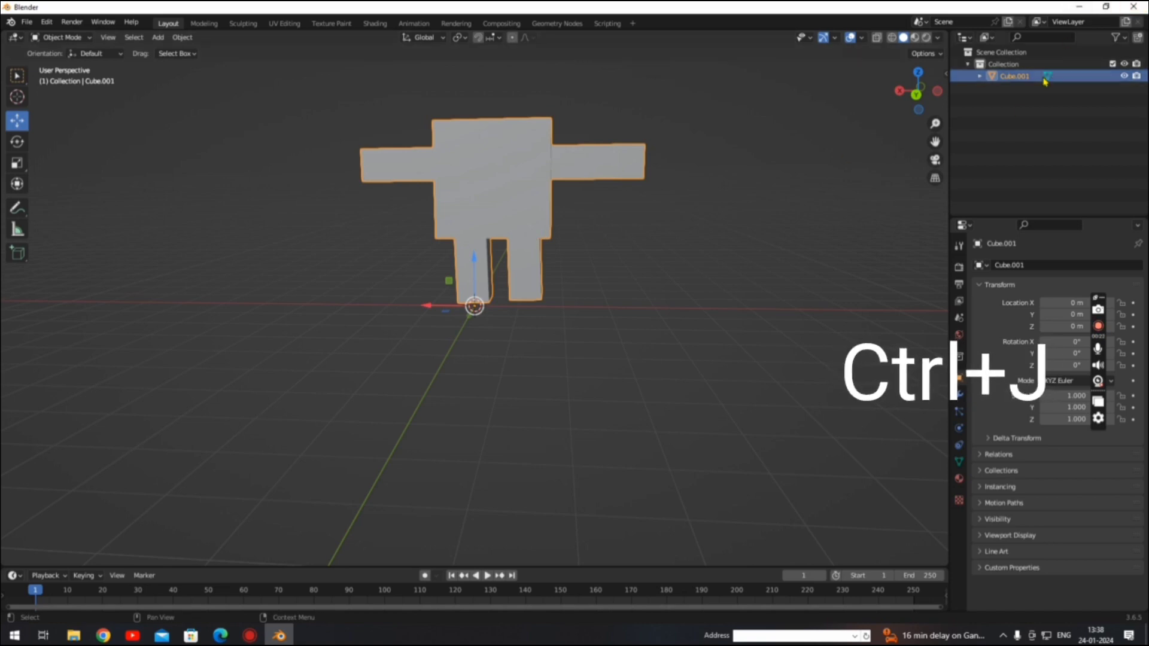
Step: Confirm the arm and leg select as one mesh, then put Cube.001 into Edit Mode
{"action": "left_click", "coordinate": [750, 143]}
{"action": "left_click", "coordinate": [586, 173]}
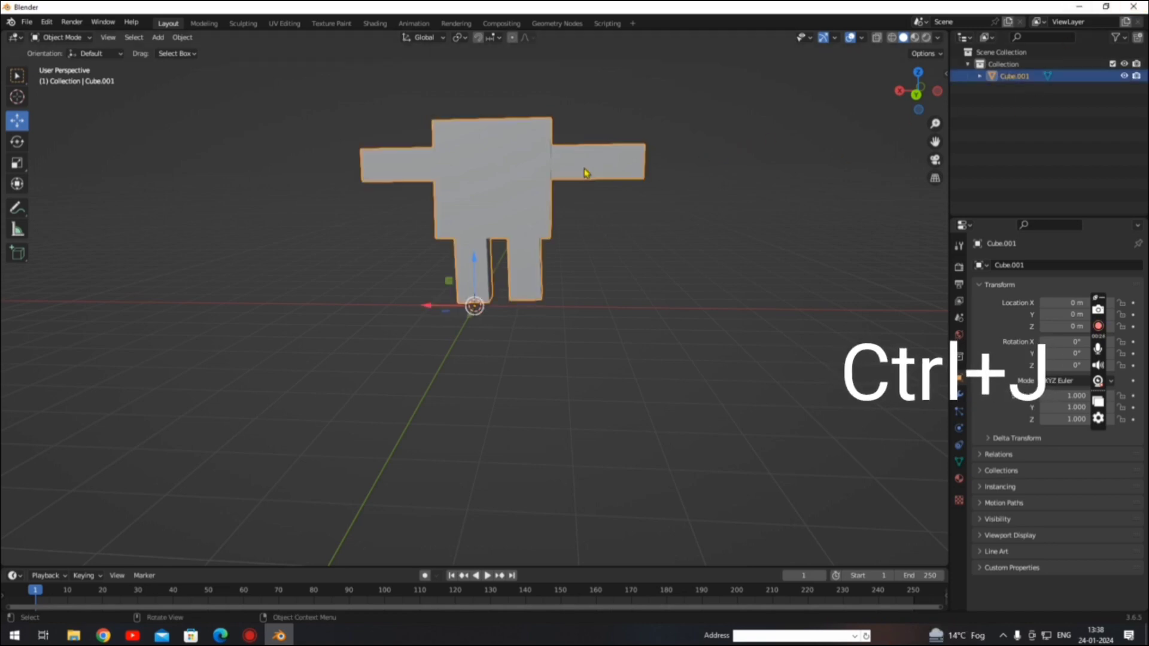
{"action": "left_click", "coordinate": [326, 254]}
{"action": "left_click", "coordinate": [513, 283]}
{"action": "left_click", "coordinate": [371, 272]}
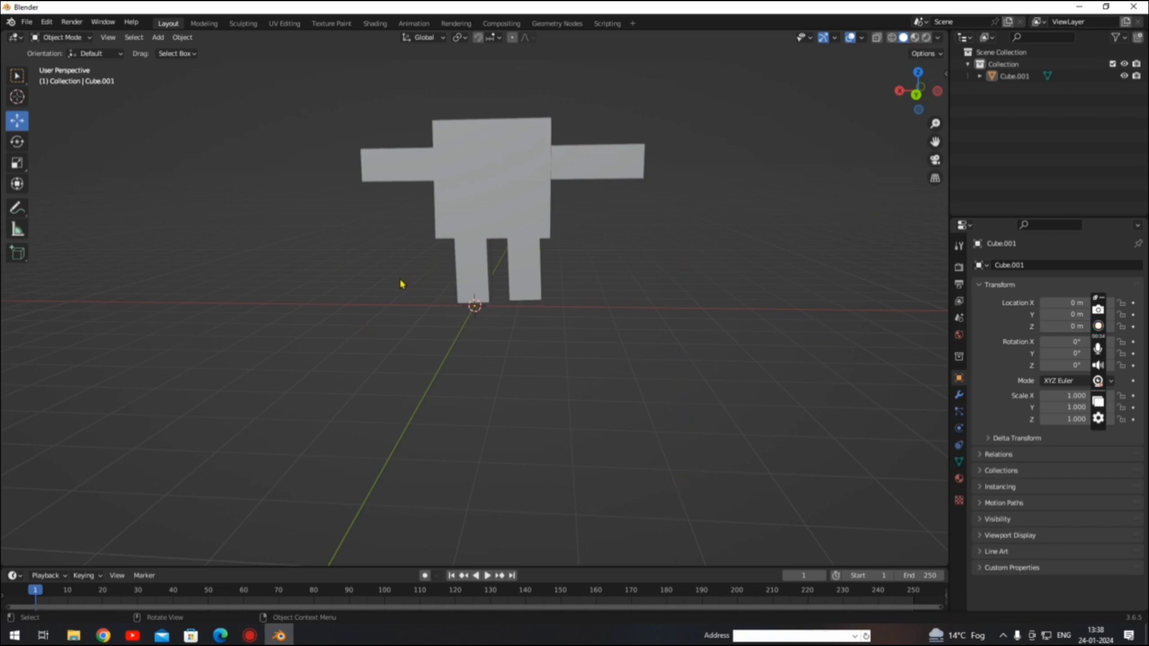
{"action": "left_click", "coordinate": [466, 157]}
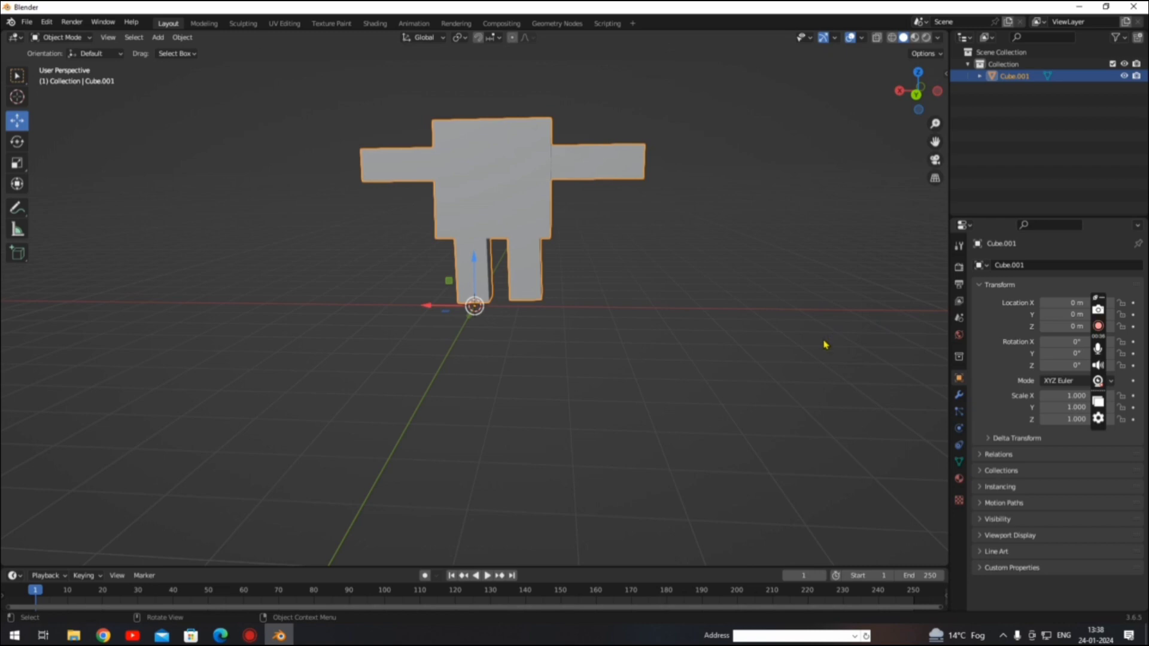
{"action": "key", "text": "Tab"}
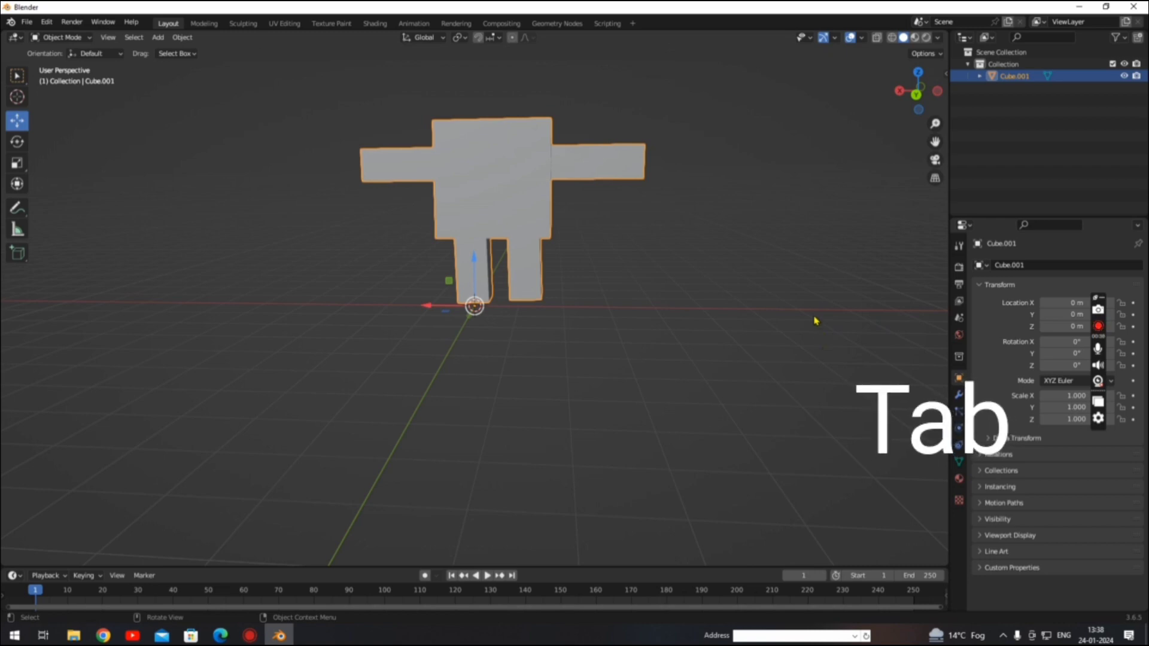
Step: Add four loop cuts across the figure's right arm, then return the mesh to Object Mode
{"action": "key", "text": "Tab"}
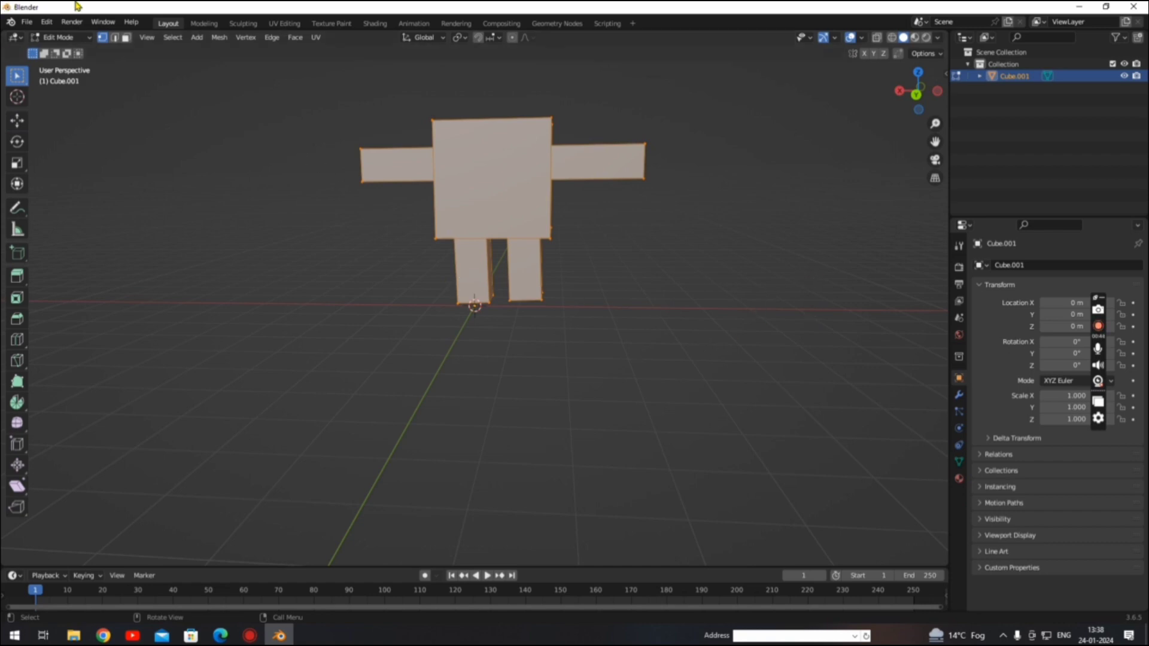
{"action": "left_click", "coordinate": [126, 39]}
{"action": "key", "text": "ctrl"}
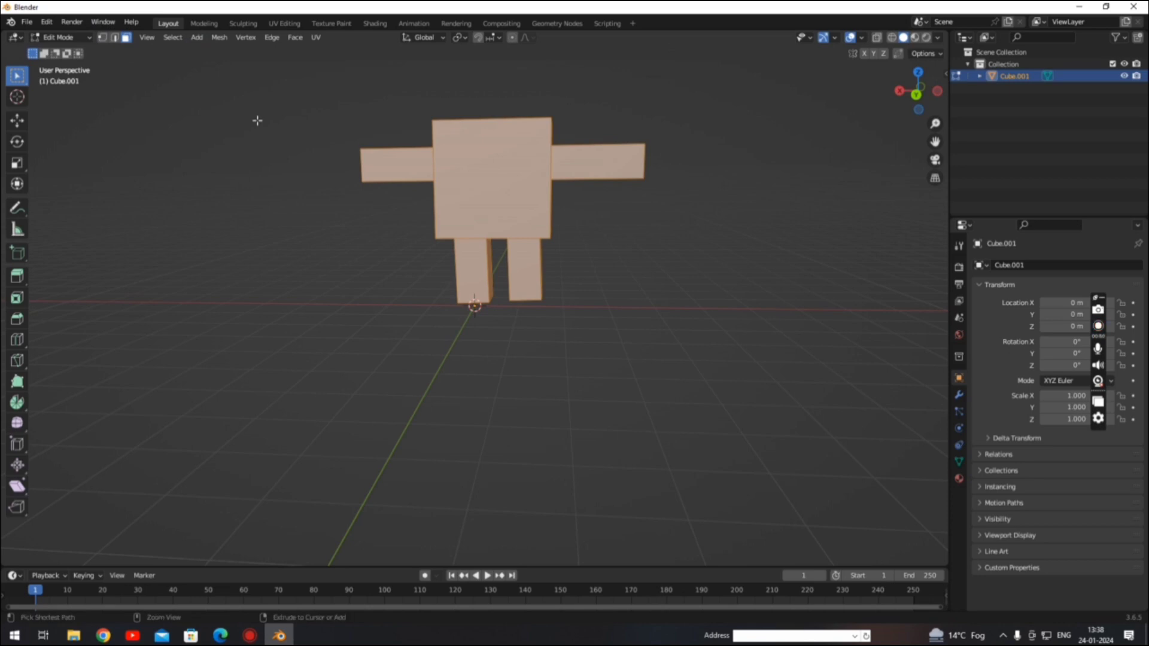
{"action": "key", "text": "ctrl+r"}
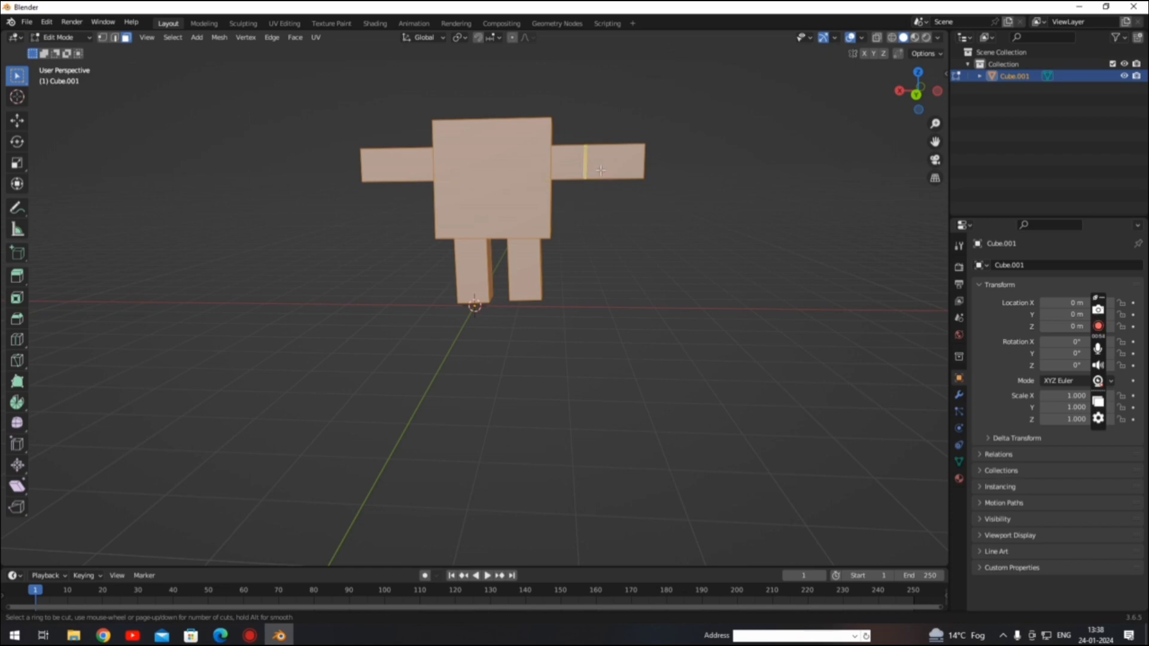
{"action": "scroll", "coordinate": [601, 170], "scroll_direction": "up", "scroll_amount": 2}
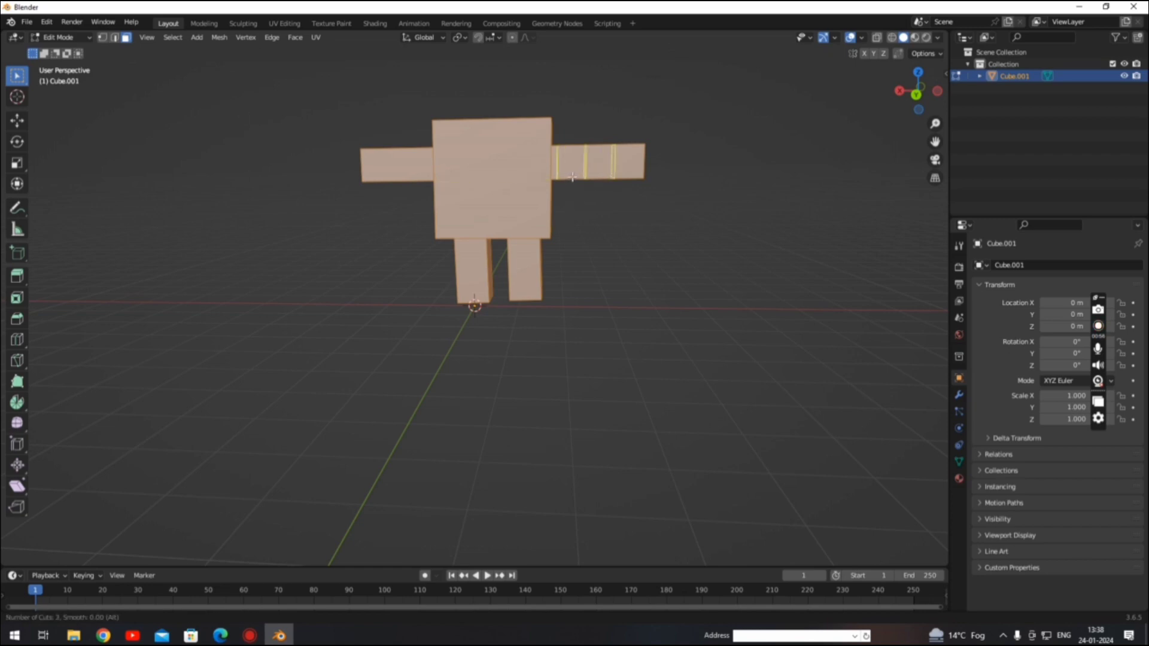
{"action": "scroll", "coordinate": [572, 177], "scroll_direction": "up", "scroll_amount": 1}
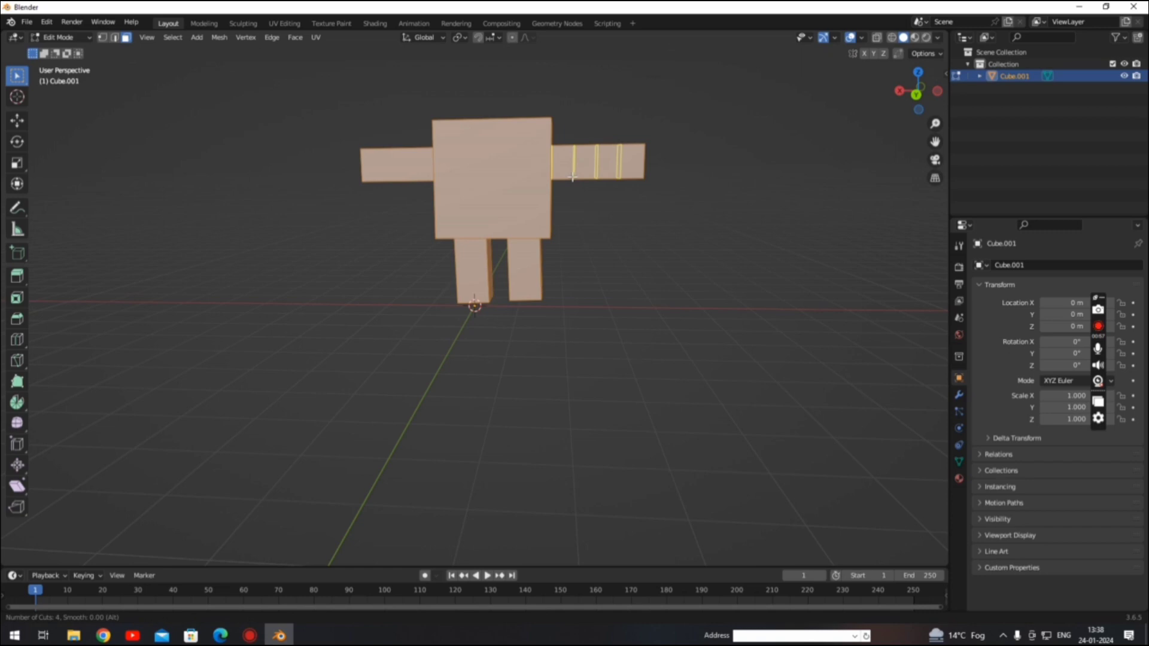
{"action": "left_click", "coordinate": [616, 163]}
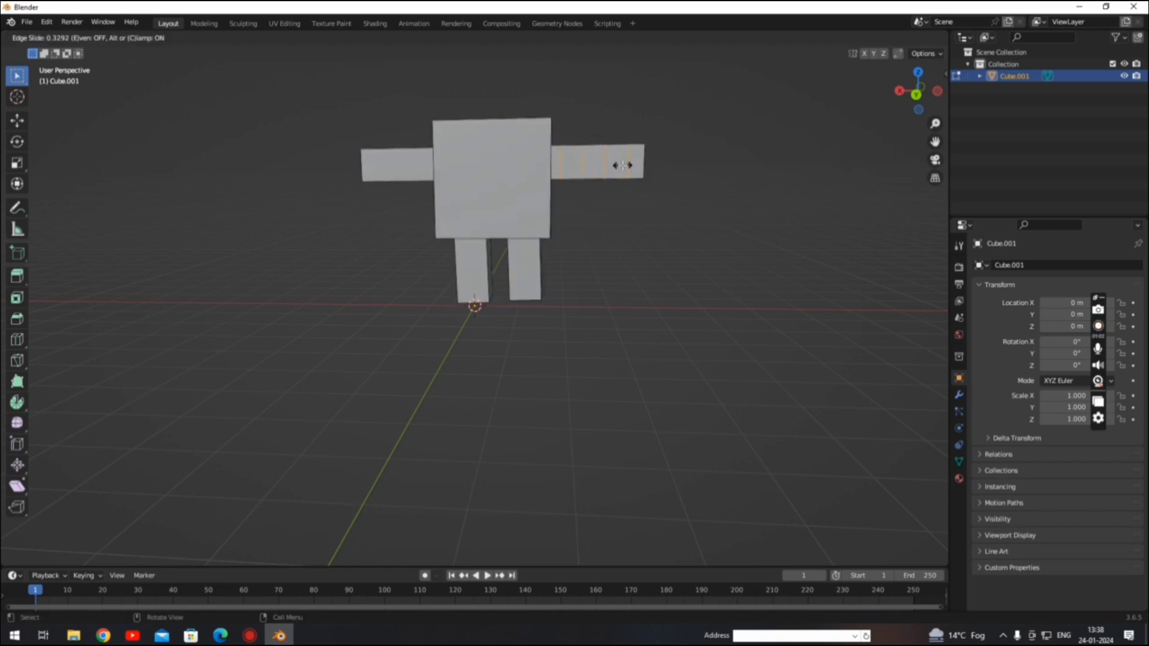
{"action": "left_click", "coordinate": [623, 165]}
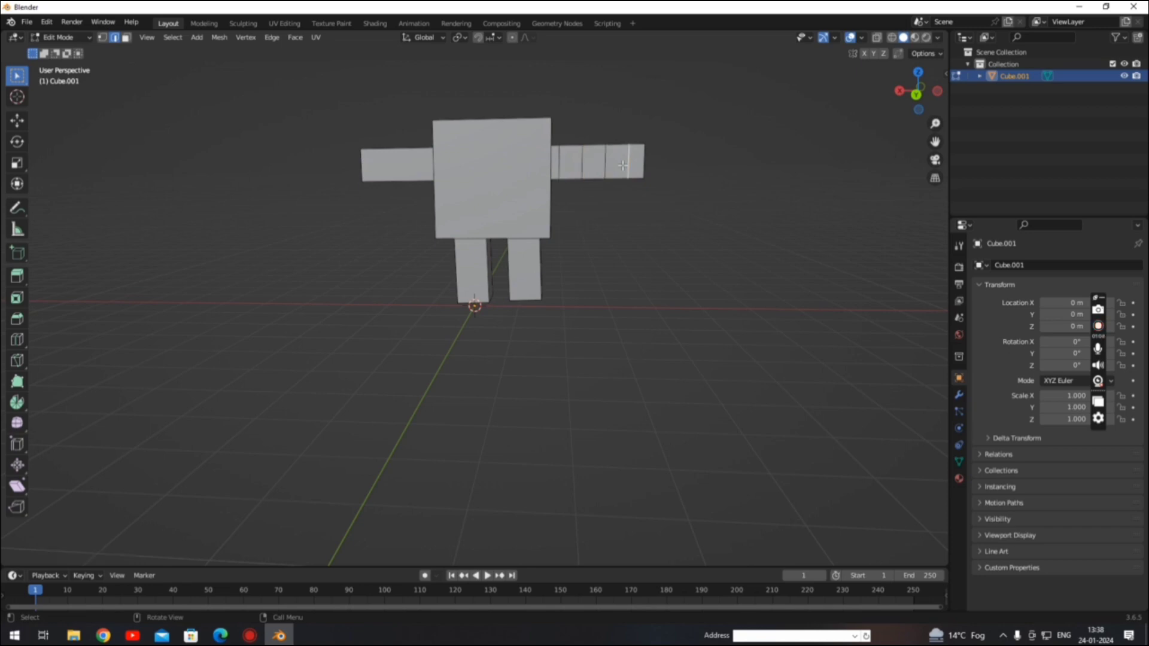
{"action": "key", "text": "Tab"}
{"action": "left_click", "coordinate": [47, 22]}
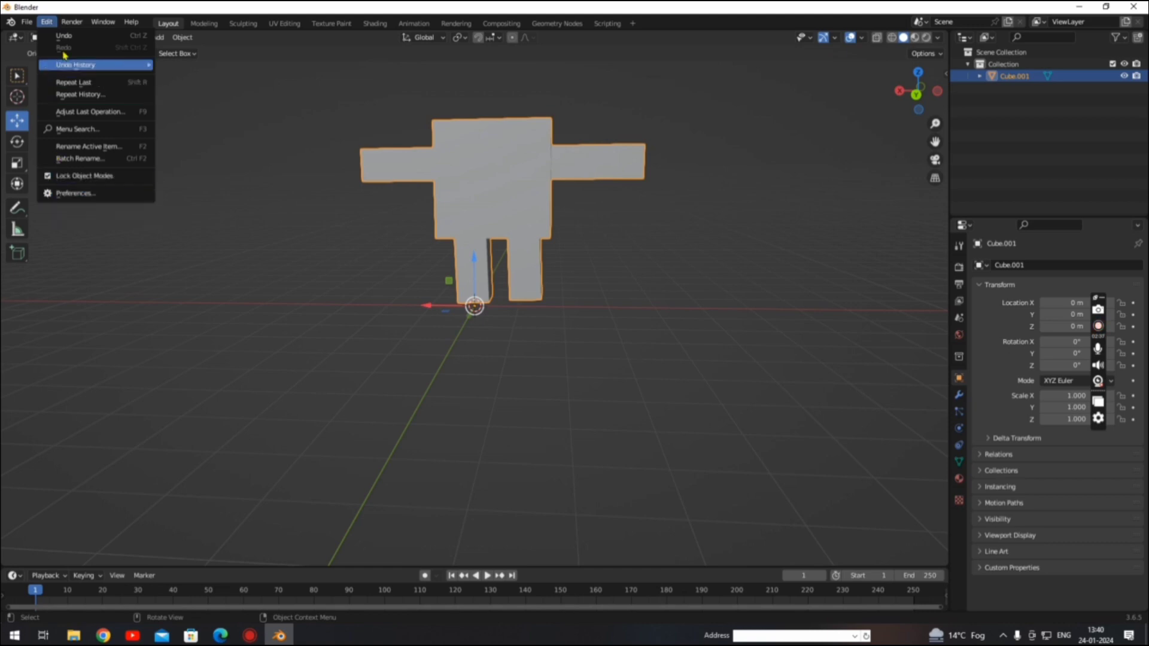
Step: Open Blender Preferences and go to the Add-ons section
{"action": "left_click", "coordinate": [47, 21]}
{"action": "left_click", "coordinate": [47, 22]}
{"action": "left_click", "coordinate": [109, 197]}
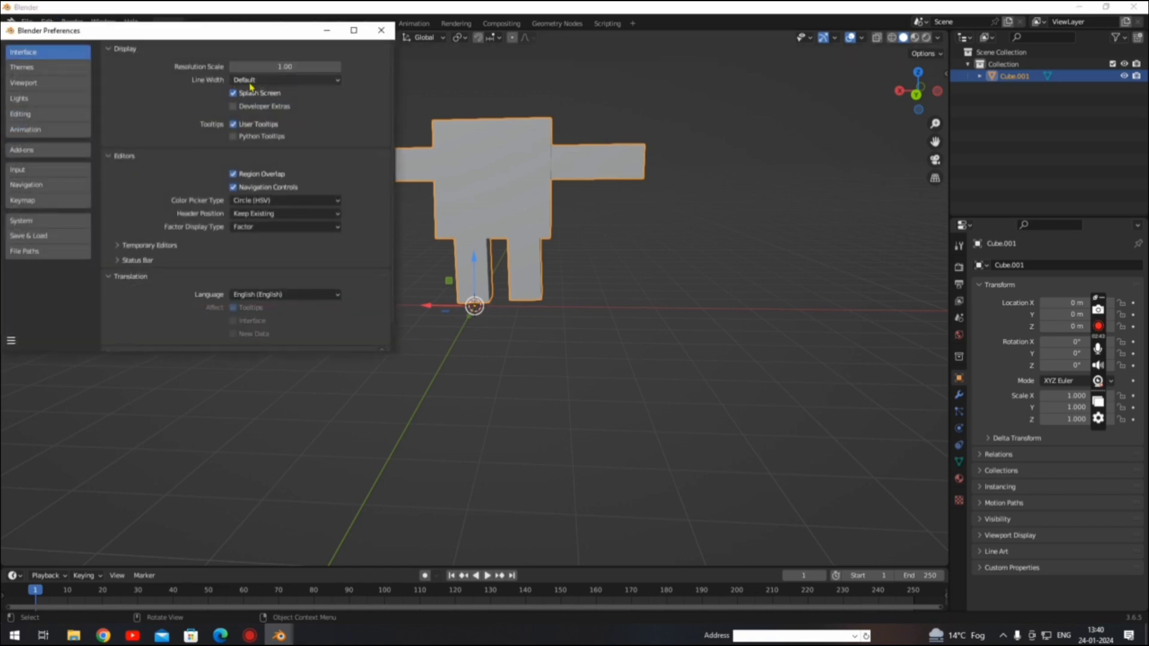
{"action": "left_click", "coordinate": [62, 113]}
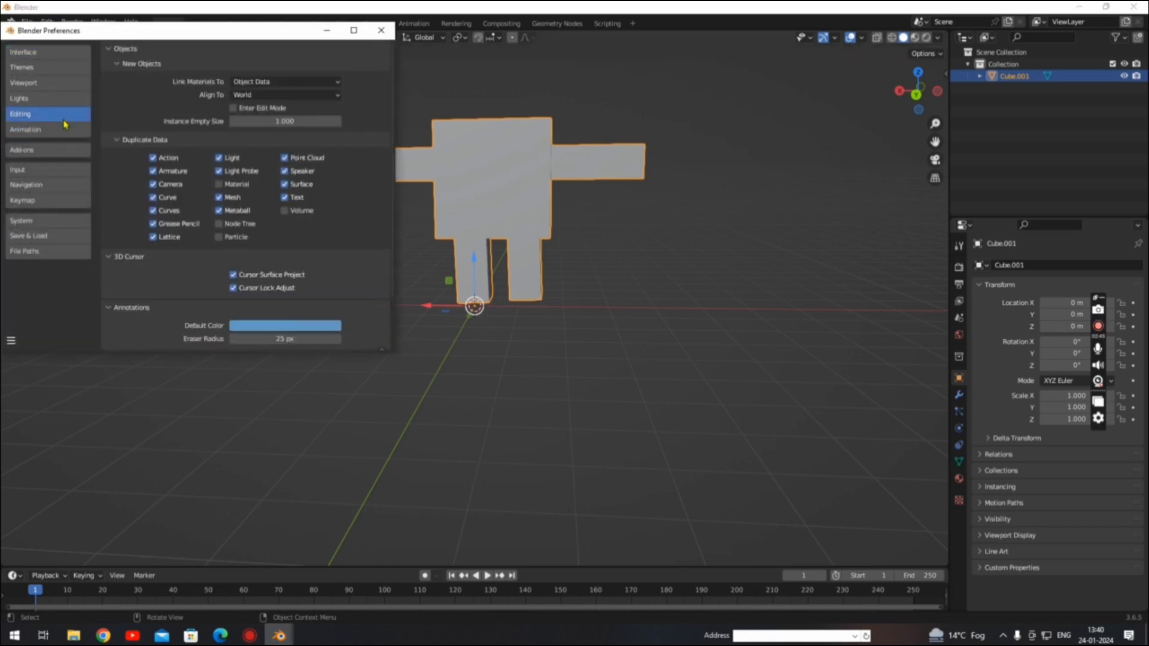
{"action": "left_click", "coordinate": [66, 127]}
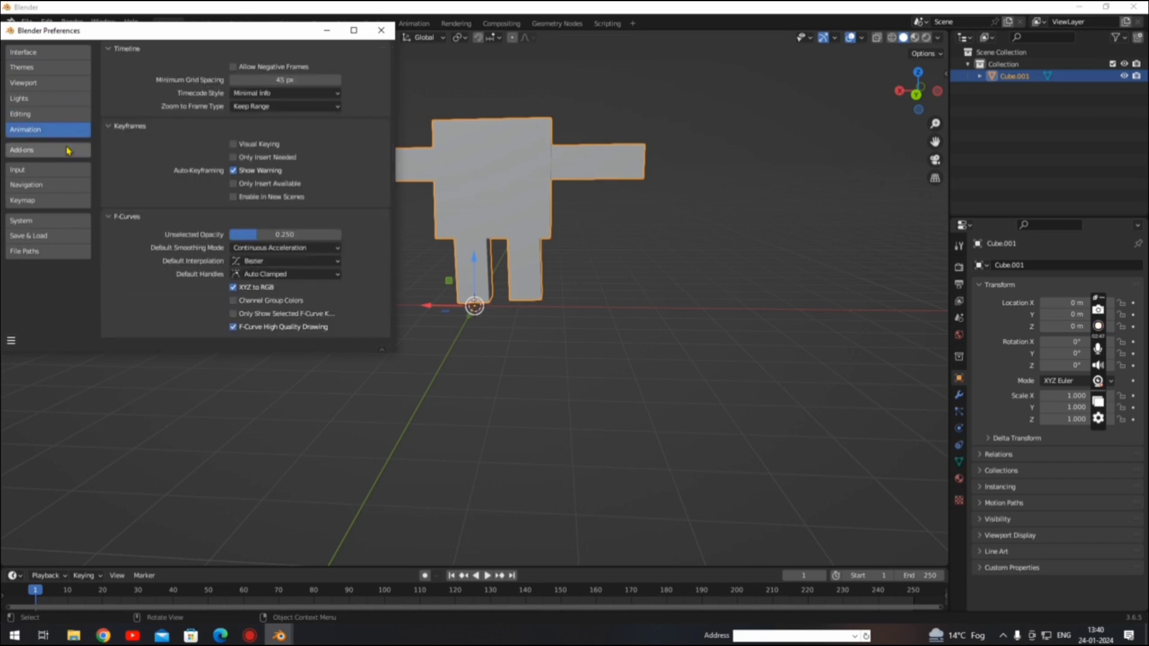
{"action": "left_click", "coordinate": [67, 150]}
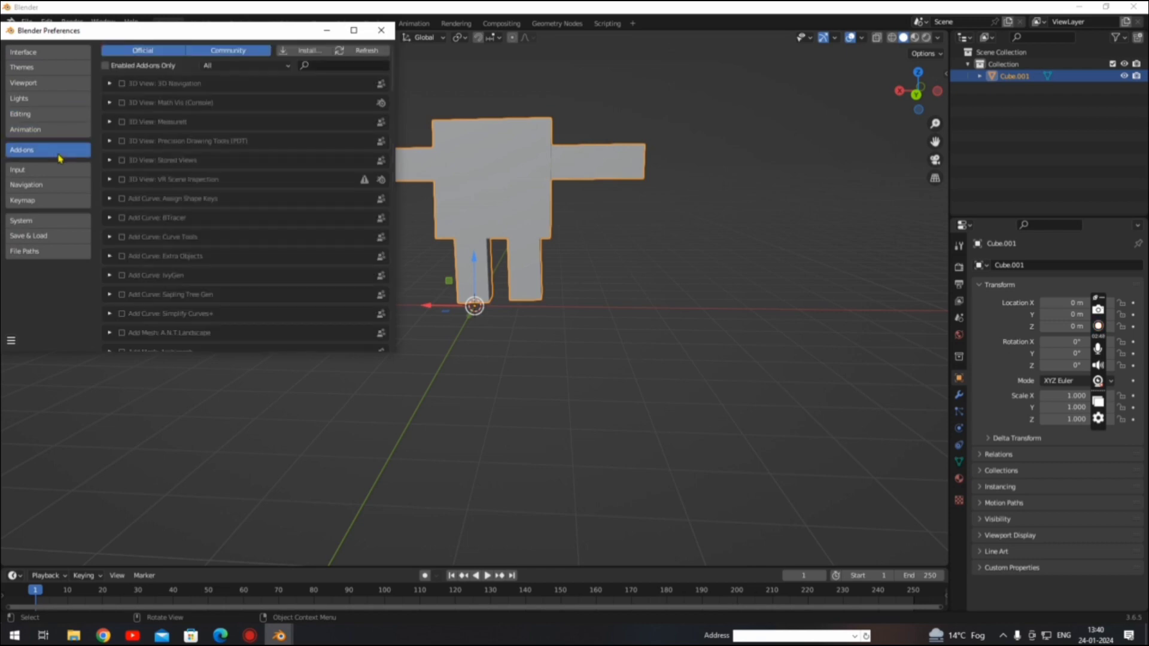
Step: Search add-ons for 'bon', enable Animation: Bone Selection Sets, and close Preferences
{"action": "left_click", "coordinate": [326, 66]}
{"action": "type", "text": "bo"}
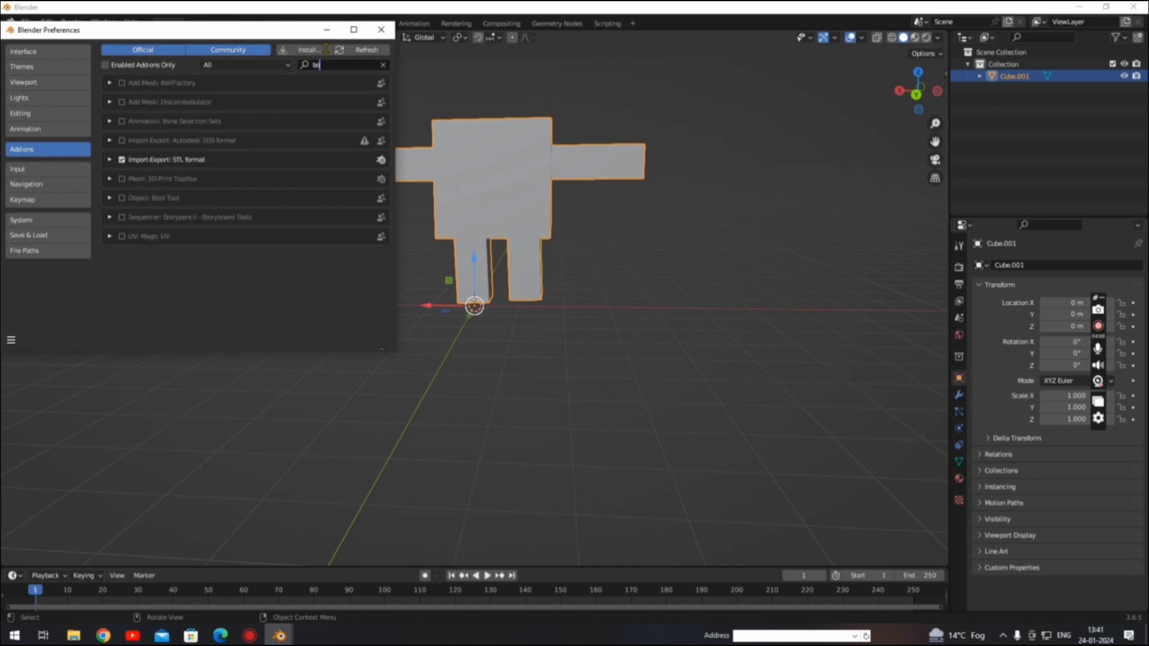
{"action": "type", "text": "n"}
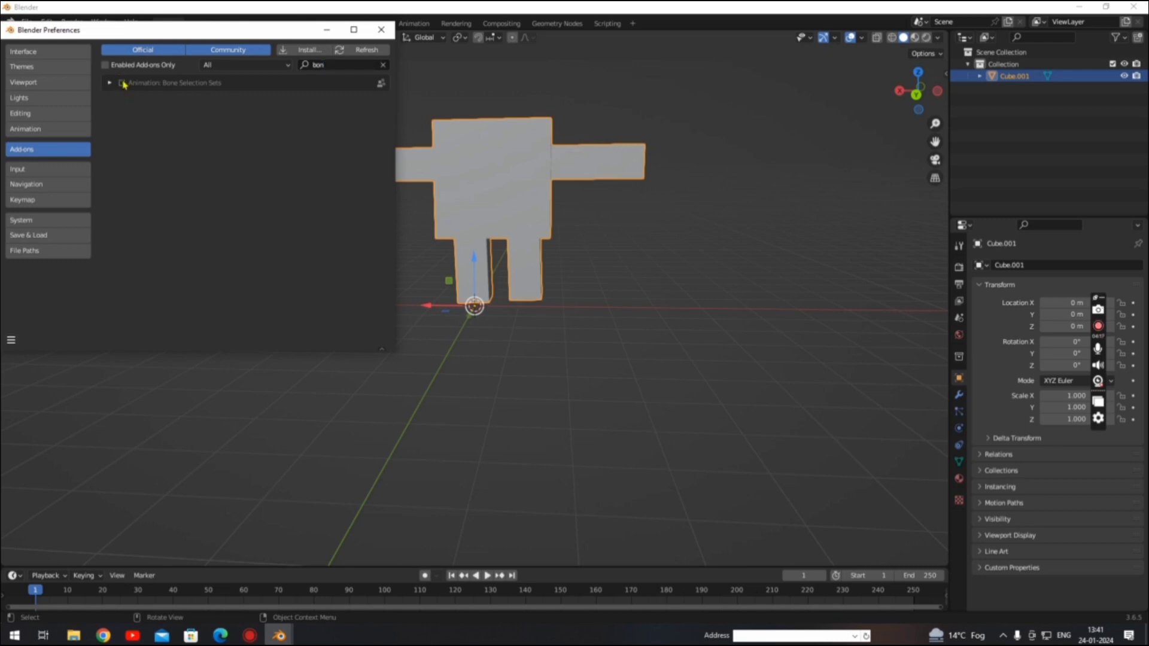
{"action": "left_click", "coordinate": [123, 83]}
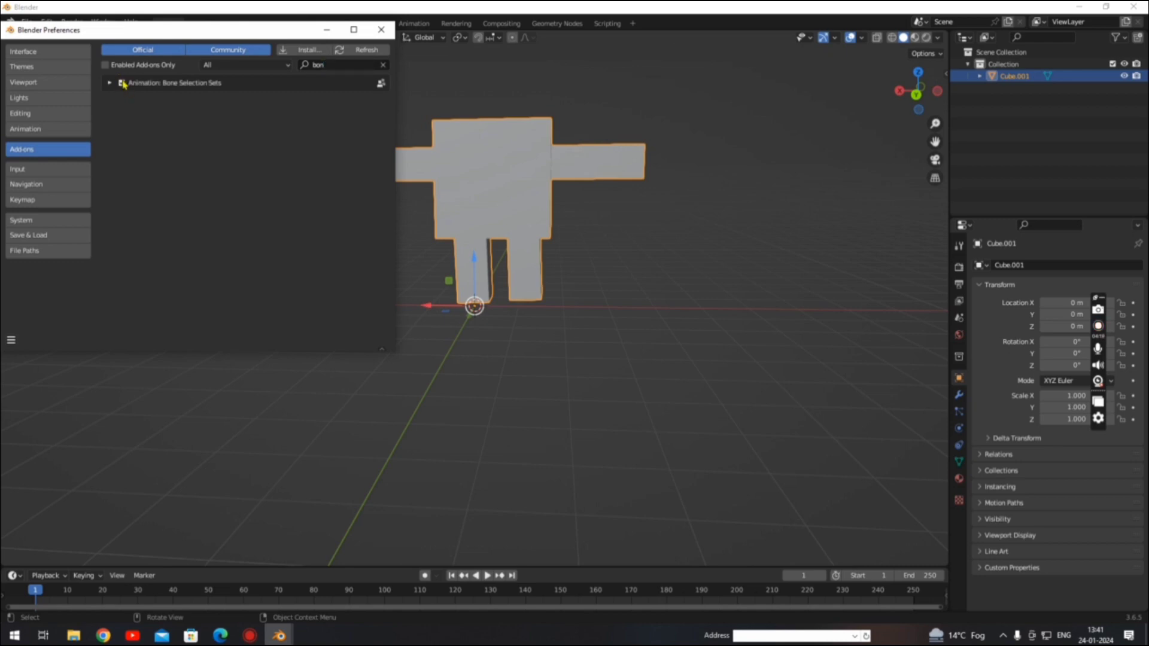
{"action": "left_click", "coordinate": [383, 29]}
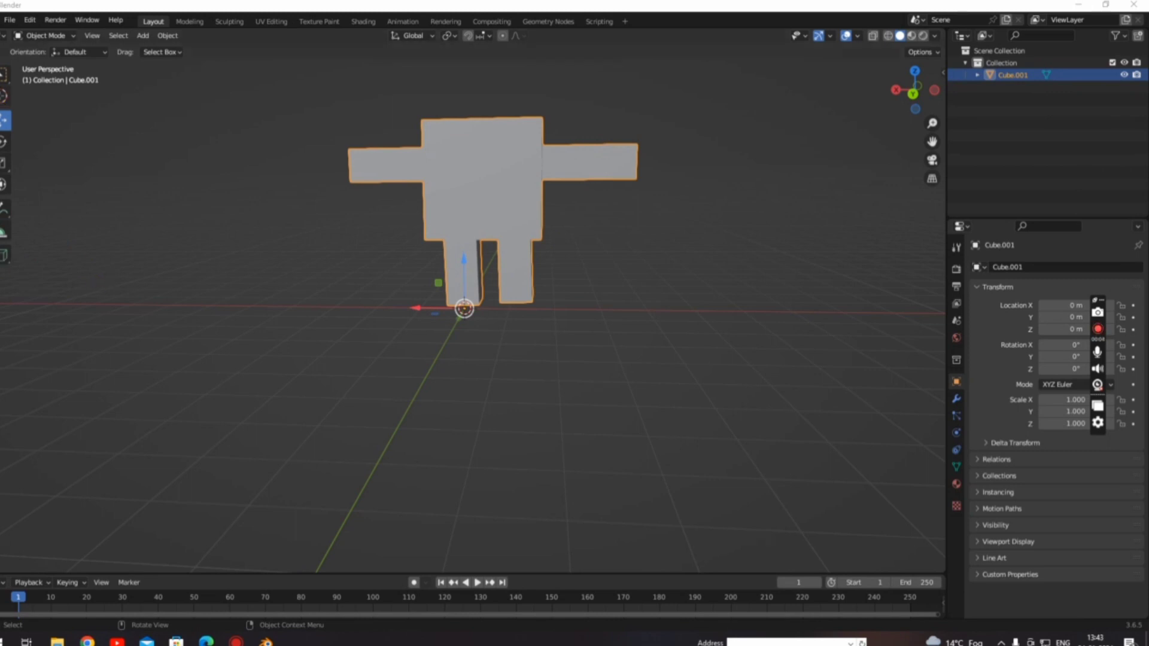
Step: Reopen Preferences to confirm the add-on is enabled, then close it again
{"action": "left_click", "coordinate": [30, 20]}
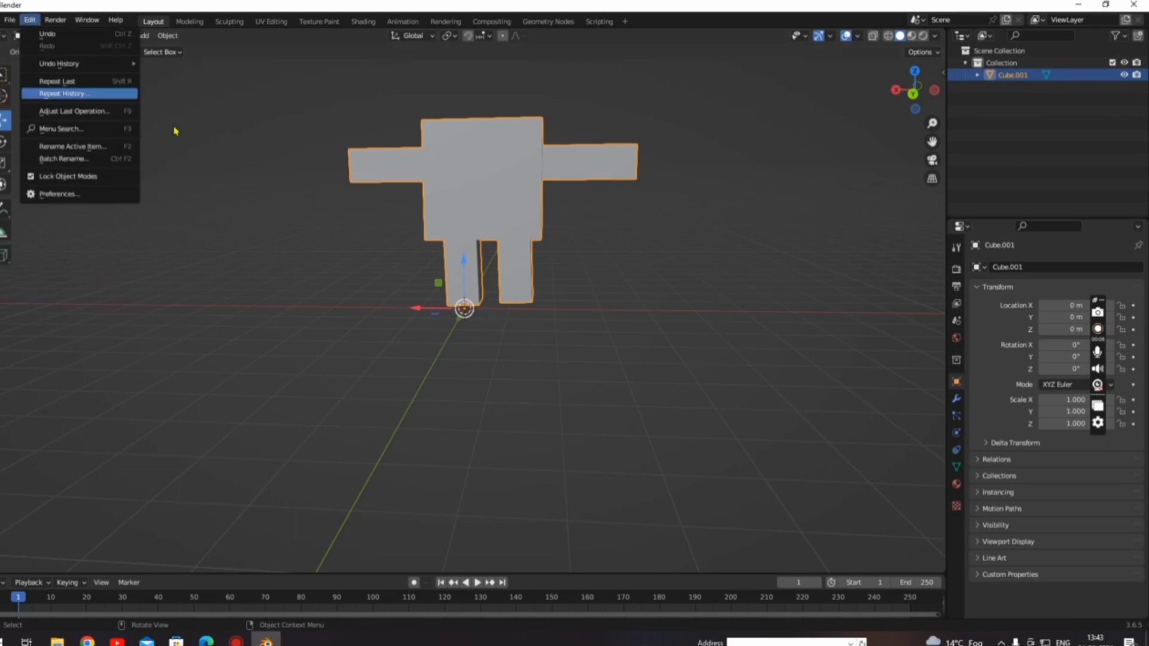
{"action": "left_click", "coordinate": [113, 200]}
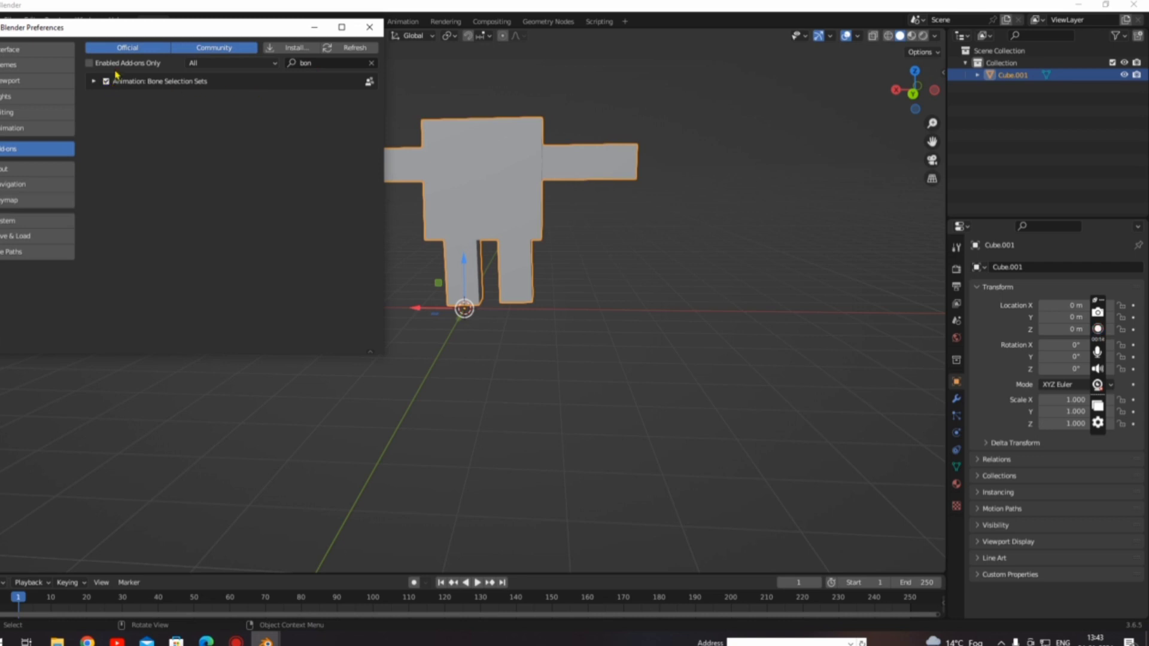
{"action": "left_click", "coordinate": [369, 27]}
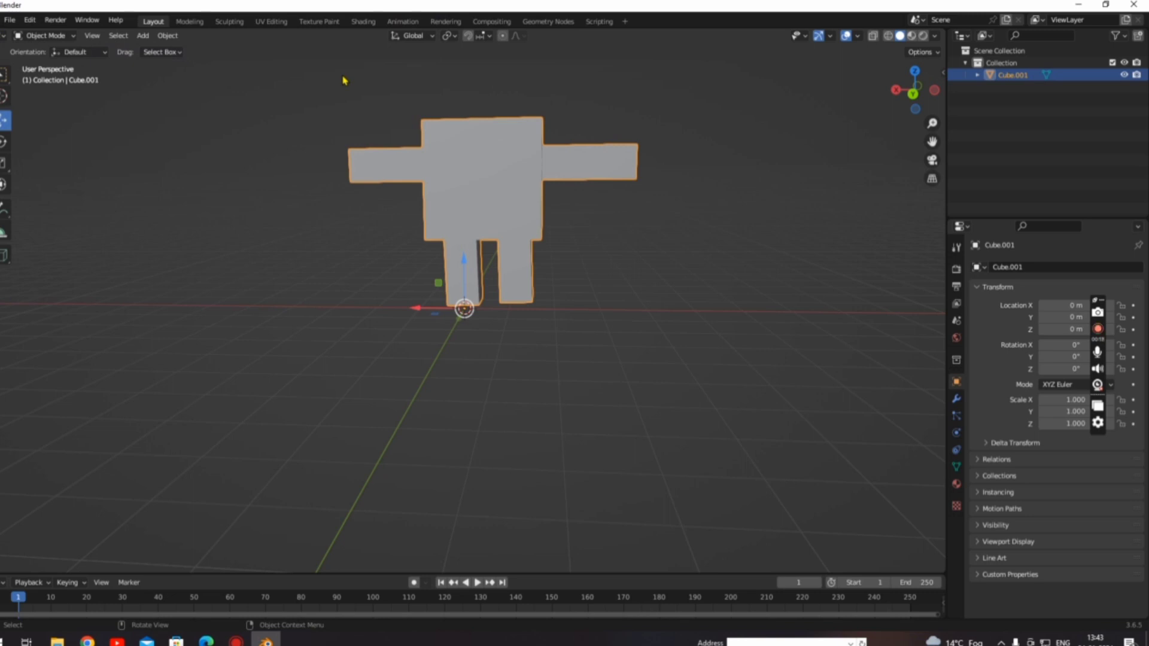
Step: Add an Armature object and move it up to Z 1.6936 m inside the figure's torso
{"action": "key", "text": "shift+a"}
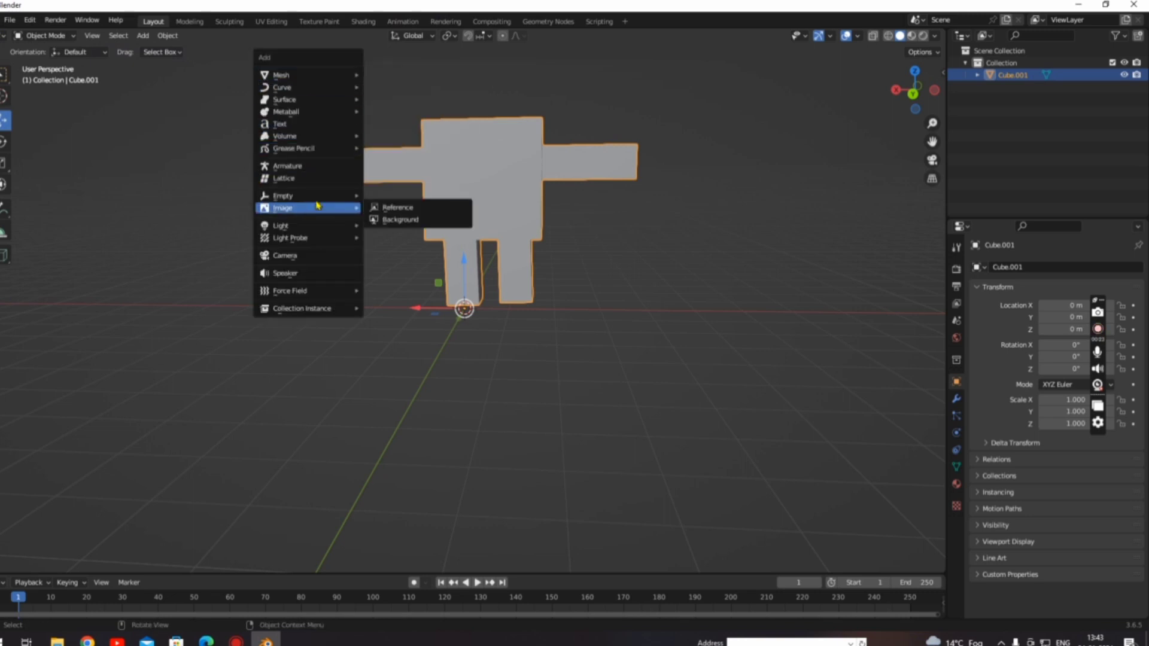
{"action": "left_click", "coordinate": [327, 170]}
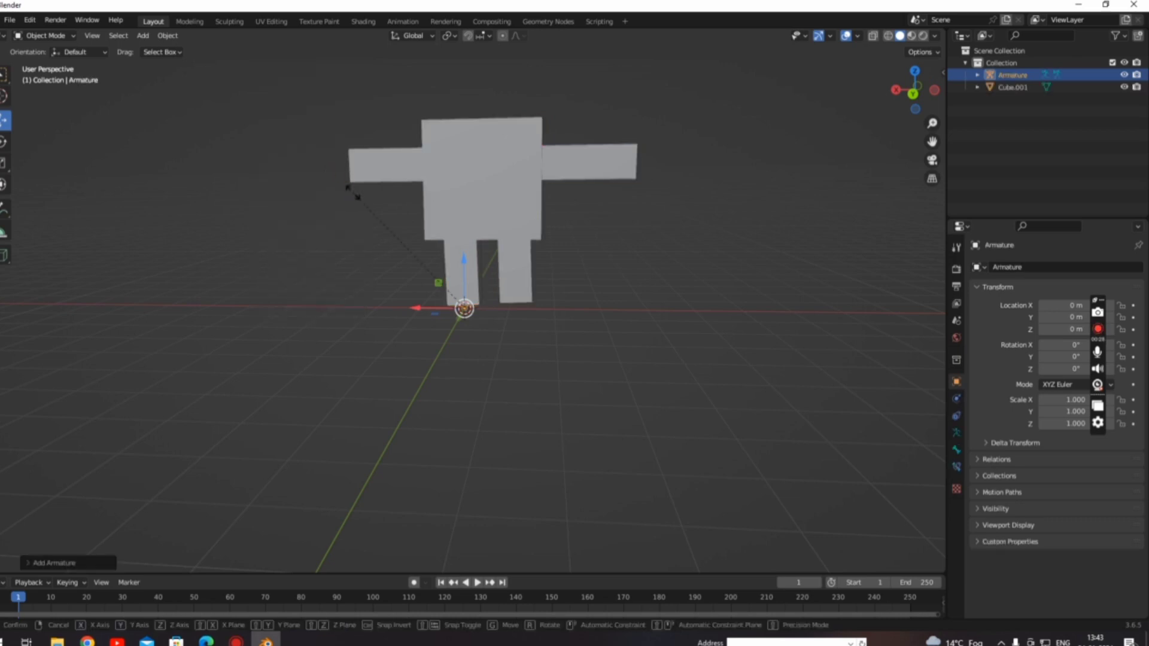
{"action": "key", "text": "s"}
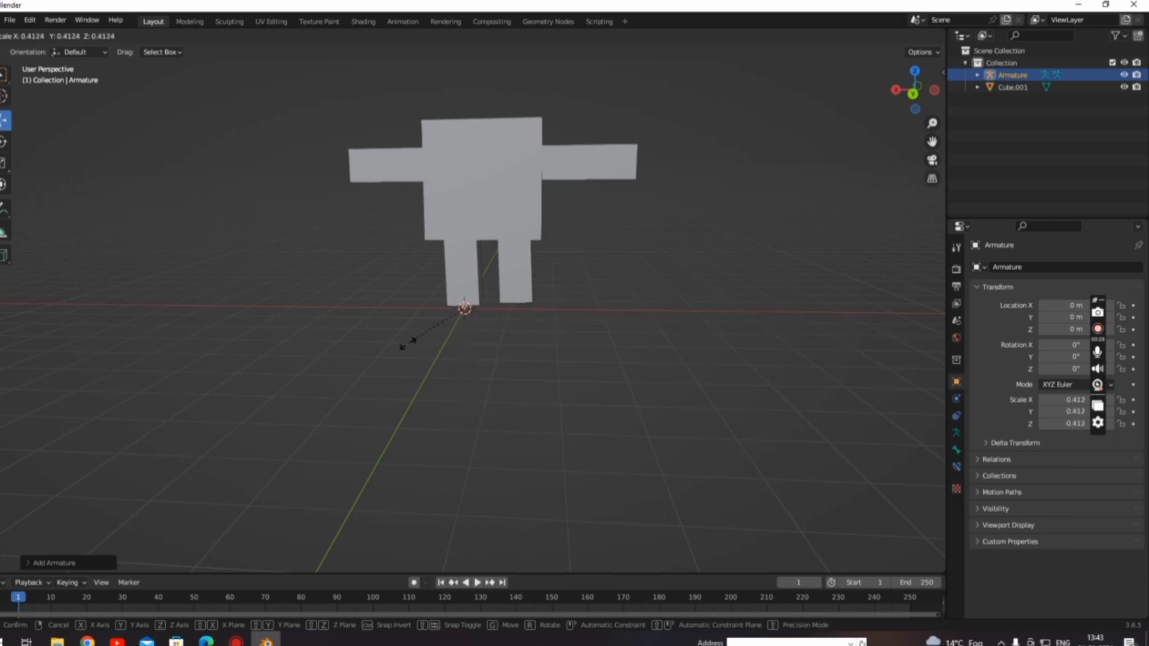
{"action": "right_click", "coordinate": [488, 362]}
{"action": "scroll", "coordinate": [499, 362], "scroll_direction": "up", "scroll_amount": 3}
{"action": "scroll", "coordinate": [494, 361], "scroll_direction": "up", "scroll_amount": 3}
{"action": "scroll", "coordinate": [491, 360], "scroll_direction": "down", "scroll_amount": 3}
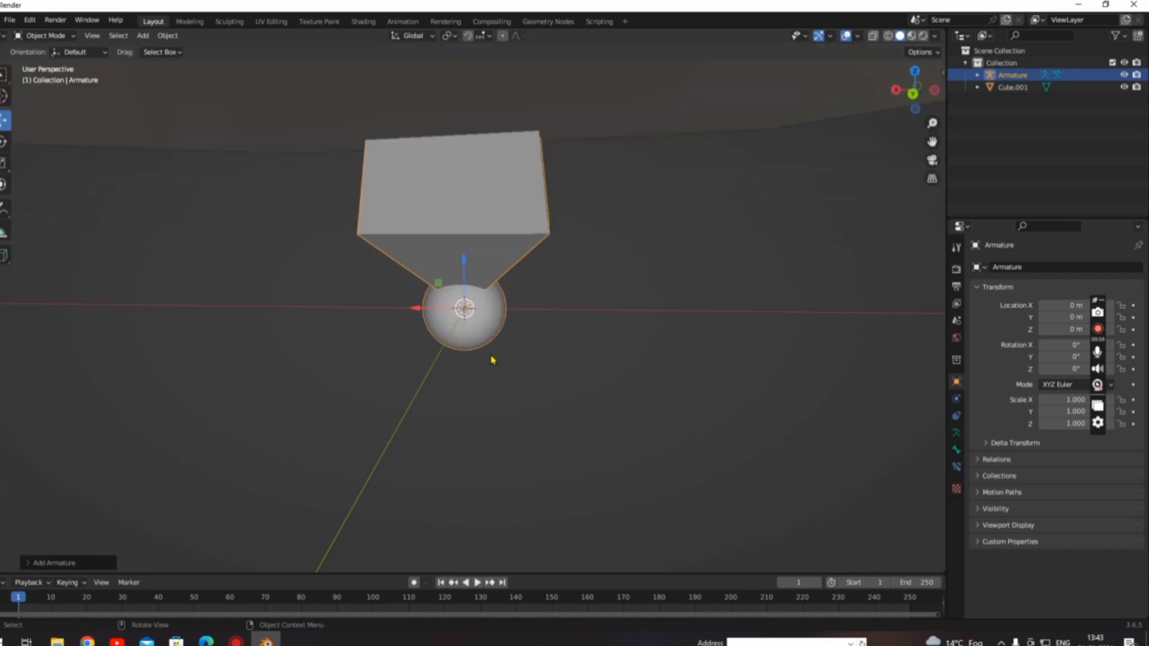
{"action": "scroll", "coordinate": [473, 348], "scroll_direction": "down", "scroll_amount": 3}
{"action": "scroll", "coordinate": [454, 337], "scroll_direction": "down", "scroll_amount": 2}
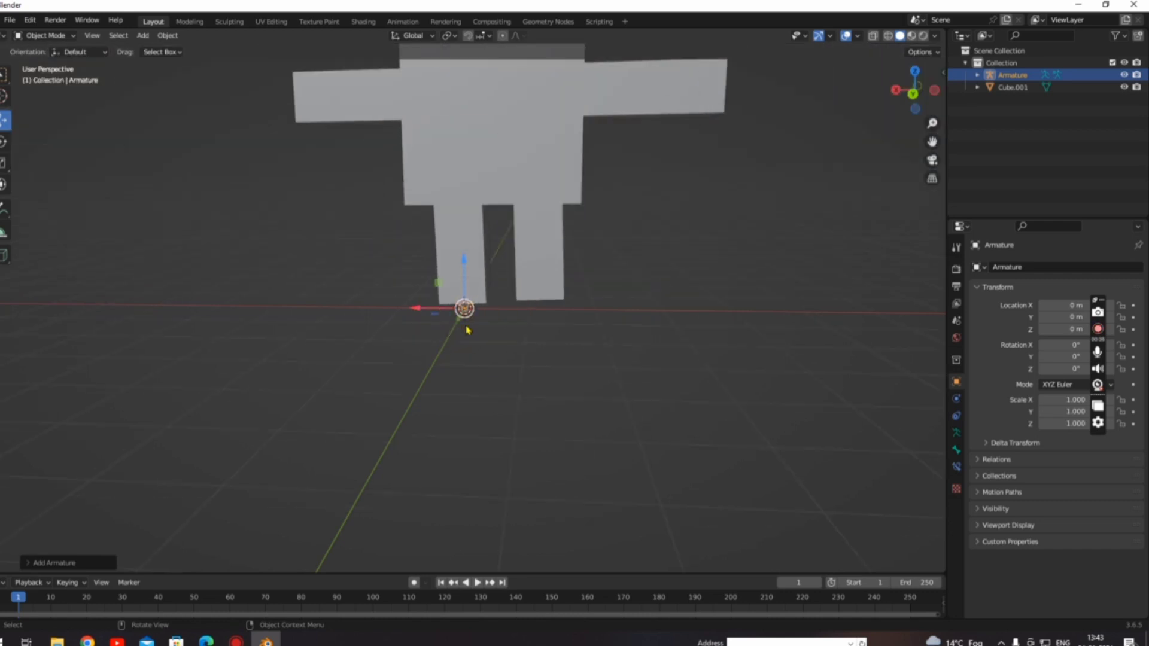
{"action": "key", "text": "g"}
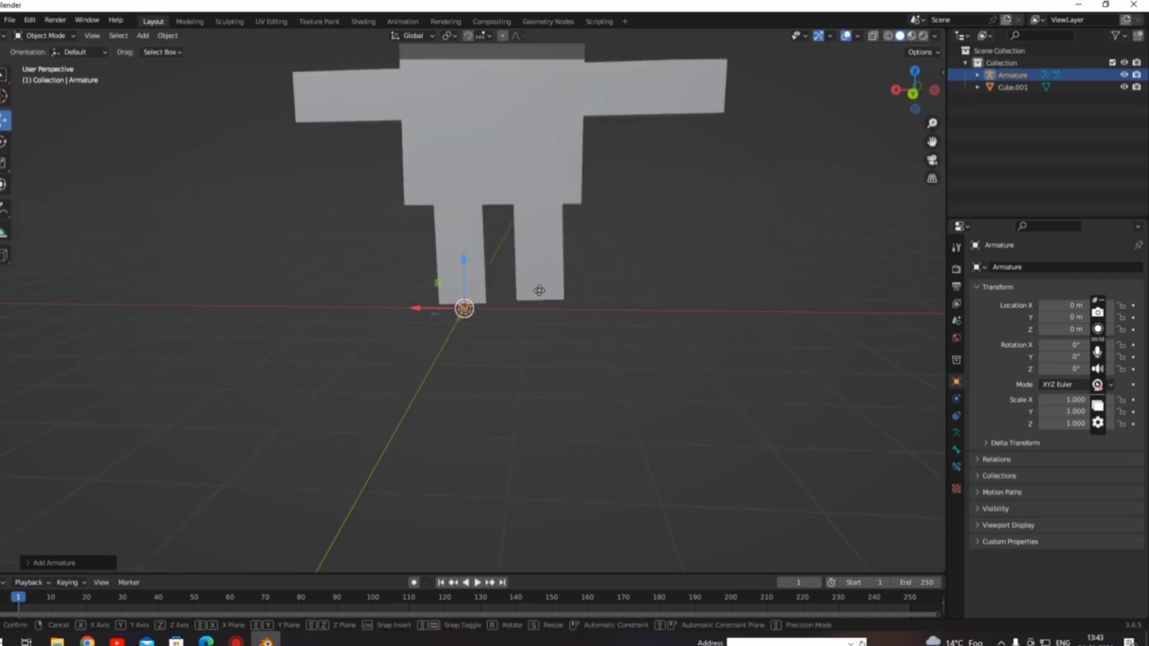
{"action": "left_click", "coordinate": [568, 178]}
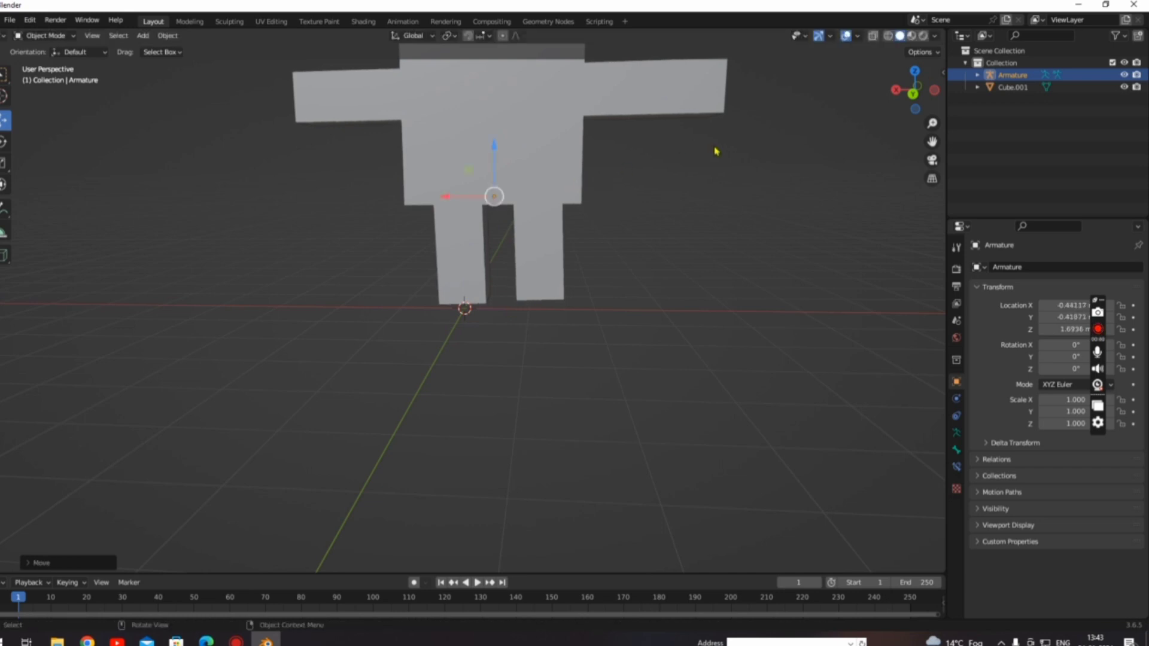
Step: In wireframe Edit Mode, extrude two spine bones upward to the top of the body
{"action": "left_click", "coordinate": [888, 36]}
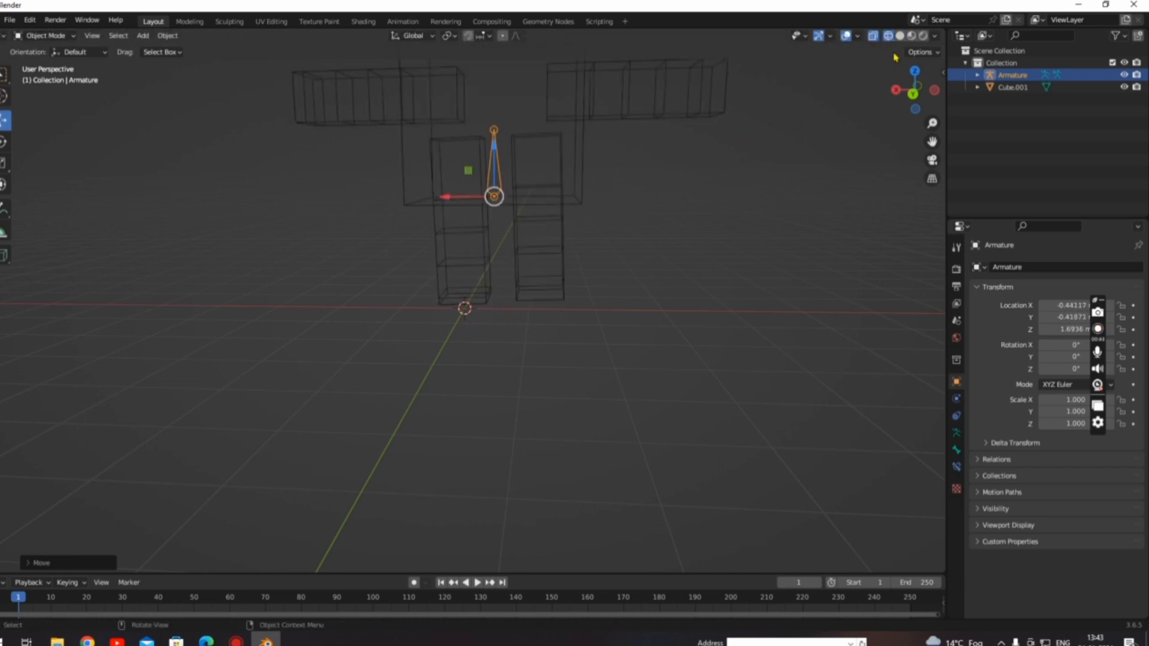
{"action": "key", "text": "Tab"}
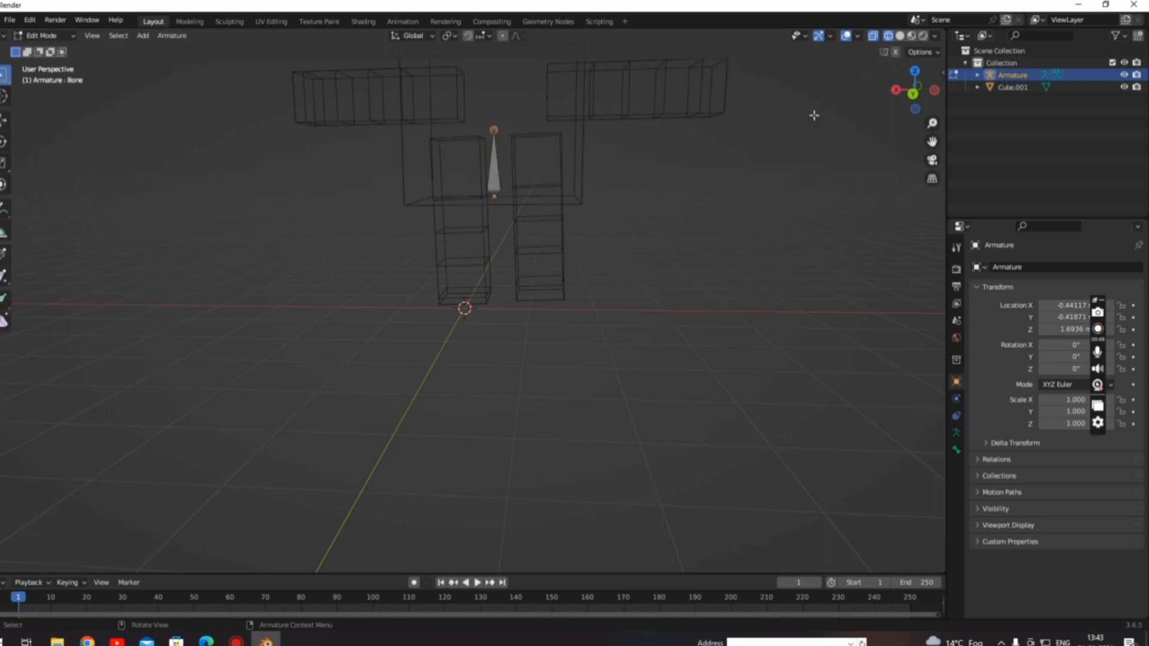
{"action": "key", "text": "ctrl+z"}
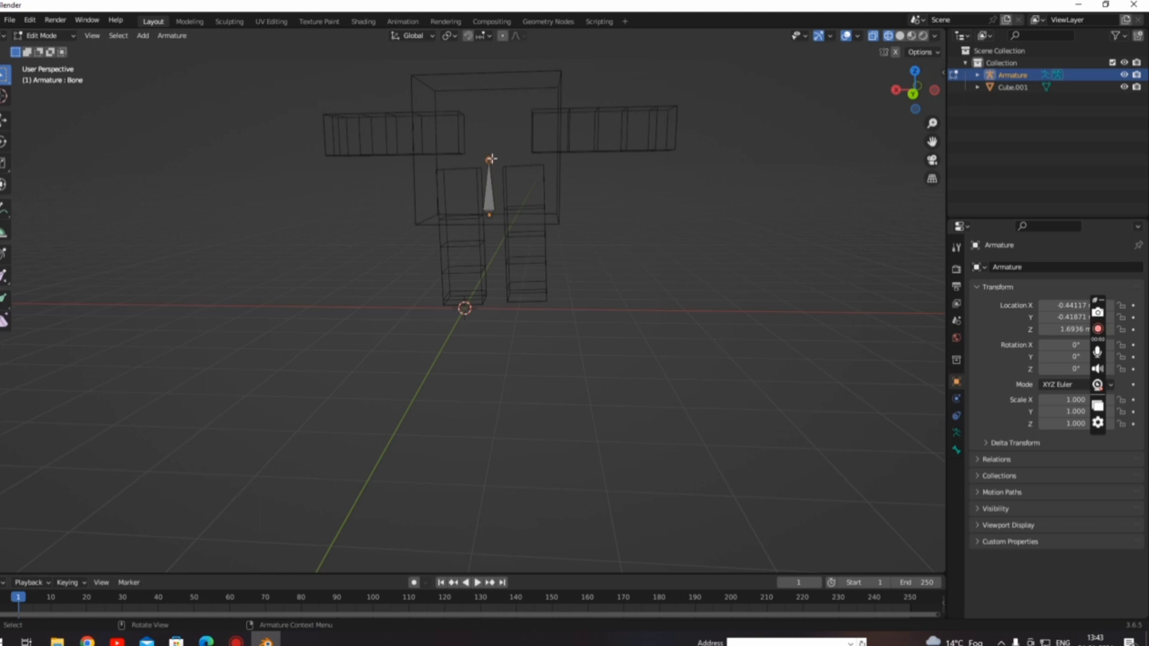
{"action": "key", "text": "e"}
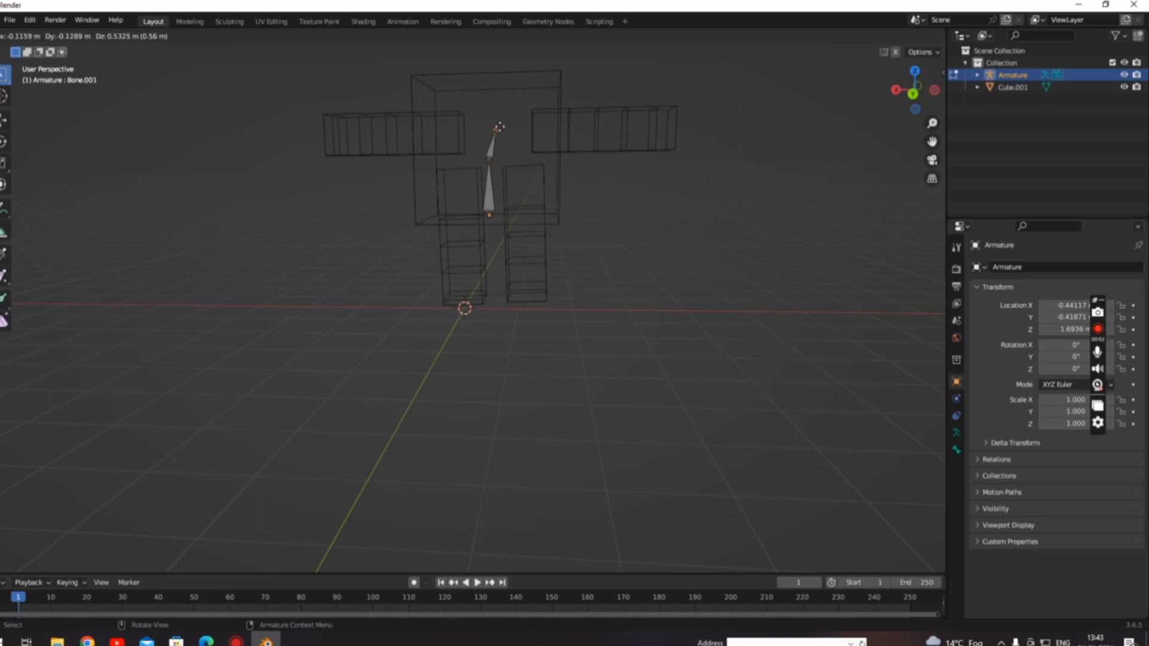
{"action": "left_click", "coordinate": [493, 109]}
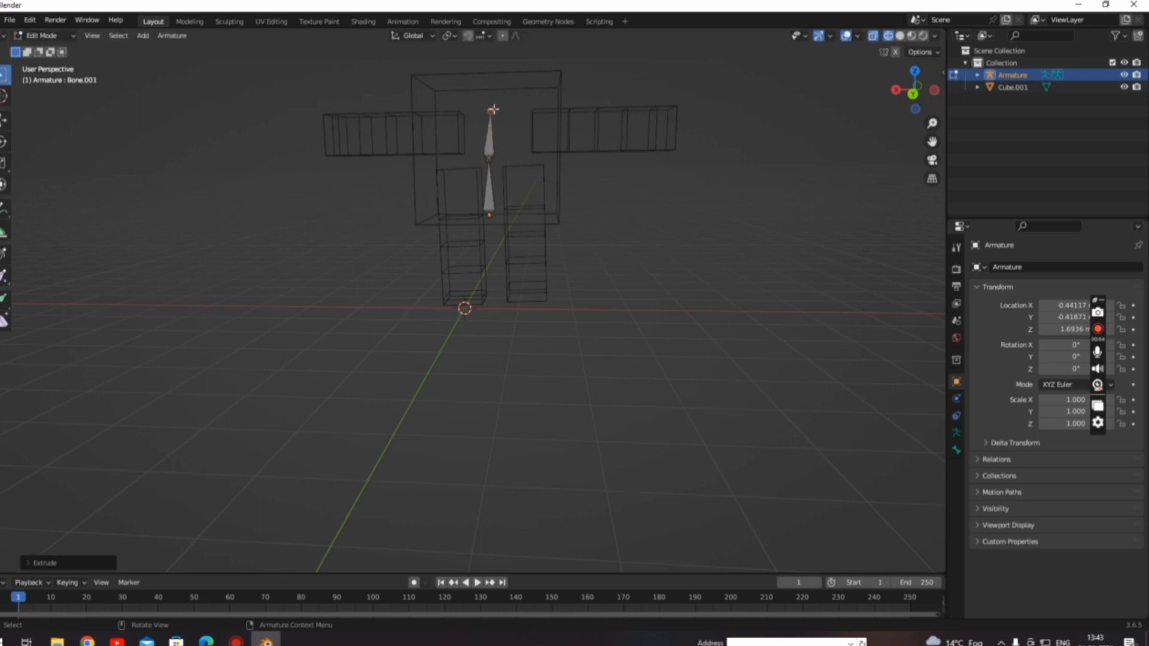
{"action": "key", "text": "e"}
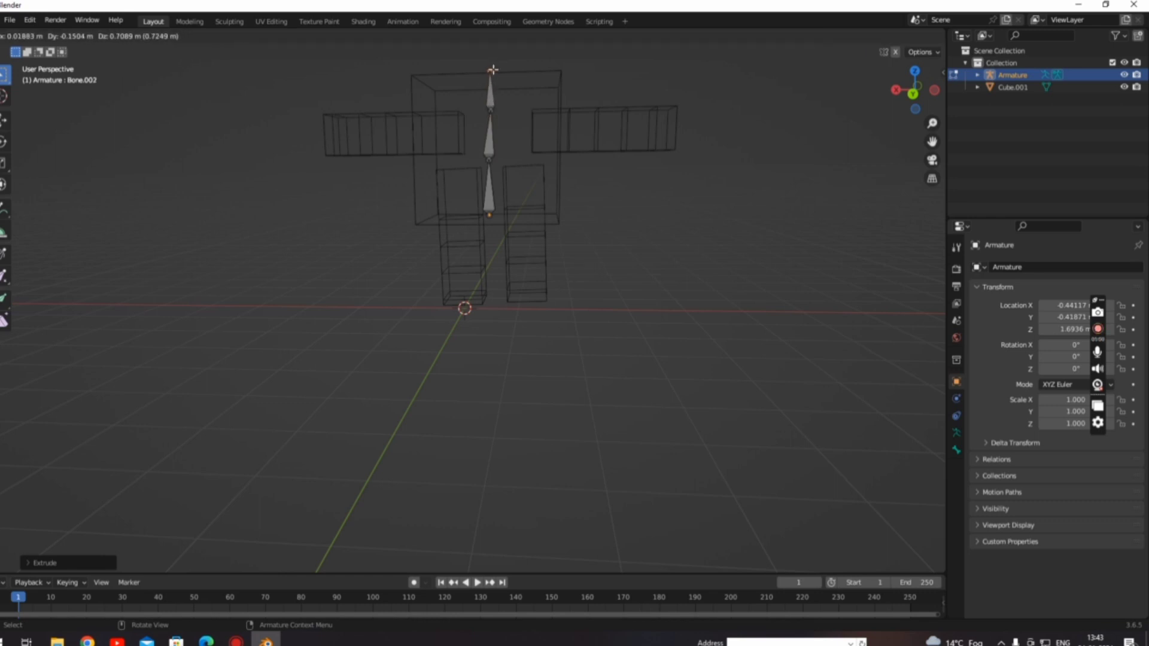
{"action": "left_click", "coordinate": [493, 70]}
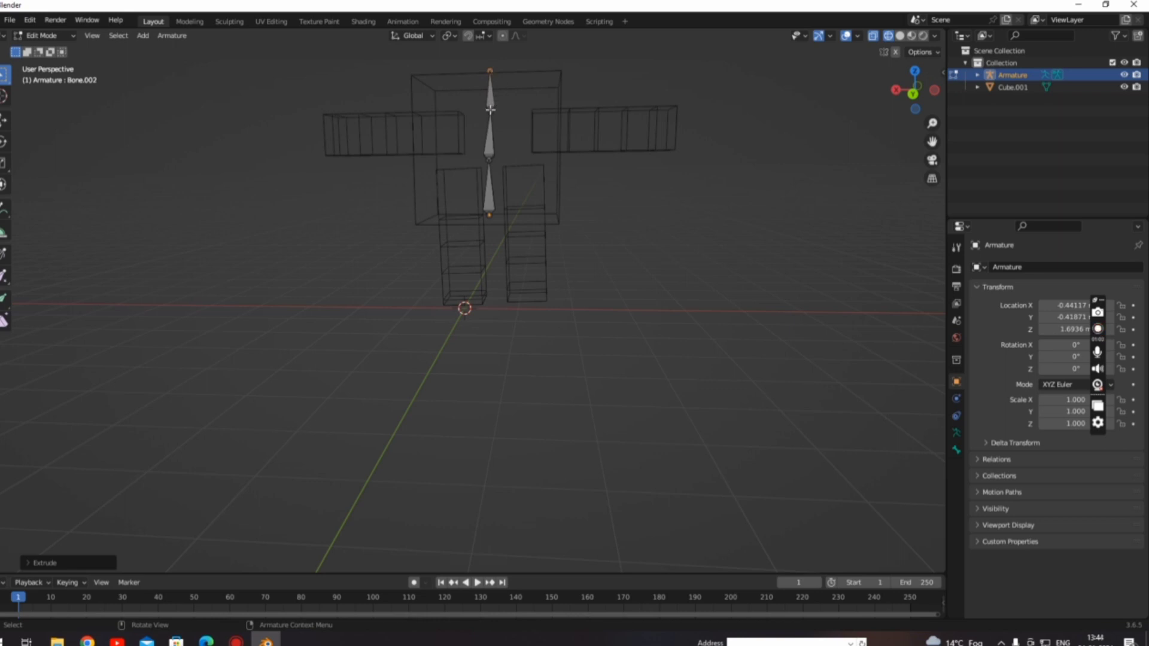
Step: Extrude a shoulder bone and an upper-arm bone from the spine joint toward the right arm
{"action": "left_click", "coordinate": [490, 110]}
{"action": "key", "text": "e"}
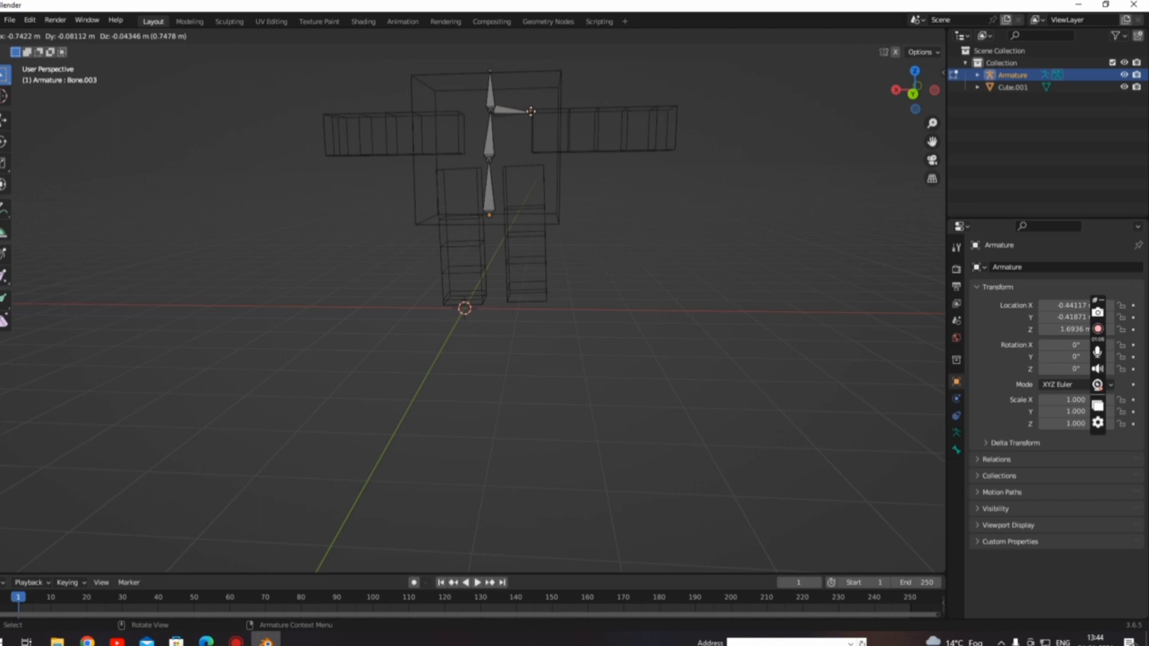
{"action": "left_click", "coordinate": [531, 111]}
{"action": "key", "text": "e"}
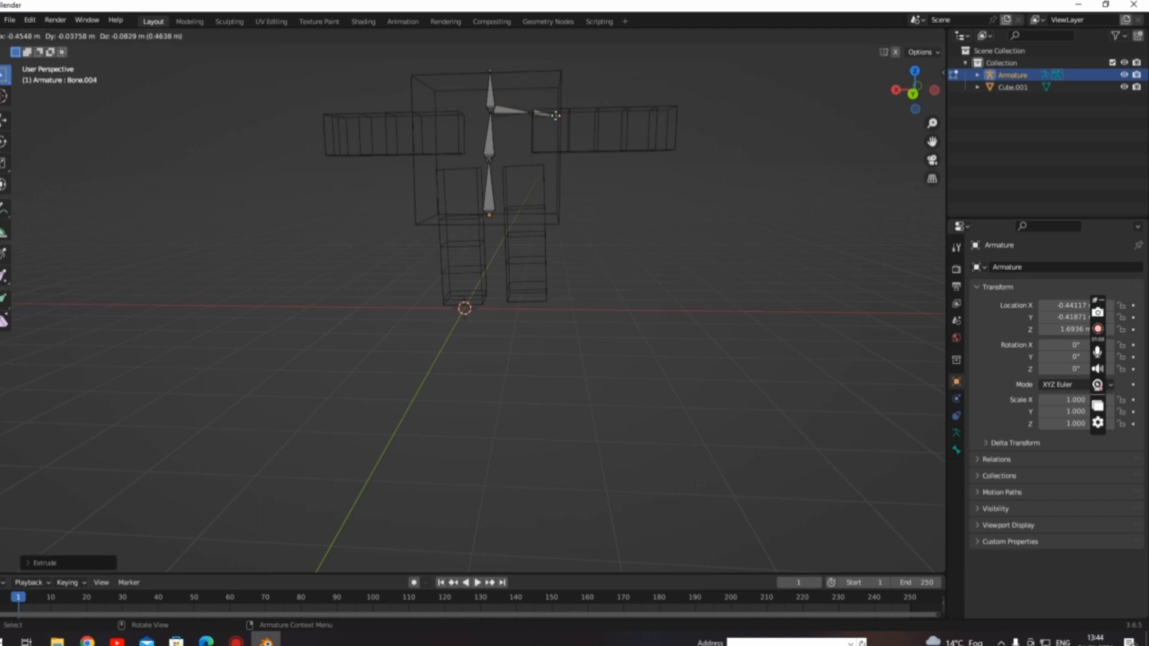
{"action": "left_click", "coordinate": [561, 117]}
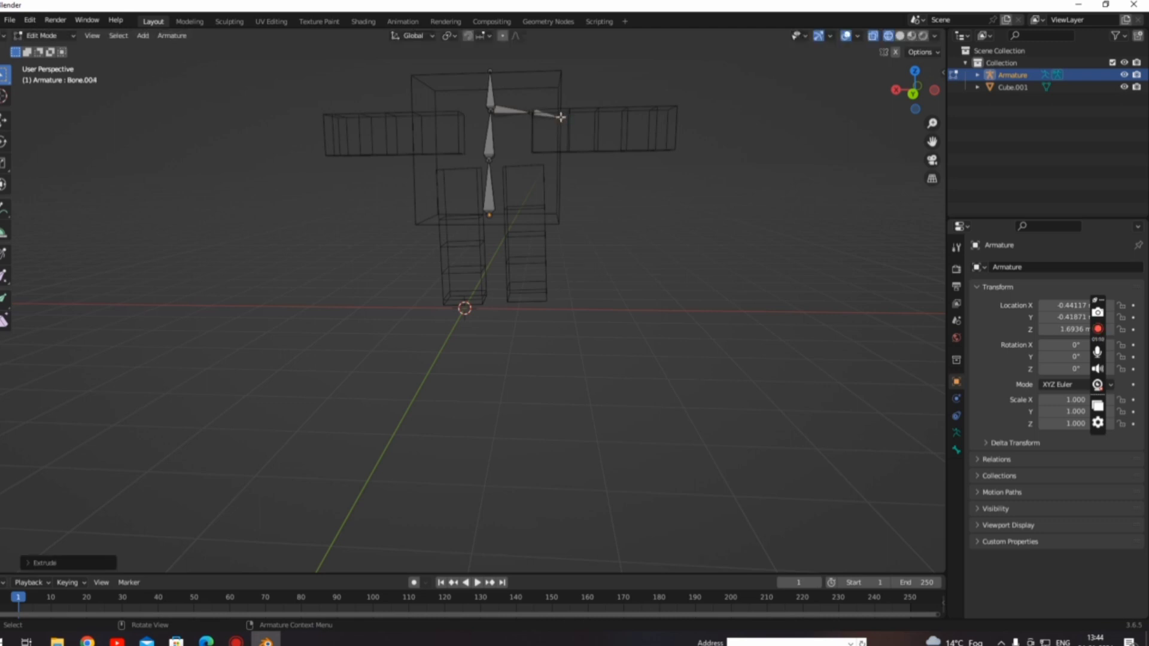
{"action": "right_click", "coordinate": [561, 118]}
{"action": "left_click", "coordinate": [539, 113]}
{"action": "left_click", "coordinate": [506, 110]}
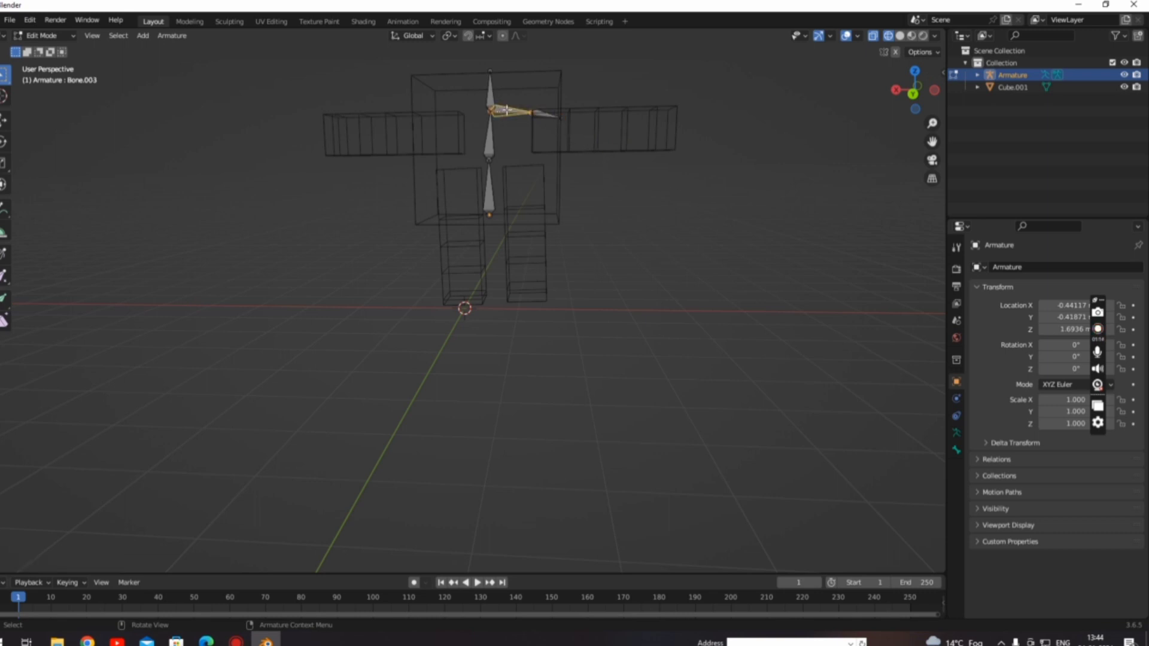
{"action": "key", "text": "b"}
{"action": "key", "text": "Escape"}
Step: Move the shoulder bone and upper-arm tip down into the right arm box
{"action": "left_click", "coordinate": [4, 120]}
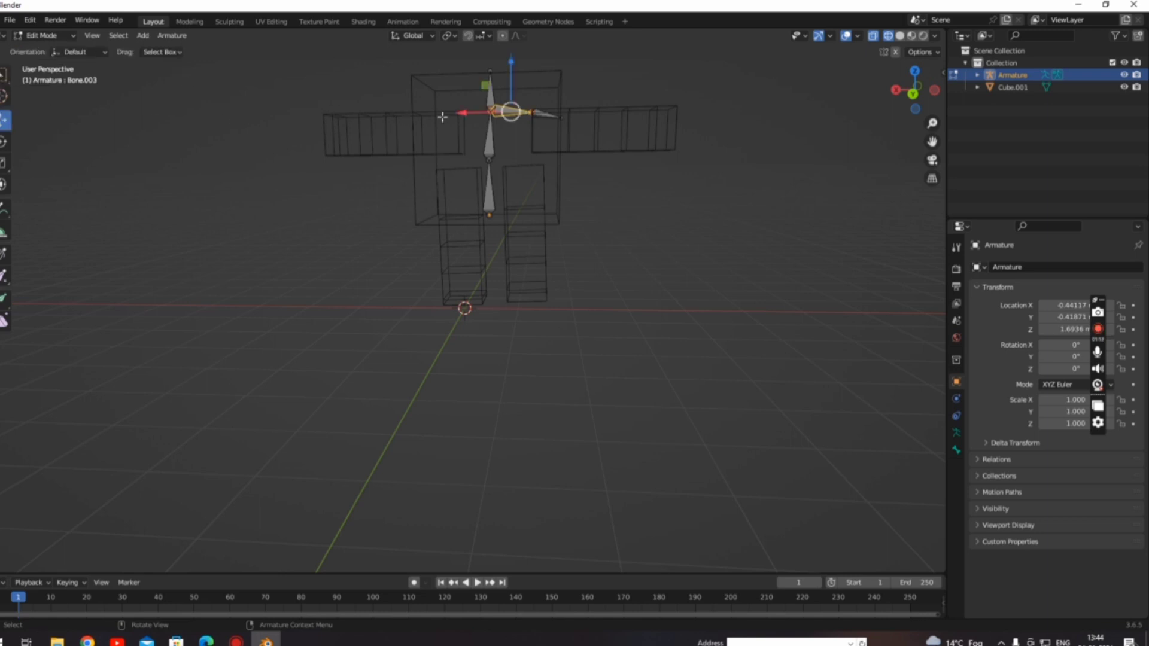
{"action": "left_click_drag", "start_coordinate": [510, 112], "coordinate": [511, 118]}
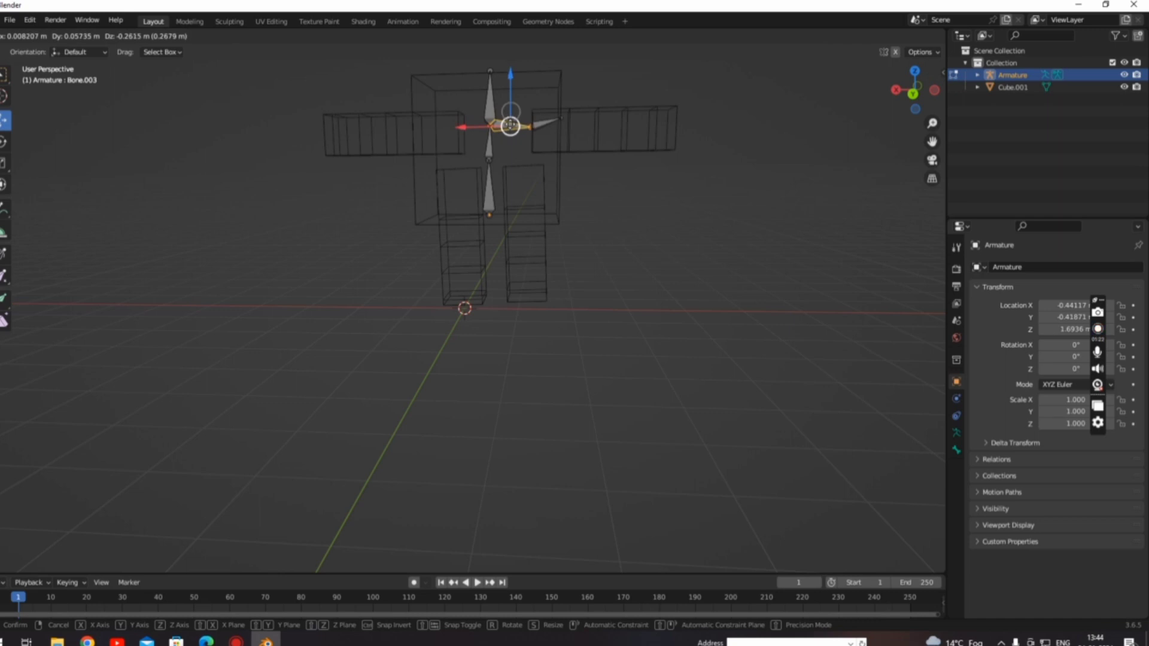
{"action": "left_click_drag", "start_coordinate": [511, 118], "coordinate": [512, 125]}
{"action": "left_click", "coordinate": [540, 125]}
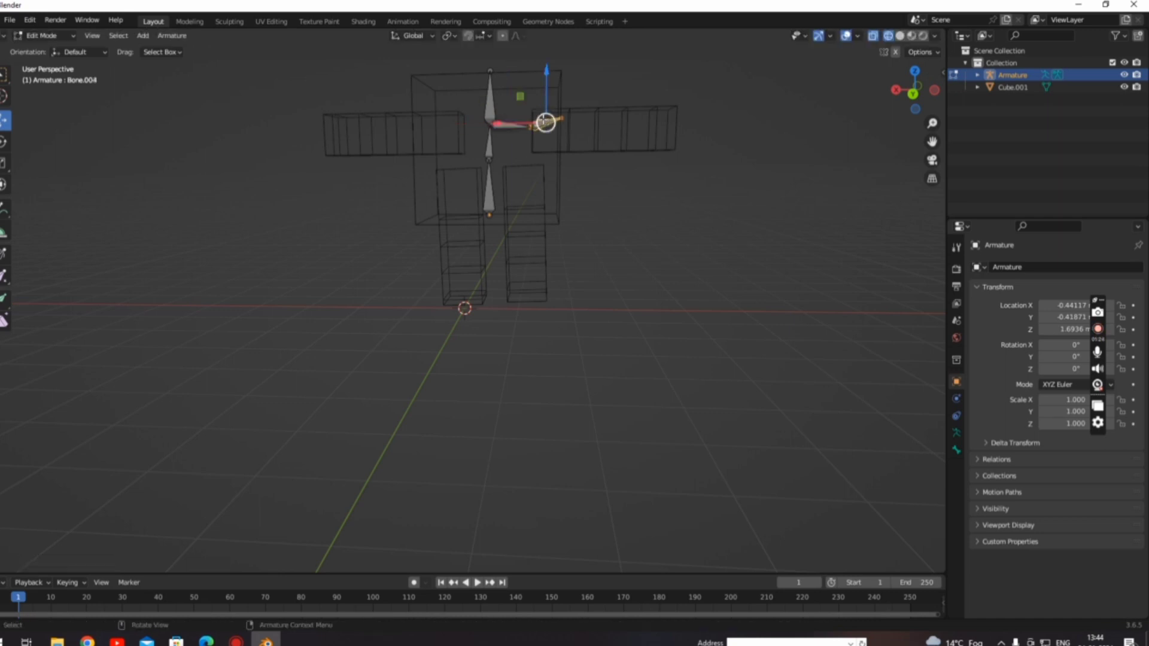
{"action": "mouse_move", "coordinate": [546, 123]}
{"action": "left_mouse_down"}
{"action": "mouse_move", "coordinate": [564, 118]}
{"action": "mouse_move", "coordinate": [558, 128]}
{"action": "left_mouse_up"}
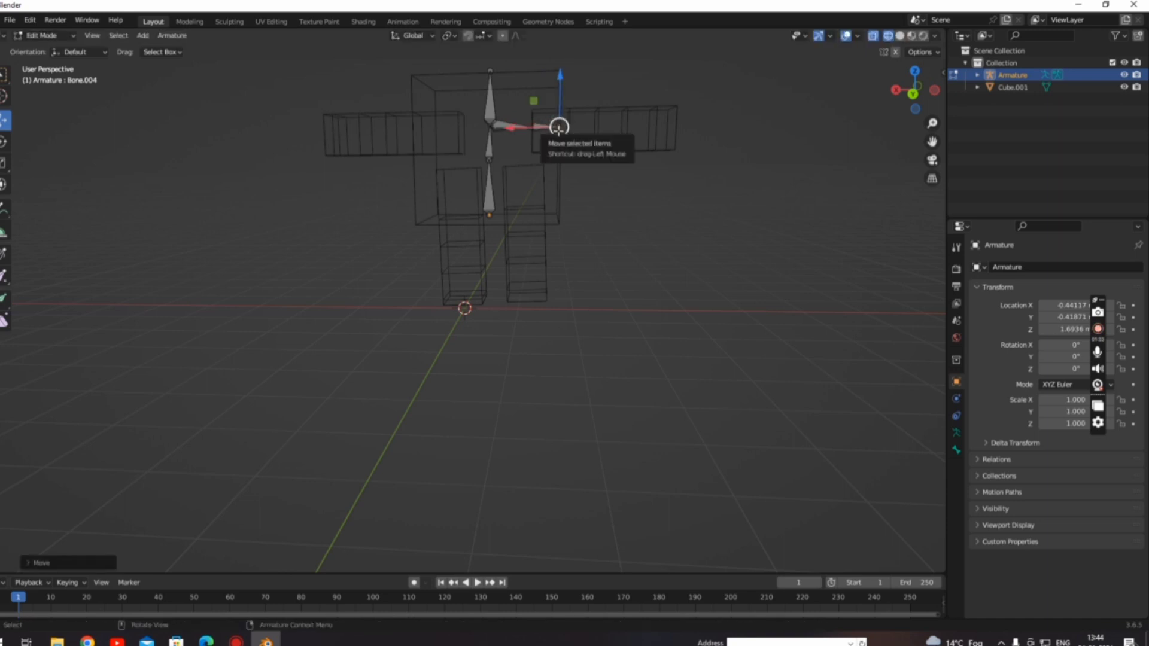
Step: Extrude two more bones along the right arm, ending at the arm's tip
{"action": "key", "text": "e"}
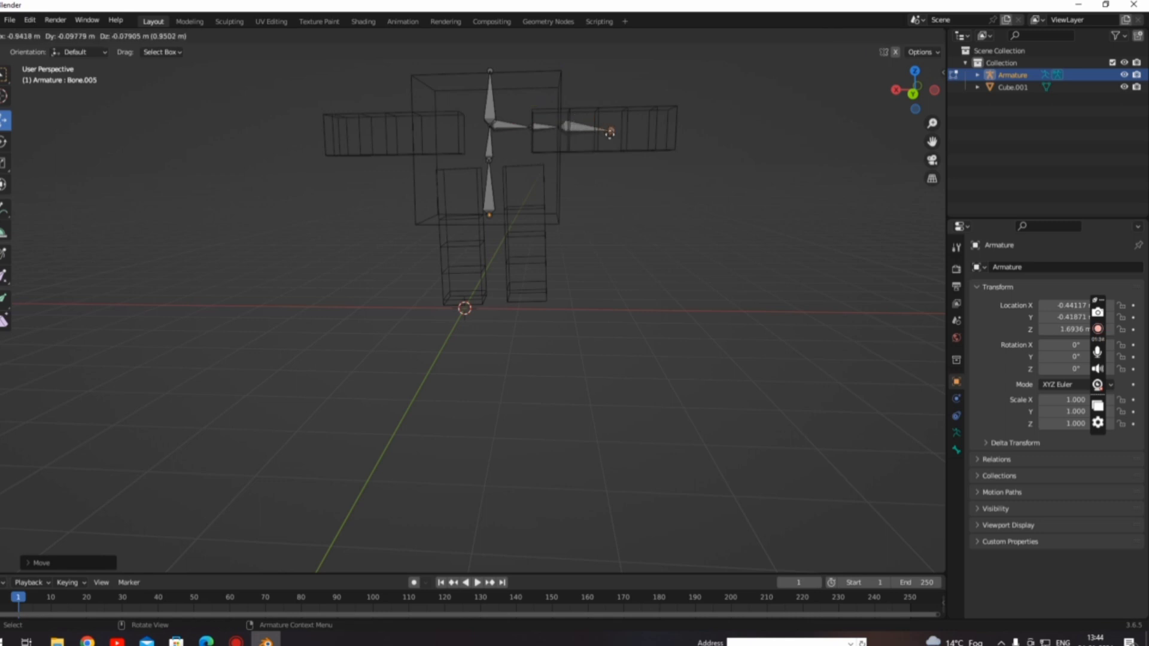
{"action": "left_click", "coordinate": [609, 133]}
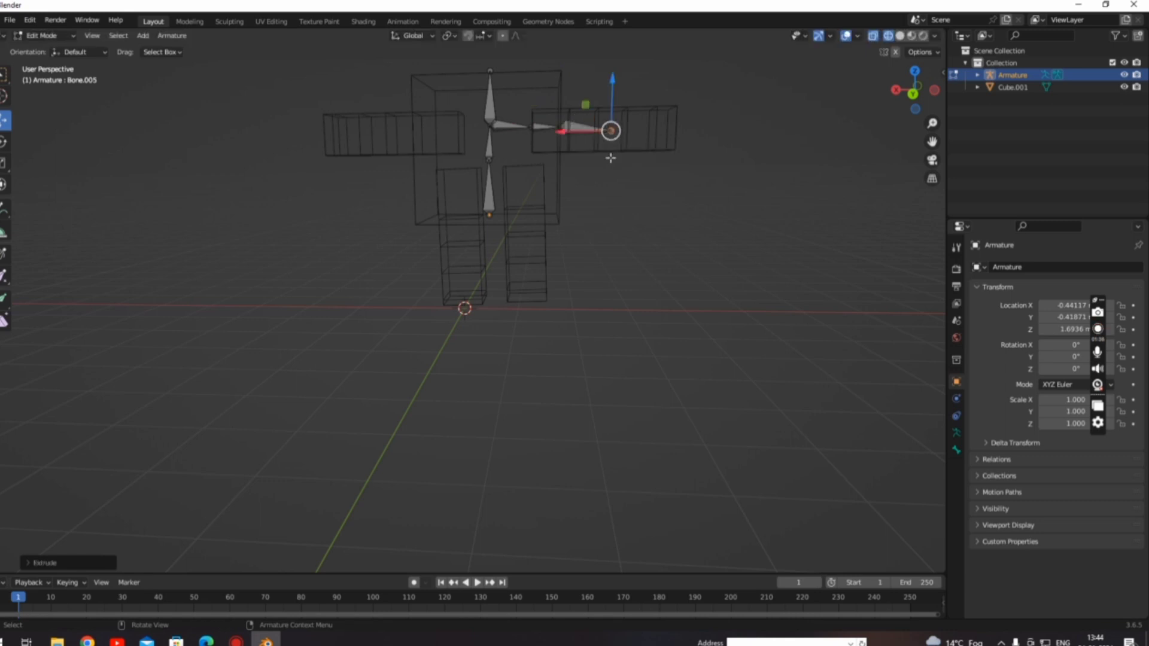
{"action": "left_click", "coordinate": [610, 152]}
{"action": "key", "text": "e"}
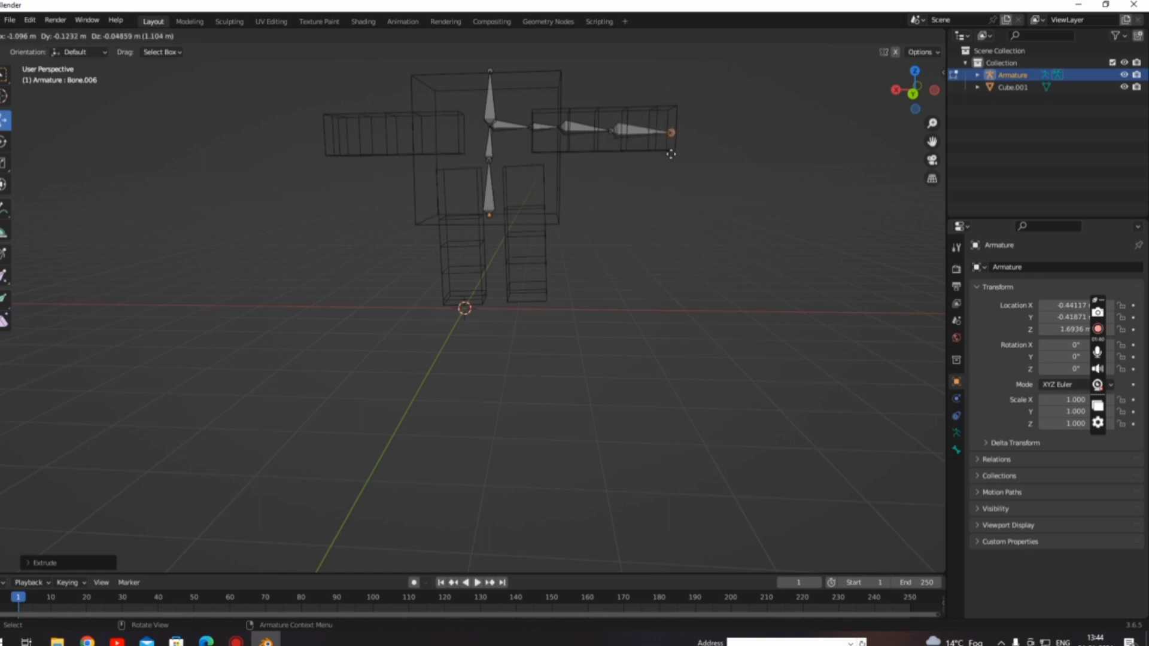
{"action": "left_click", "coordinate": [671, 155]}
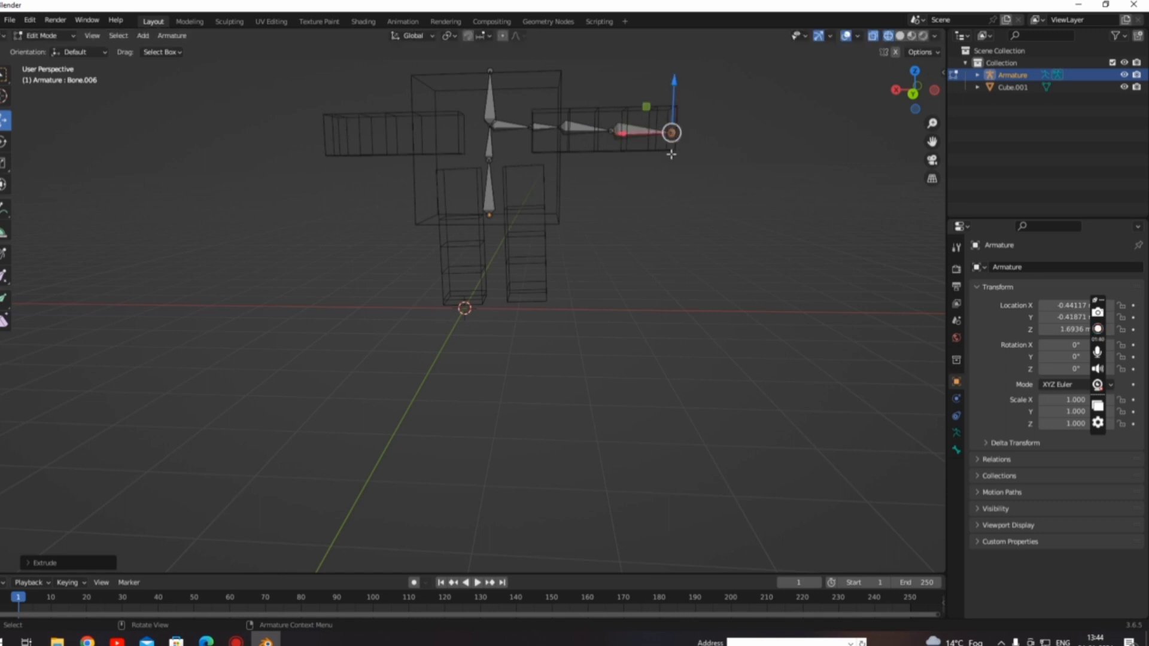
{"action": "left_click", "coordinate": [492, 126]}
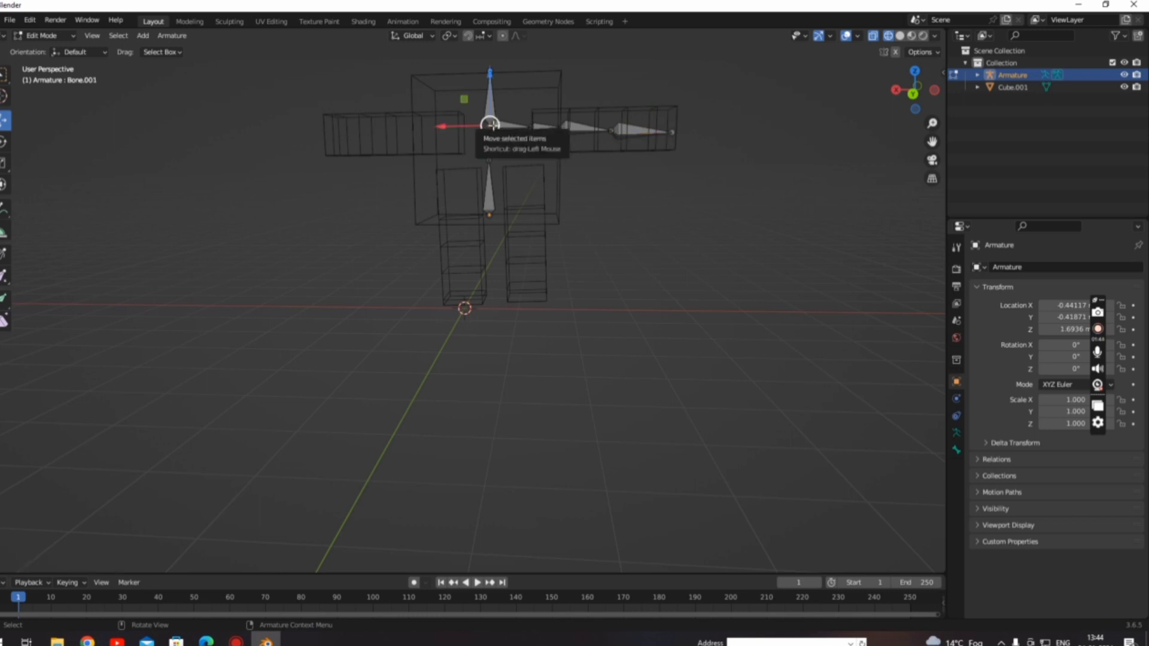
Step: Extrude four bones from the spine top leftward through the left arm to its end
{"action": "key", "text": "e"}
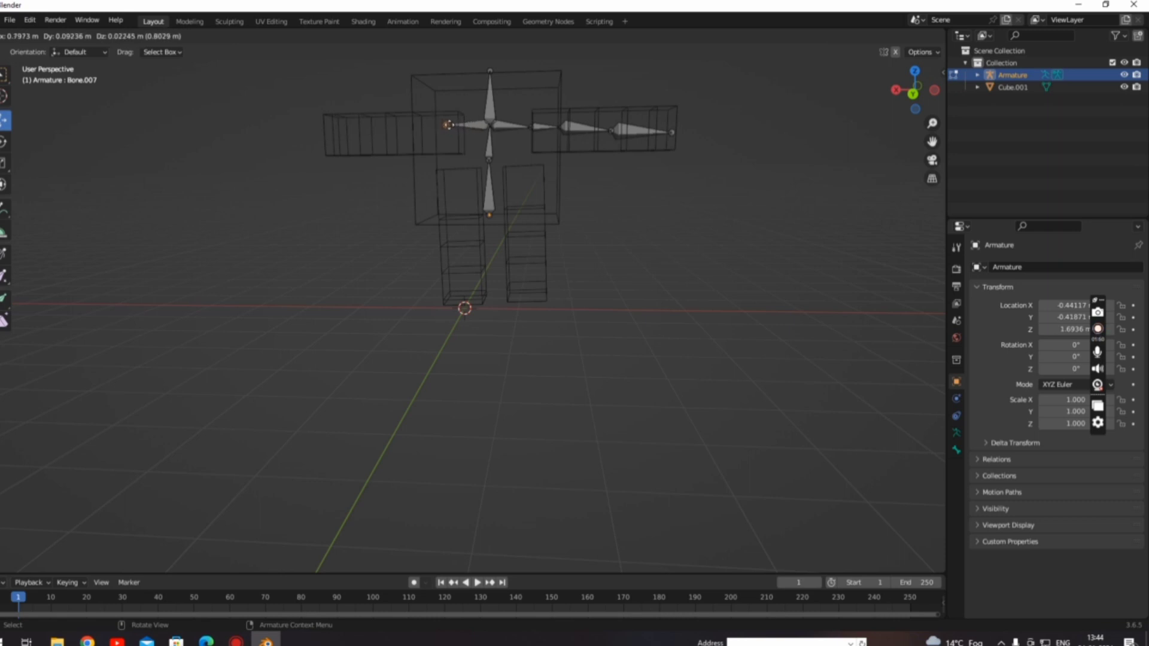
{"action": "left_click", "coordinate": [447, 125]}
{"action": "key", "text": "e"}
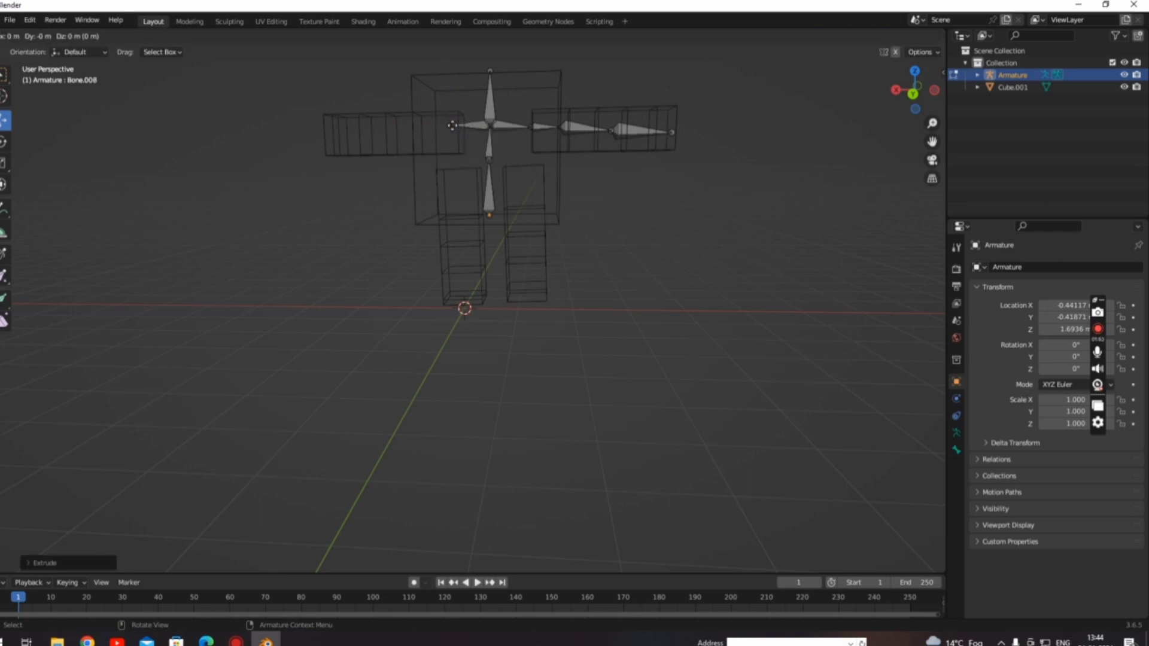
{"action": "left_click", "coordinate": [415, 126]}
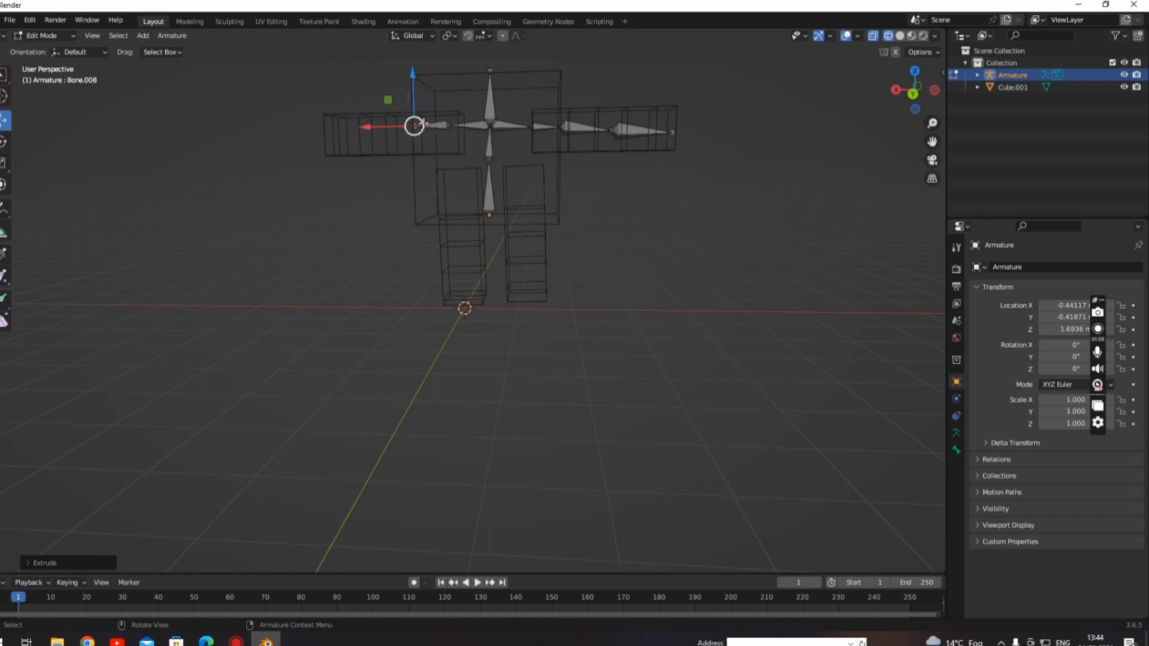
{"action": "key", "text": "e"}
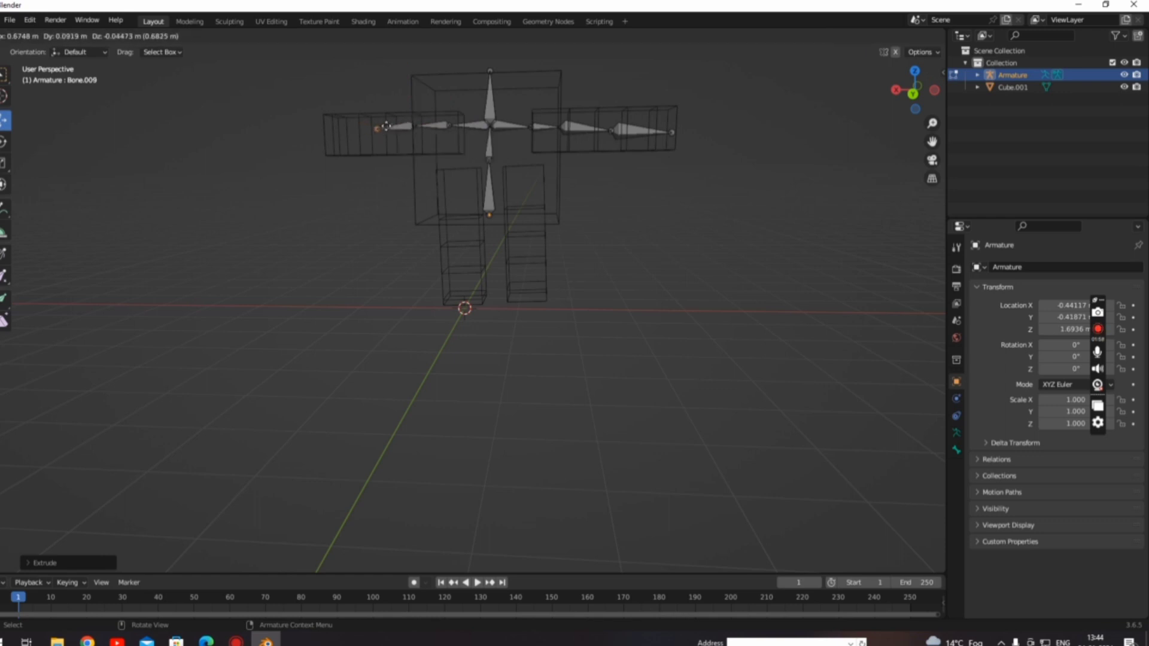
{"action": "left_click", "coordinate": [386, 126]}
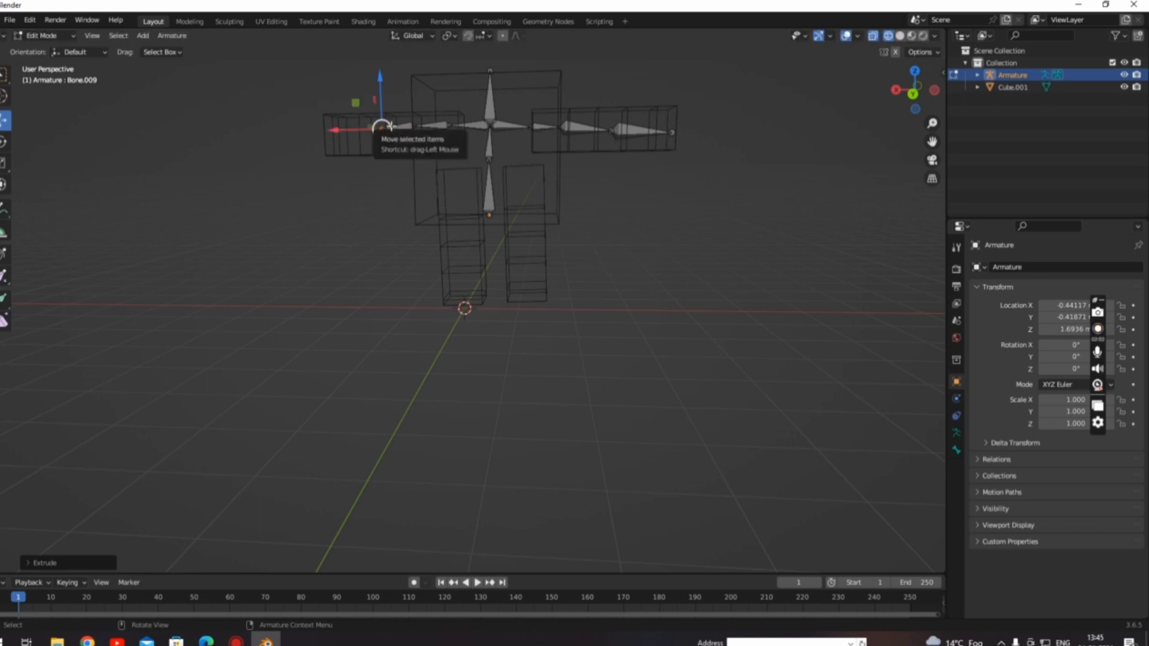
{"action": "key", "text": "e"}
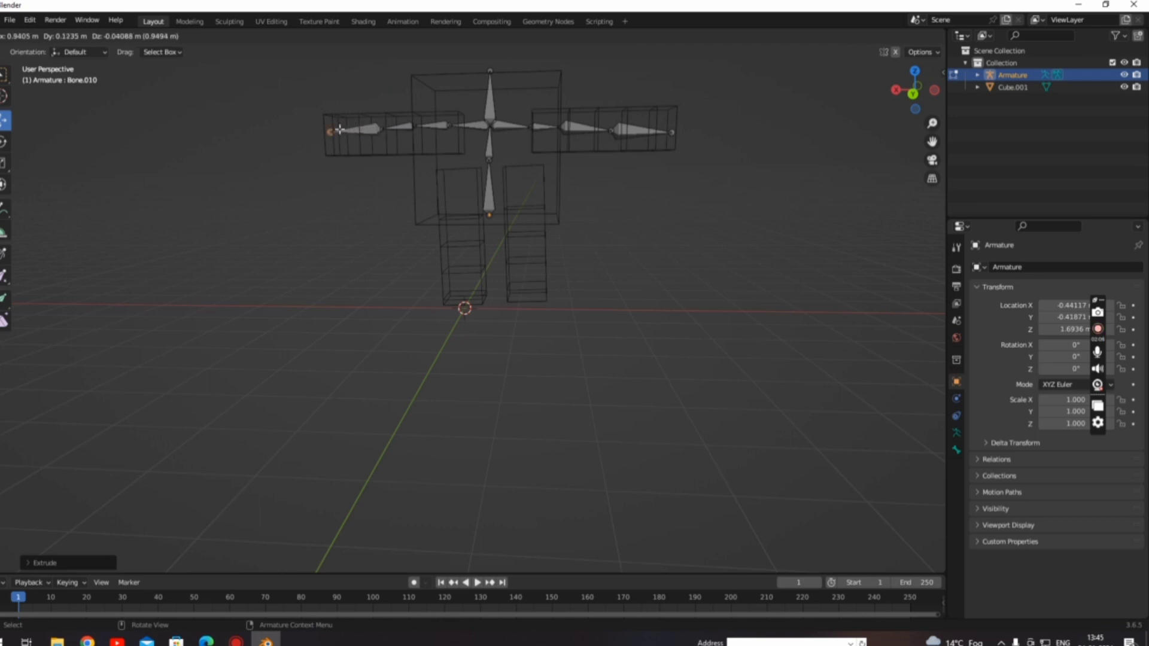
{"action": "left_click", "coordinate": [340, 129]}
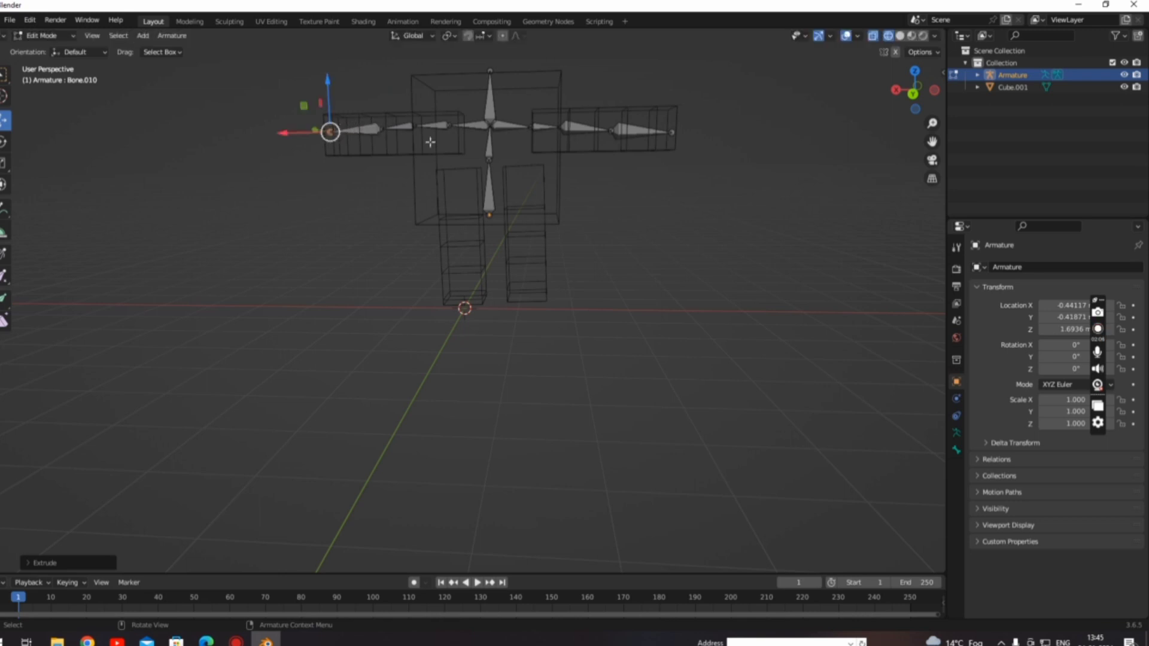
Step: Extend the spine downward and extrude left and right hip bones from its base
{"action": "left_click", "coordinate": [486, 212]}
{"action": "key", "text": "e"}
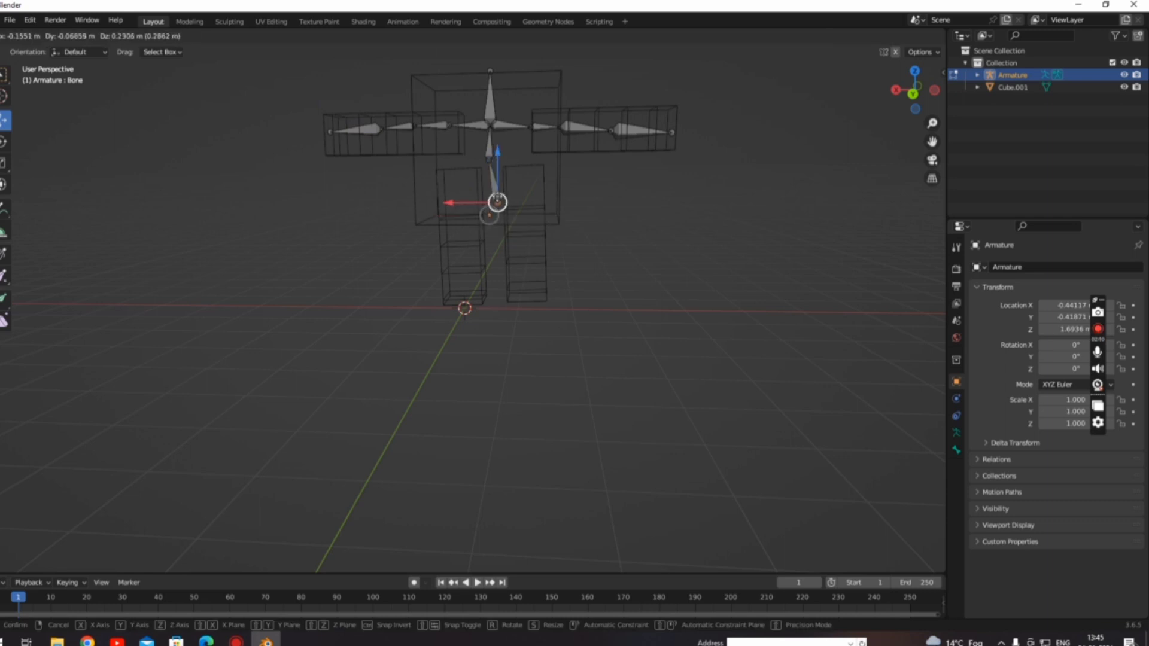
{"action": "left_click", "coordinate": [493, 202]}
{"action": "right_click", "coordinate": [492, 198]}
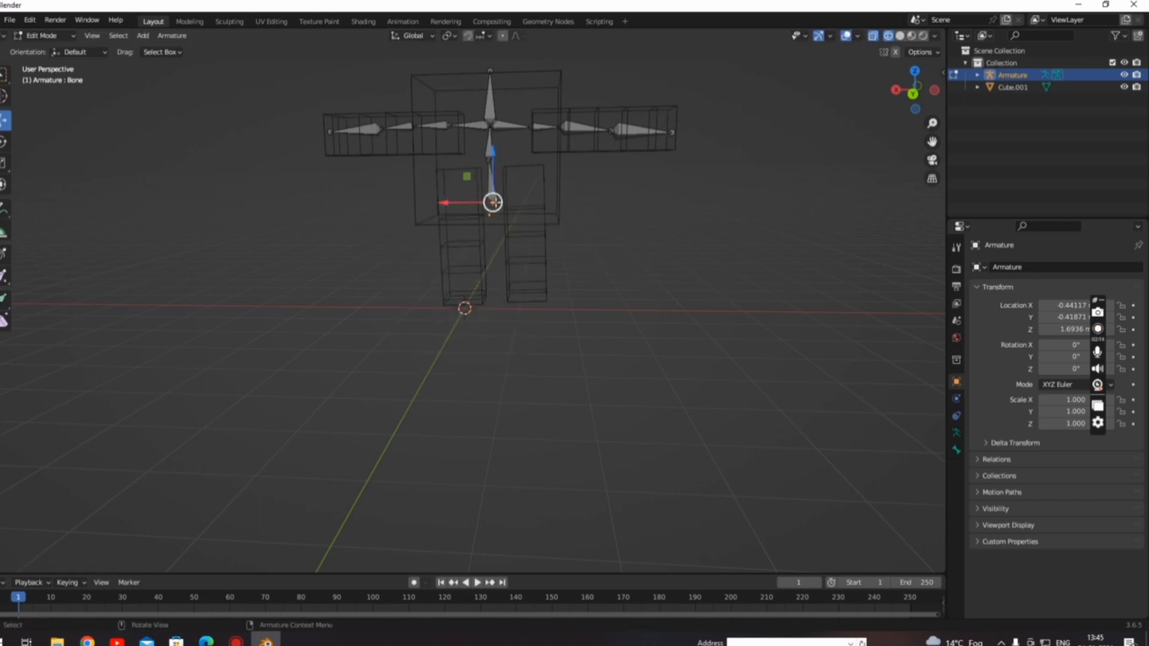
{"action": "left_click_drag", "start_coordinate": [493, 202], "coordinate": [490, 198]}
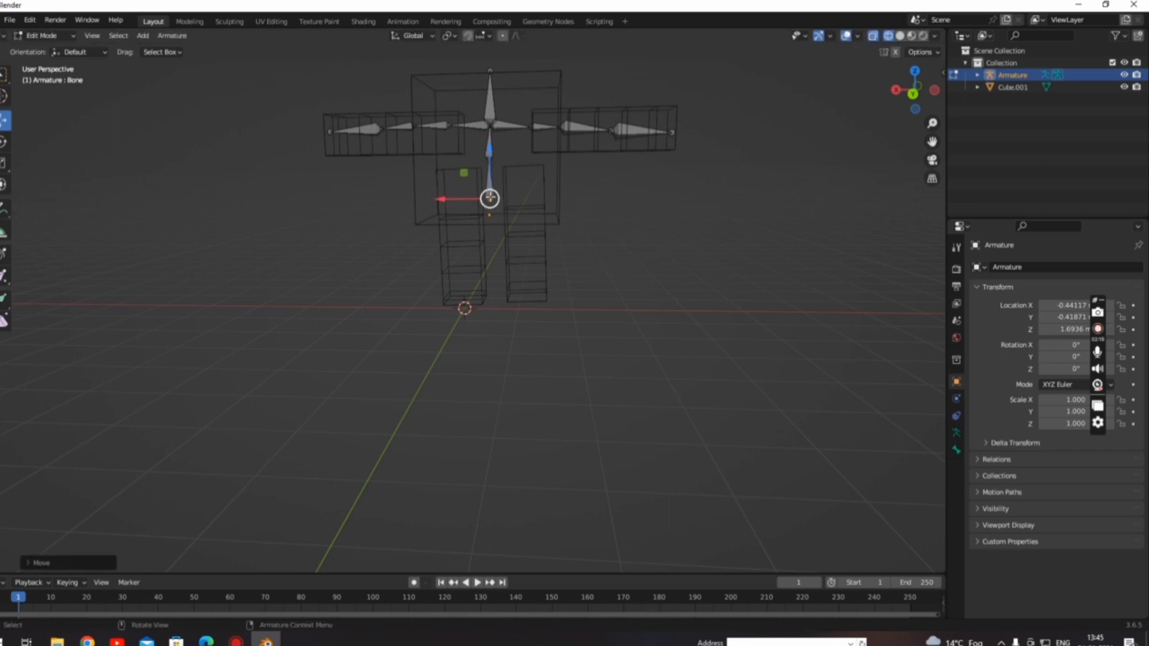
{"action": "key", "text": "e"}
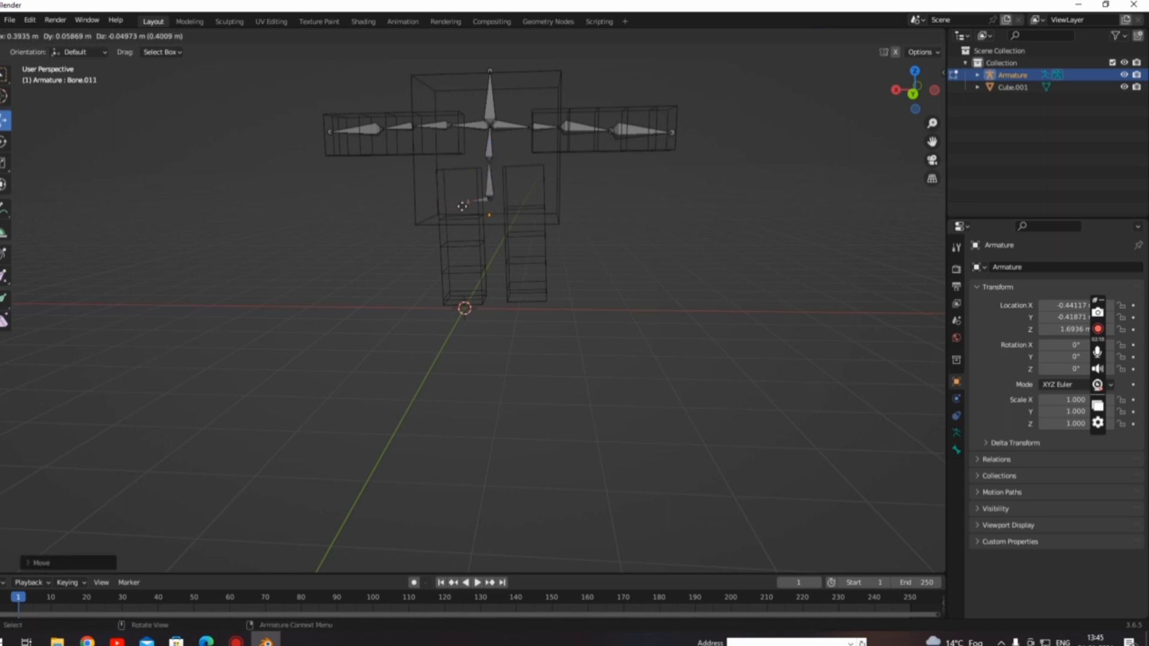
{"action": "left_click", "coordinate": [450, 203]}
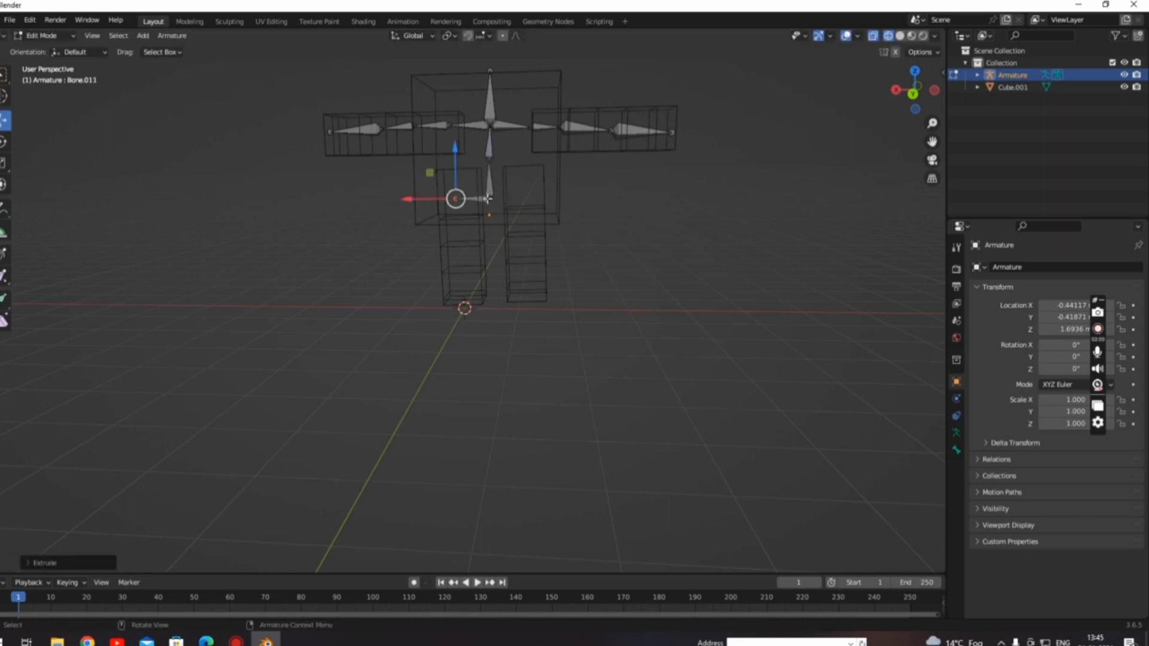
{"action": "key", "text": "e"}
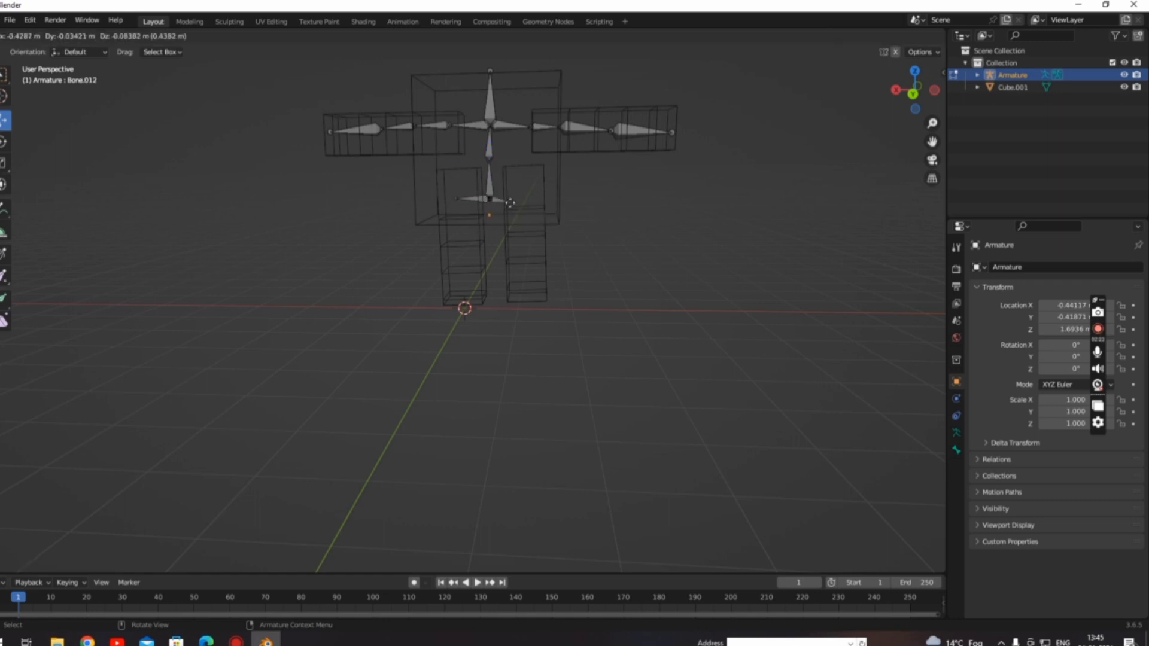
{"action": "left_click", "coordinate": [523, 196]}
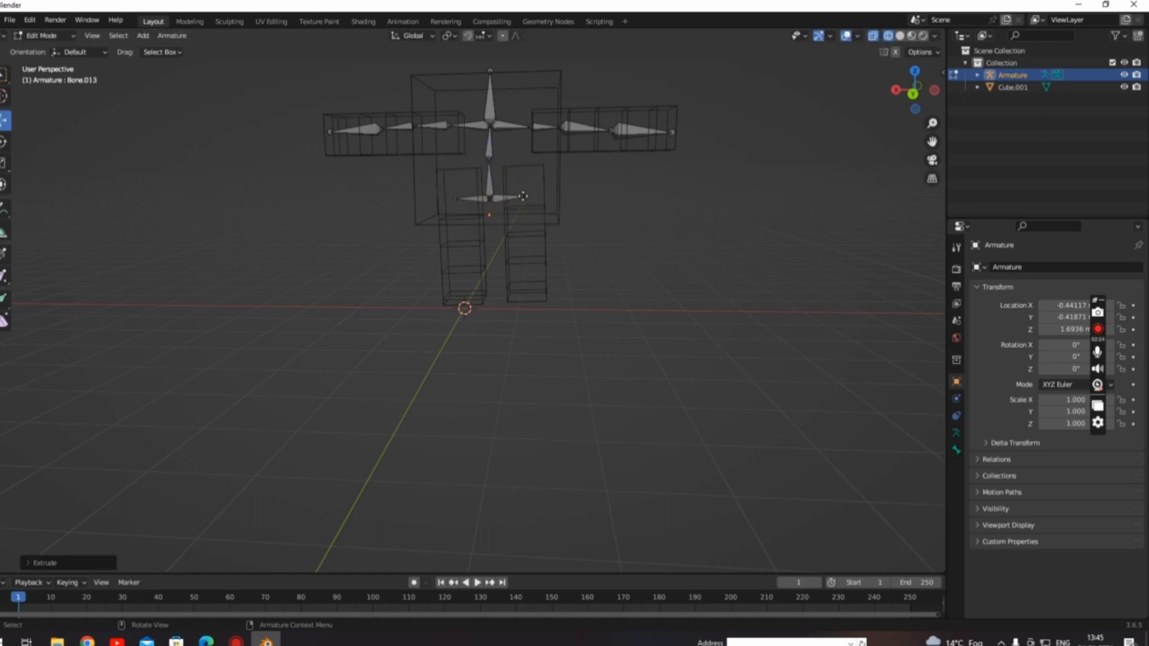
Step: Extrude thigh and lower-leg bones down both legs to the feet
{"action": "key", "text": "e"}
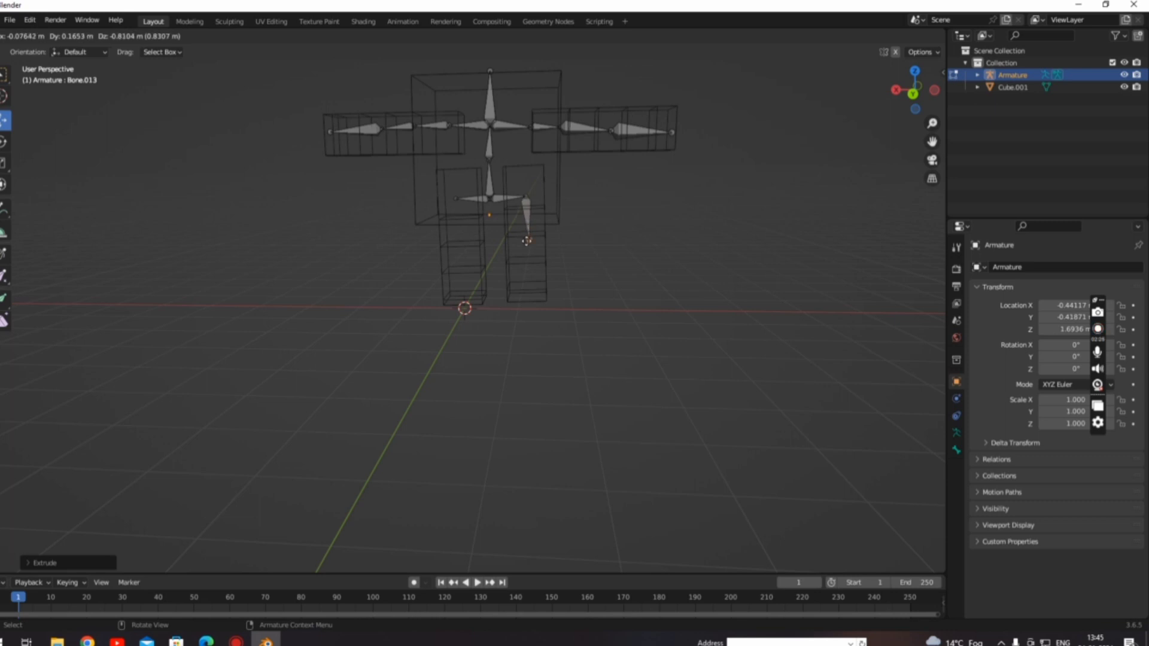
{"action": "left_click", "coordinate": [529, 249]}
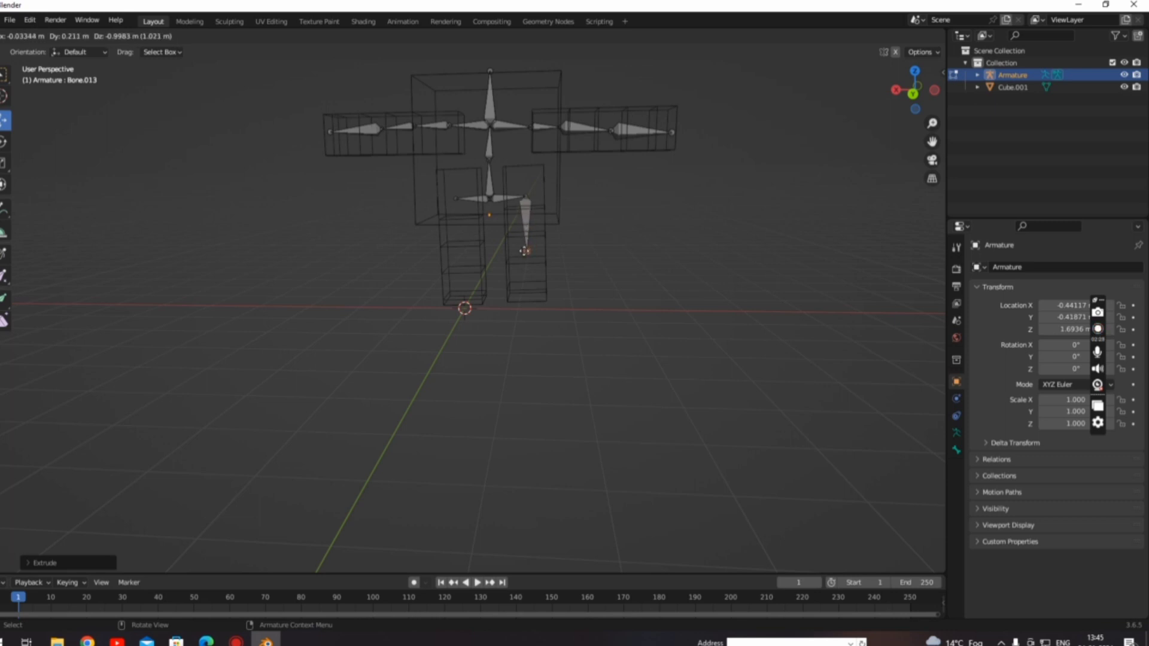
{"action": "key", "text": "e"}
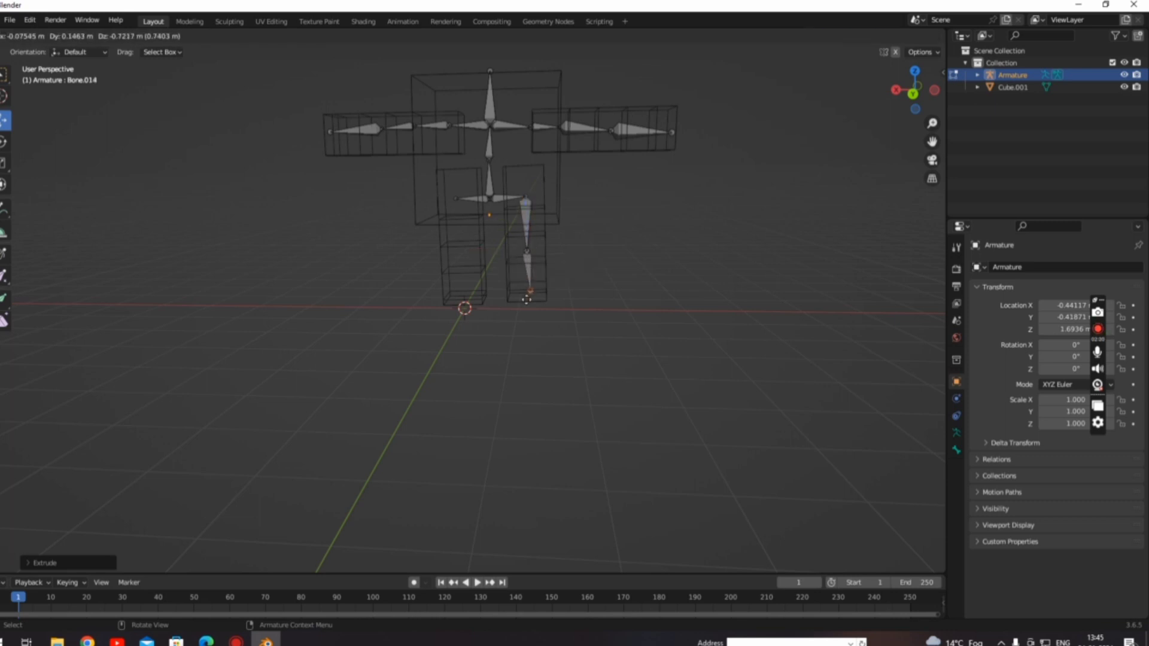
{"action": "left_click", "coordinate": [528, 296]}
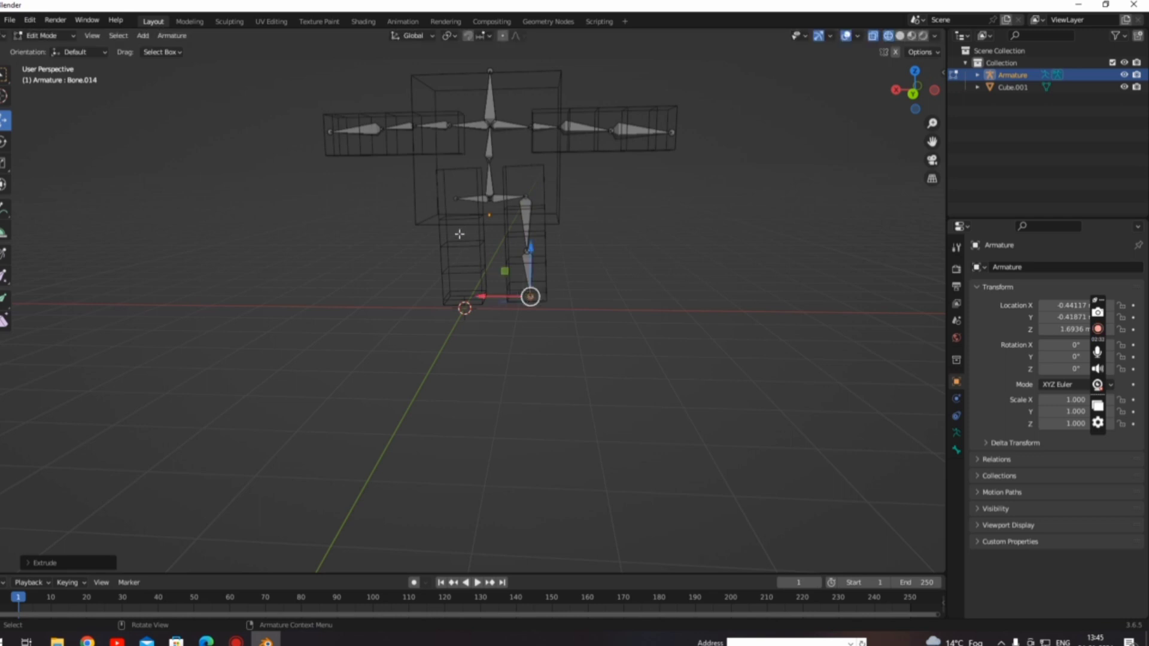
{"action": "left_click", "coordinate": [456, 199]}
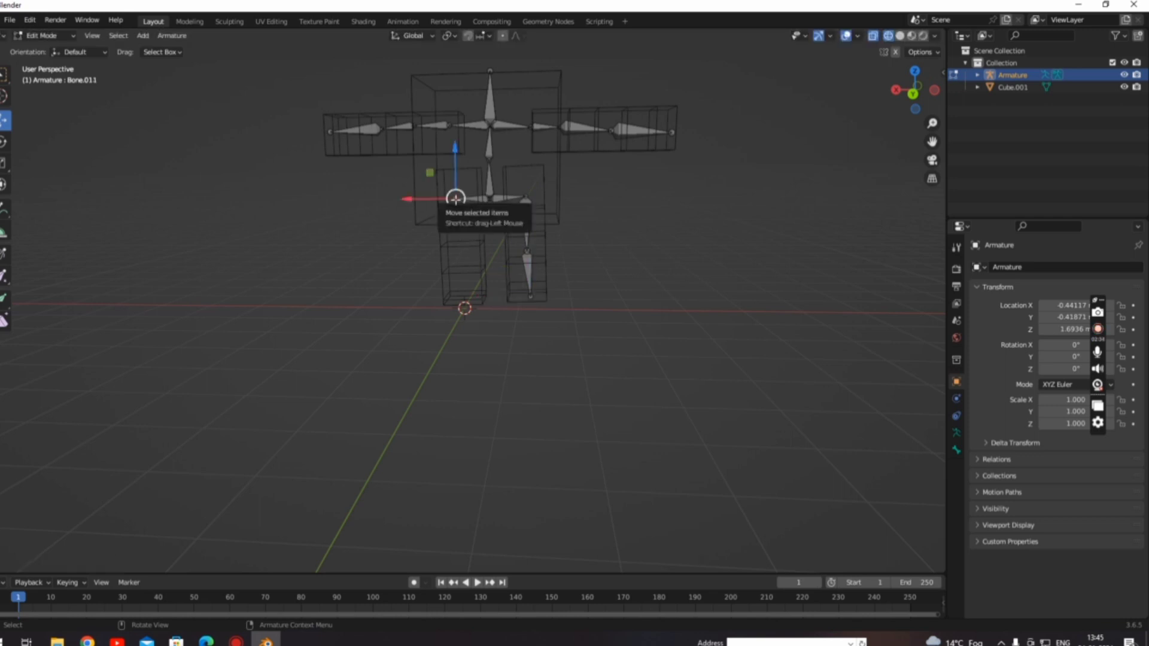
{"action": "key", "text": "e"}
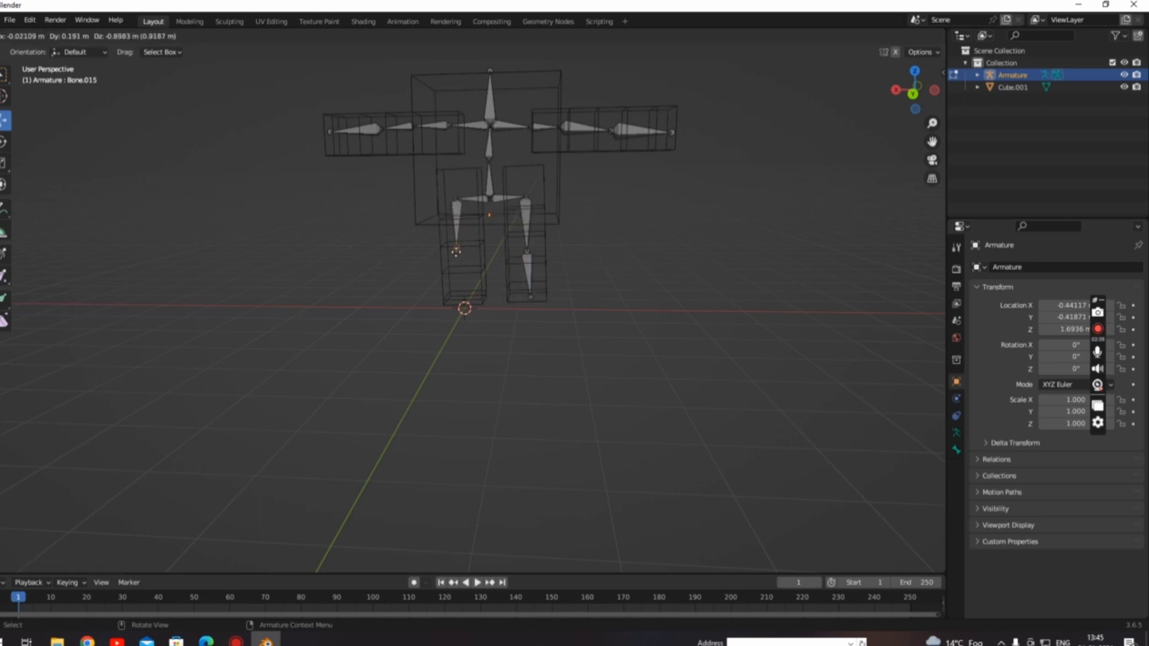
{"action": "left_click", "coordinate": [456, 258]}
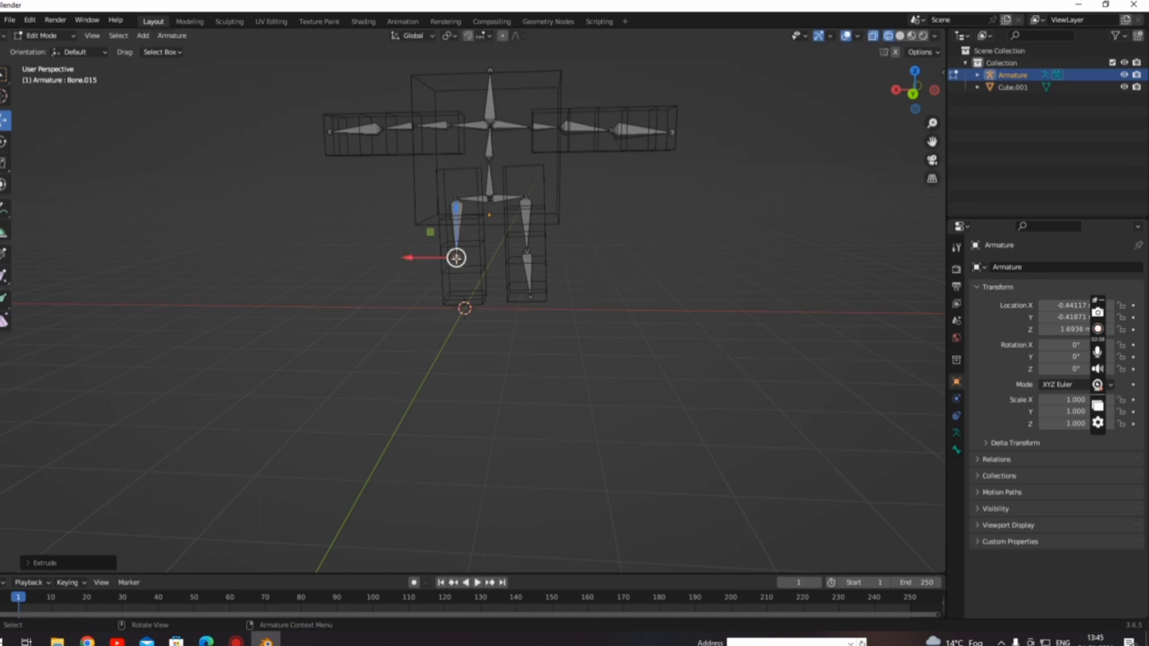
{"action": "key", "text": "e"}
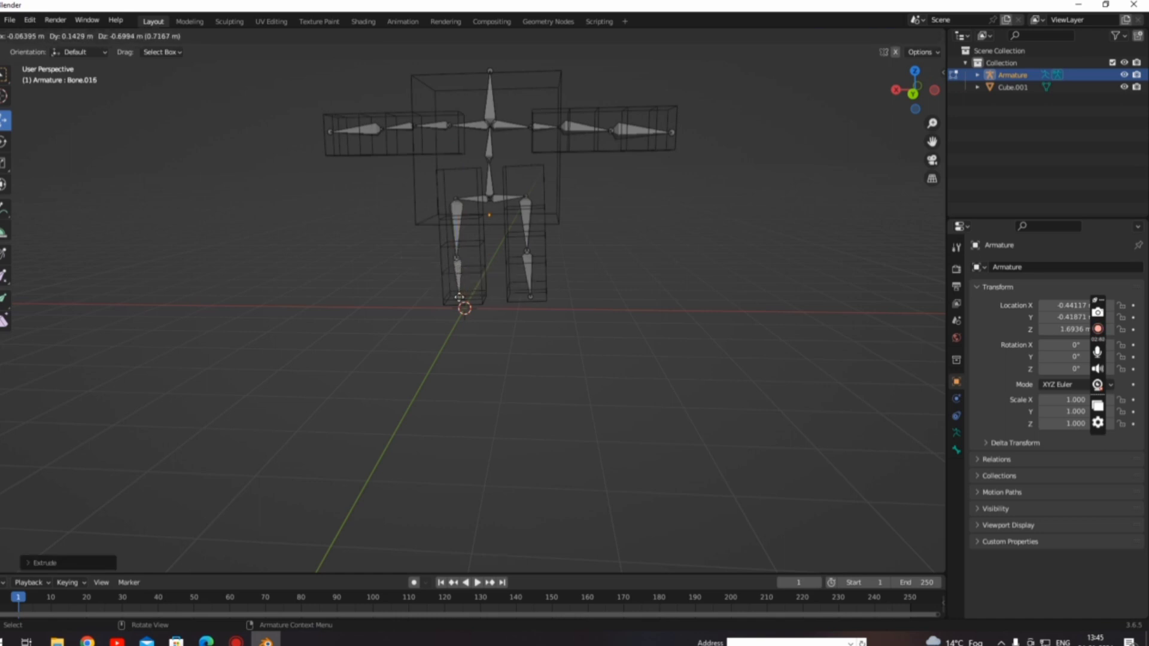
{"action": "left_click", "coordinate": [459, 298]}
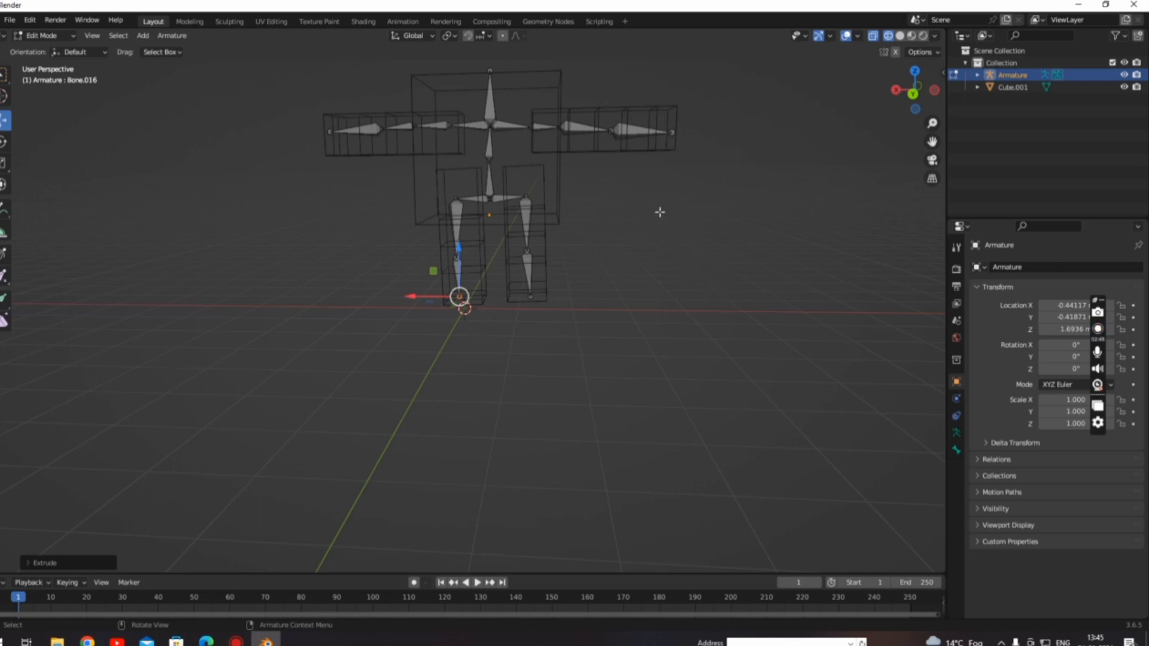
Step: From a top view, select the leg bones and slide them along Y
{"action": "key", "text": "Tab"}
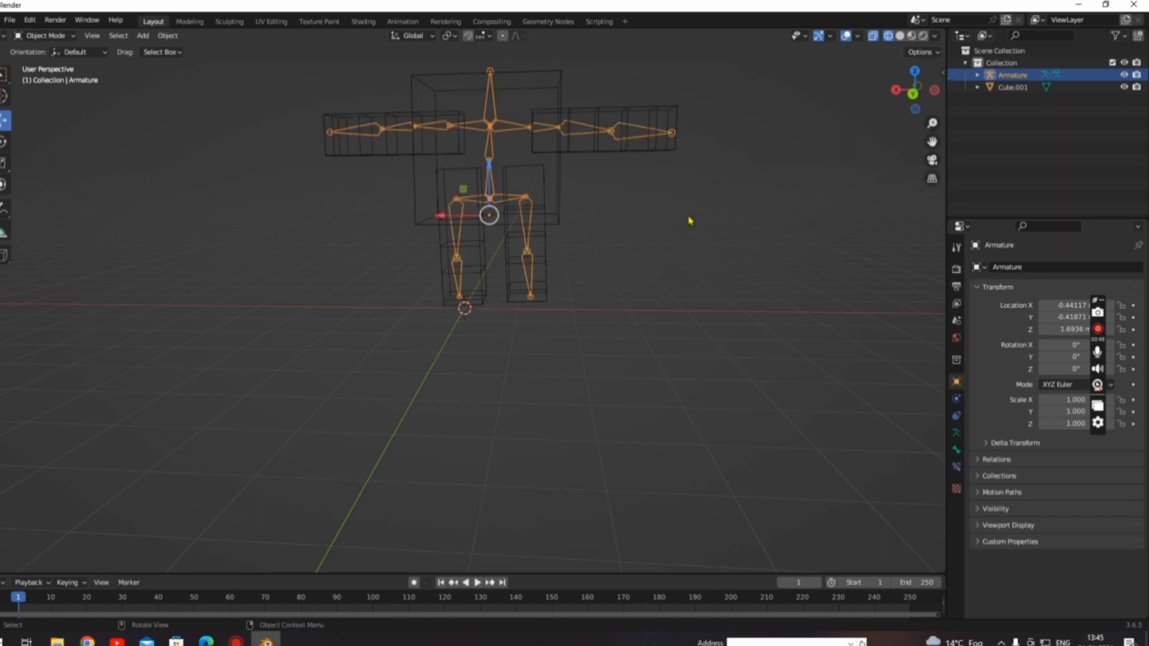
{"action": "scroll", "coordinate": [604, 242], "scroll_direction": "down", "scroll_amount": 2}
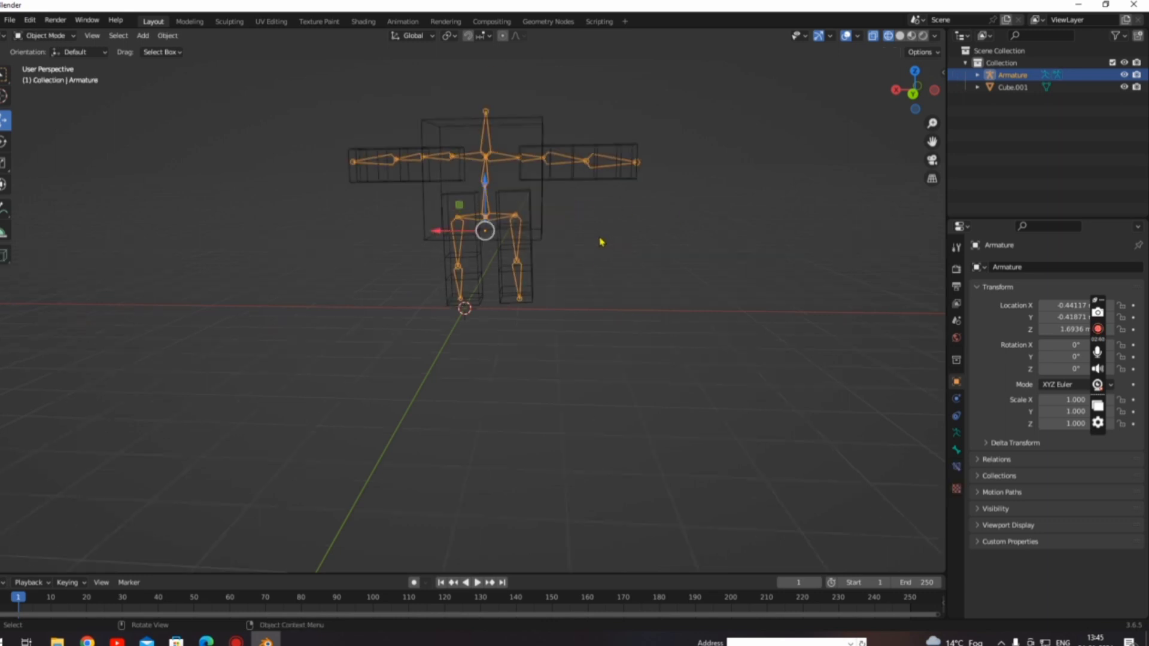
{"action": "scroll", "coordinate": [592, 238], "scroll_direction": "down", "scroll_amount": 1}
{"action": "mouse_move", "coordinate": [588, 237]}
{"action": "middle_mouse_down"}
{"action": "mouse_move", "coordinate": [450, 227]}
{"action": "mouse_move", "coordinate": [466, 235]}
{"action": "mouse_move", "coordinate": [462, 262]}
{"action": "mouse_move", "coordinate": [500, 302]}
{"action": "mouse_move", "coordinate": [506, 337]}
{"action": "middle_mouse_up"}
{"action": "key", "text": "Tab"}
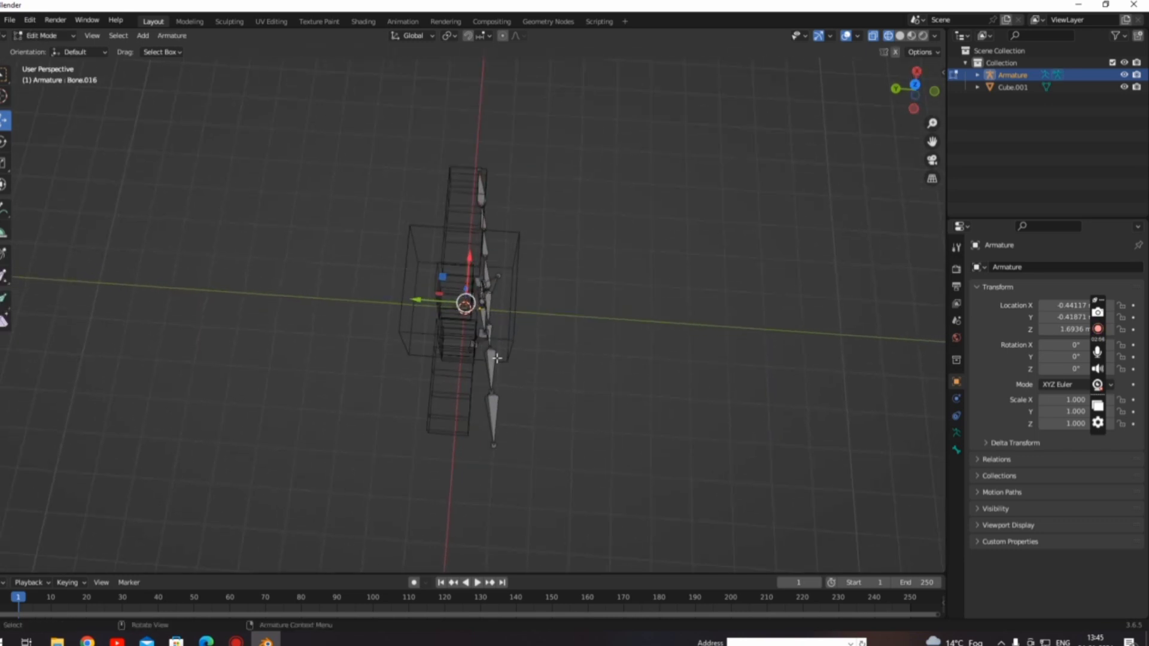
{"action": "left_click", "coordinate": [492, 363]}
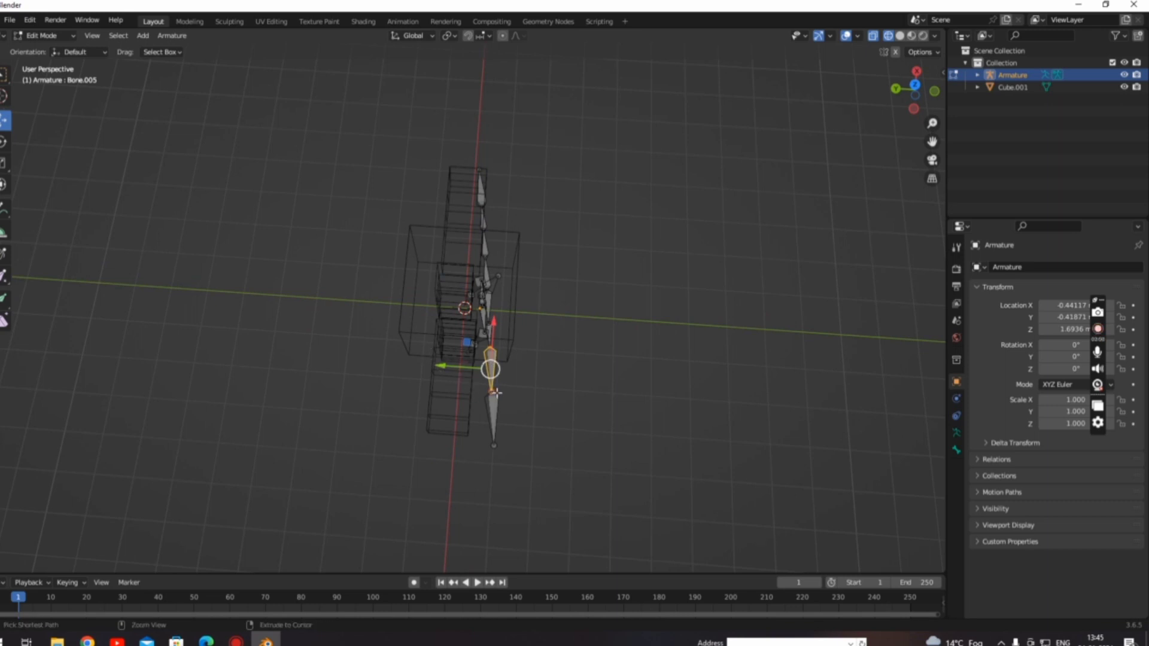
{"action": "left_click", "coordinate": [498, 403], "text": "ctrl"}
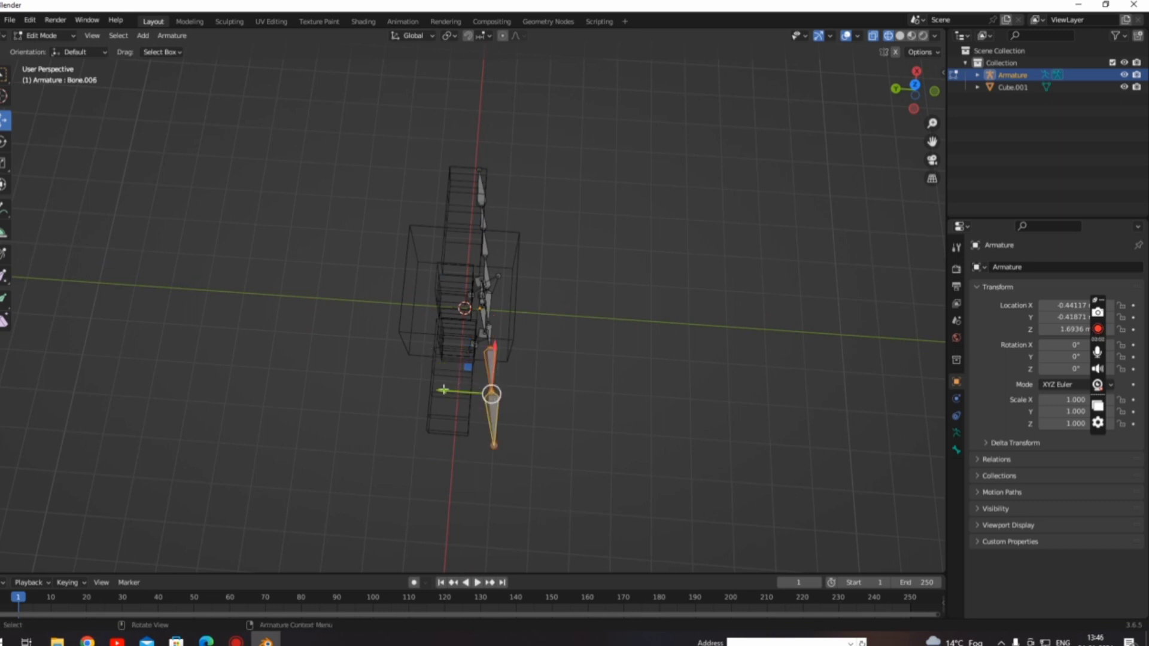
{"action": "left_click_drag", "start_coordinate": [437, 386], "coordinate": [401, 373]}
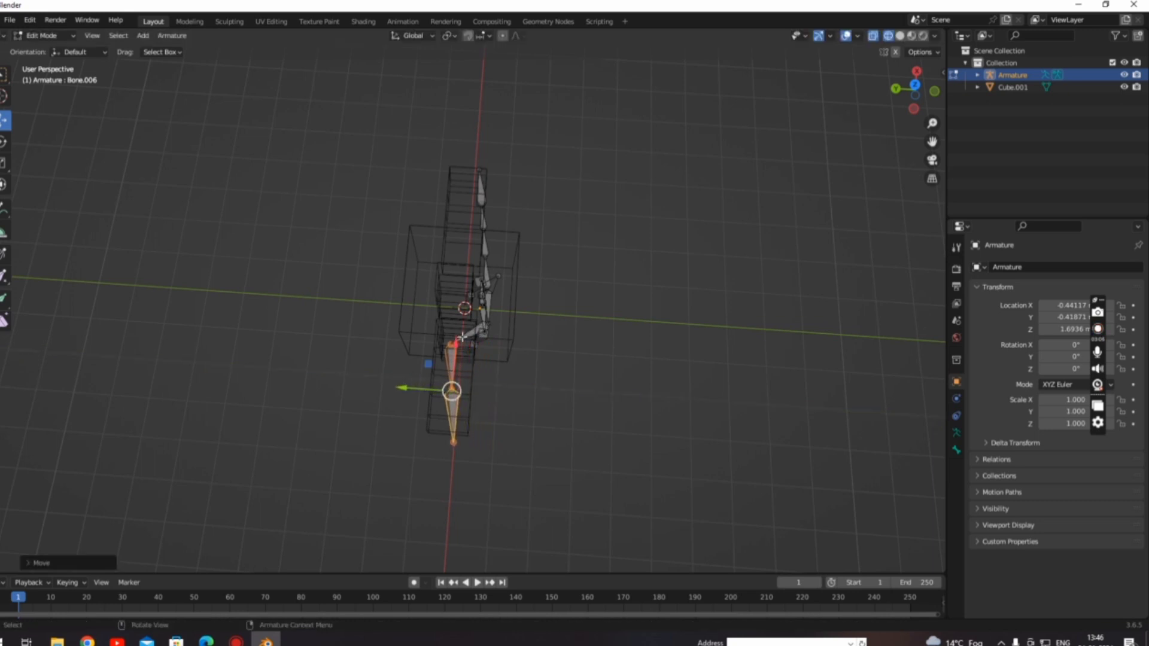
{"action": "mouse_move", "coordinate": [452, 391]}
{"action": "middle_mouse_down"}
{"action": "mouse_move", "coordinate": [470, 325]}
{"action": "mouse_move", "coordinate": [452, 393]}
{"action": "middle_mouse_up"}
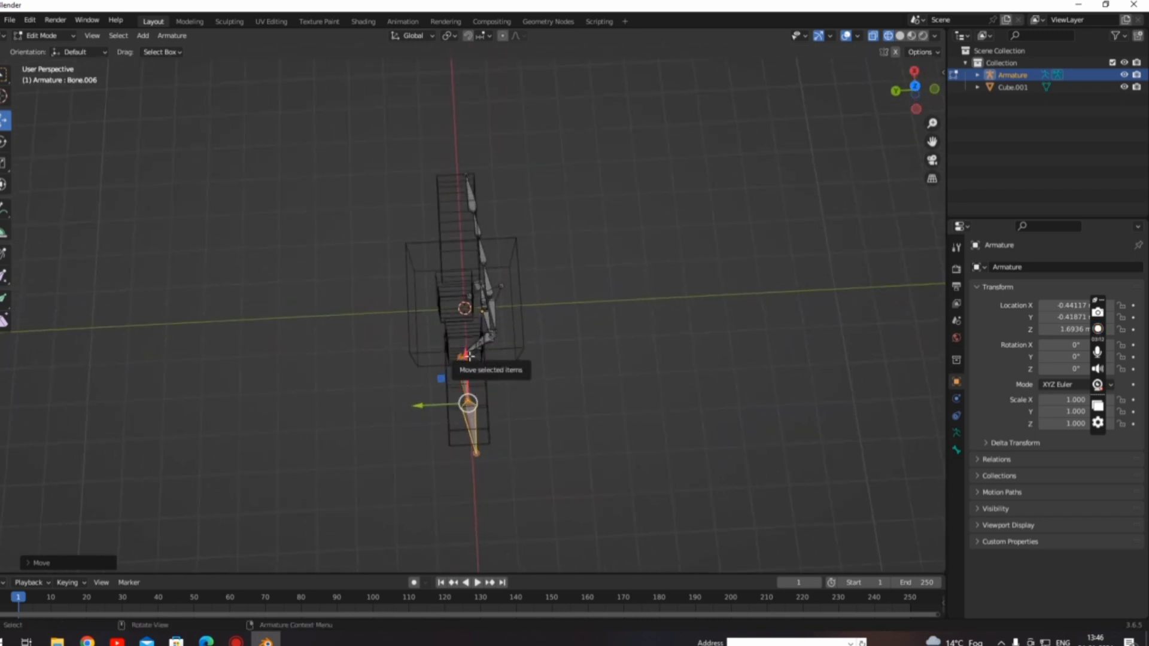
Step: Move one bone along X and slide Bone.003 along Y into the mesh
{"action": "key", "text": "g"}
{"action": "key", "text": "x"}
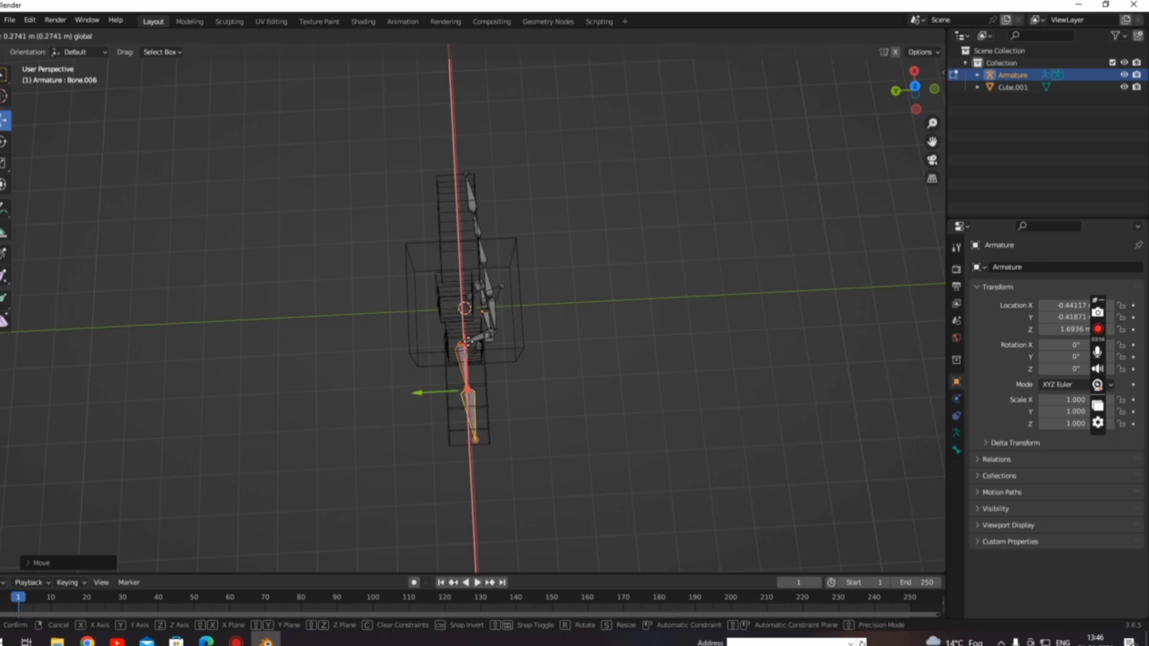
{"action": "left_click", "coordinate": [466, 342]}
{"action": "middle_click_drag", "start_coordinate": [525, 358], "coordinate": [517, 369]}
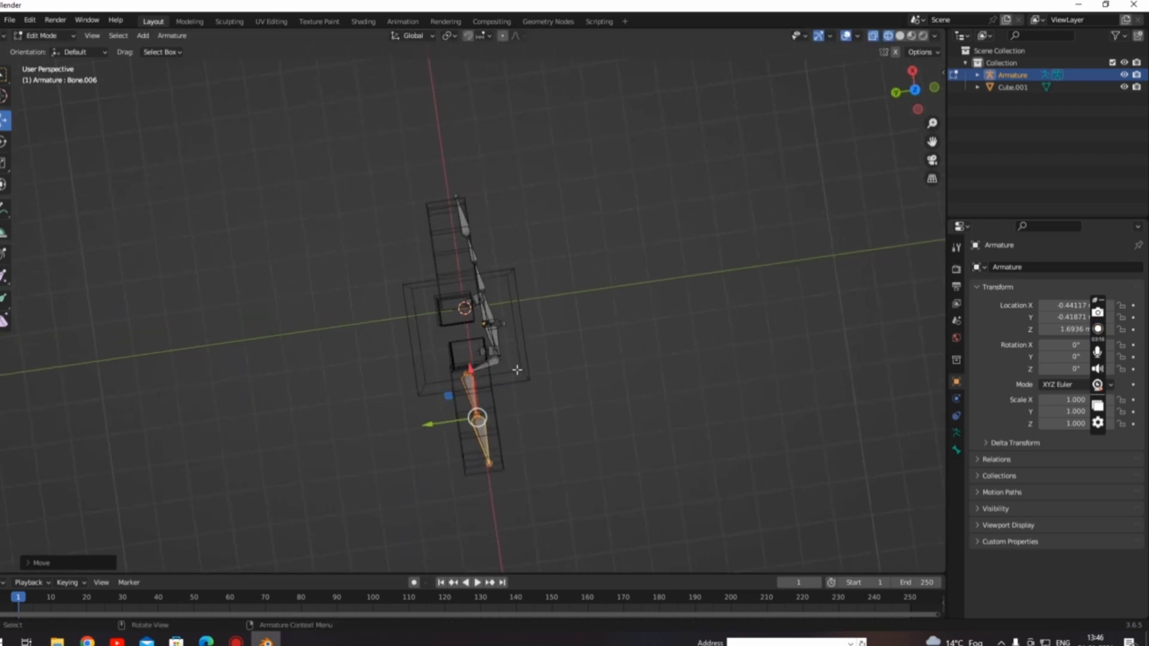
{"action": "left_click", "coordinate": [497, 353]}
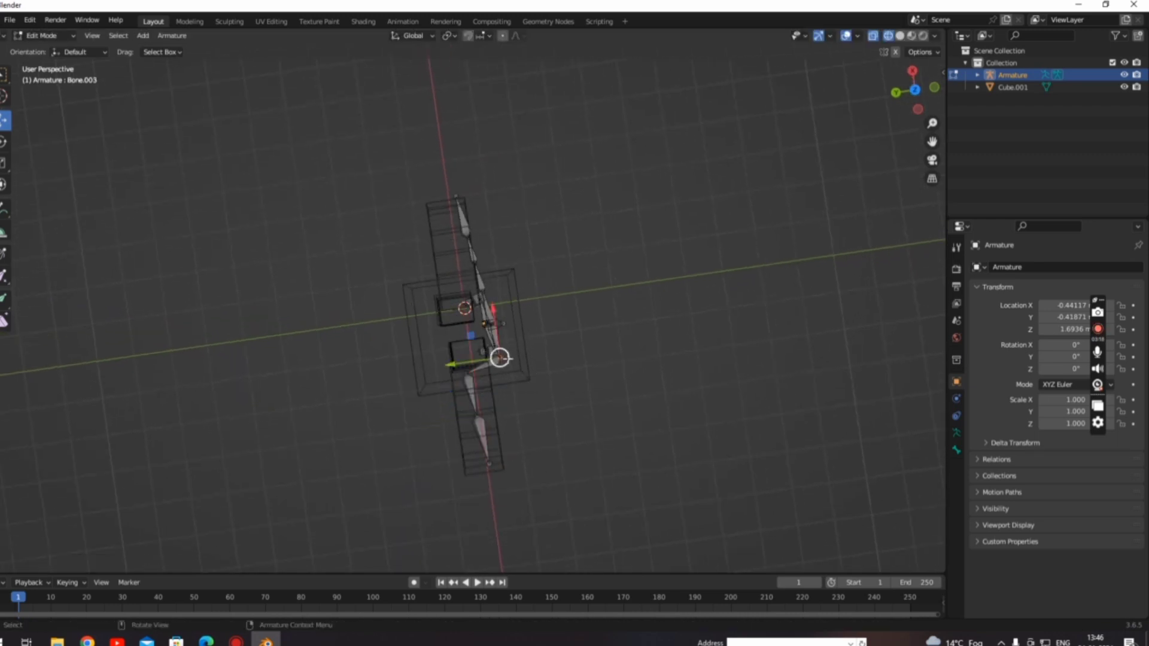
{"action": "key", "text": "g"}
{"action": "key", "text": "y"}
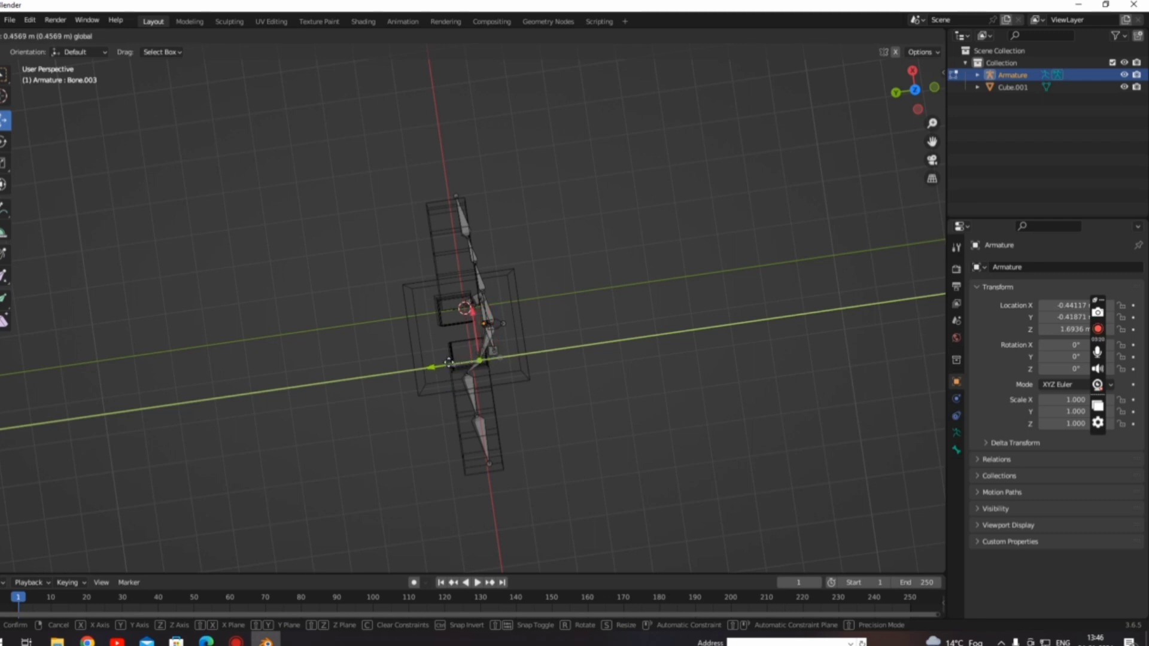
{"action": "left_click", "coordinate": [445, 360]}
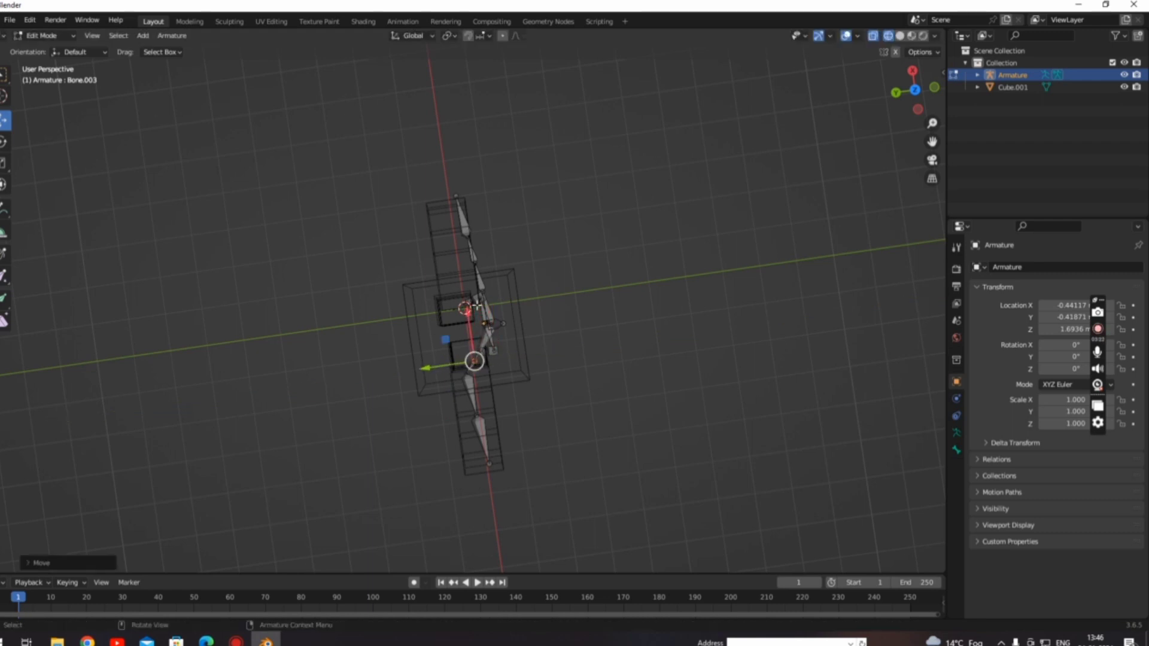
Step: Slide the middle bones and Bone.004 along Y into the mesh centre
{"action": "left_click_drag", "start_coordinate": [465, 288], "coordinate": [562, 357]}
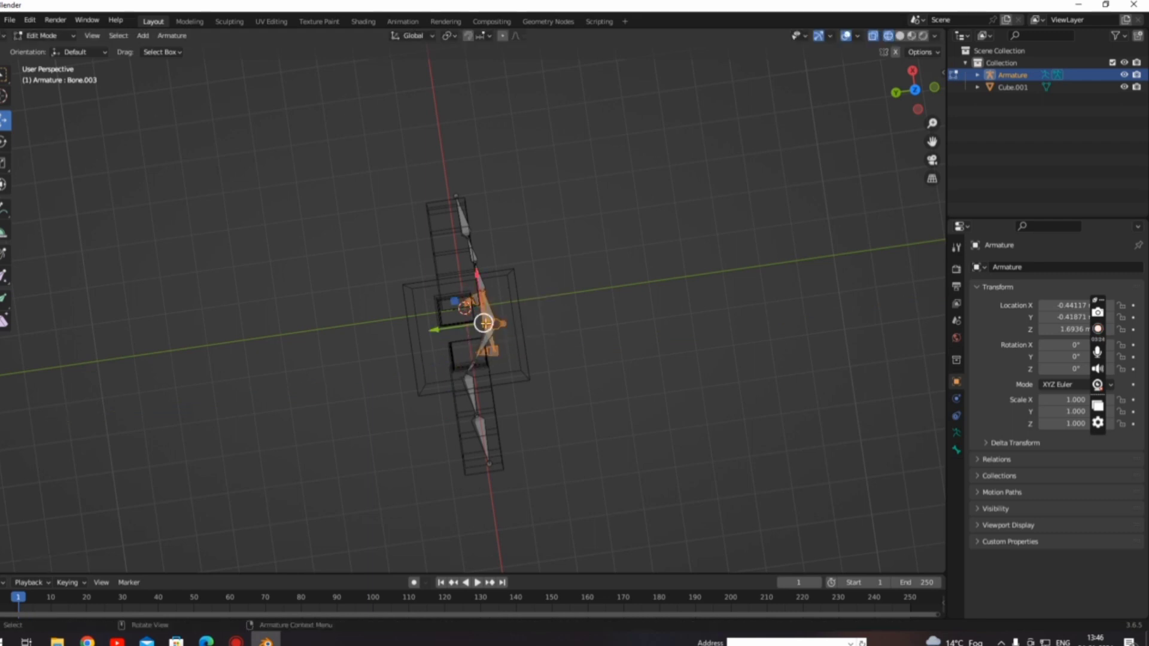
{"action": "mouse_move", "coordinate": [431, 329]}
{"action": "left_mouse_down"}
{"action": "mouse_move", "coordinate": [404, 334]}
{"action": "mouse_move", "coordinate": [417, 339]}
{"action": "left_mouse_up"}
{"action": "left_click", "coordinate": [461, 372]}
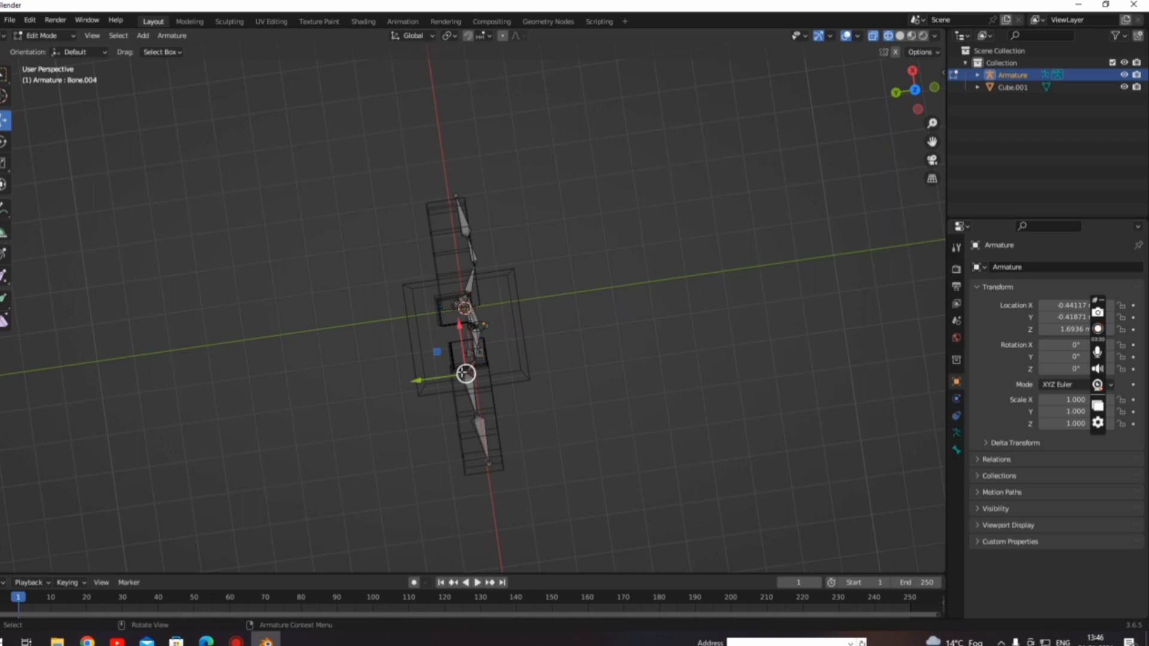
{"action": "left_click_drag", "start_coordinate": [408, 384], "coordinate": [433, 390]}
Step: Slide the upper bones and Bone.007 along Y, then orbit back to a front view
{"action": "left_click_drag", "start_coordinate": [416, 175], "coordinate": [529, 299]}
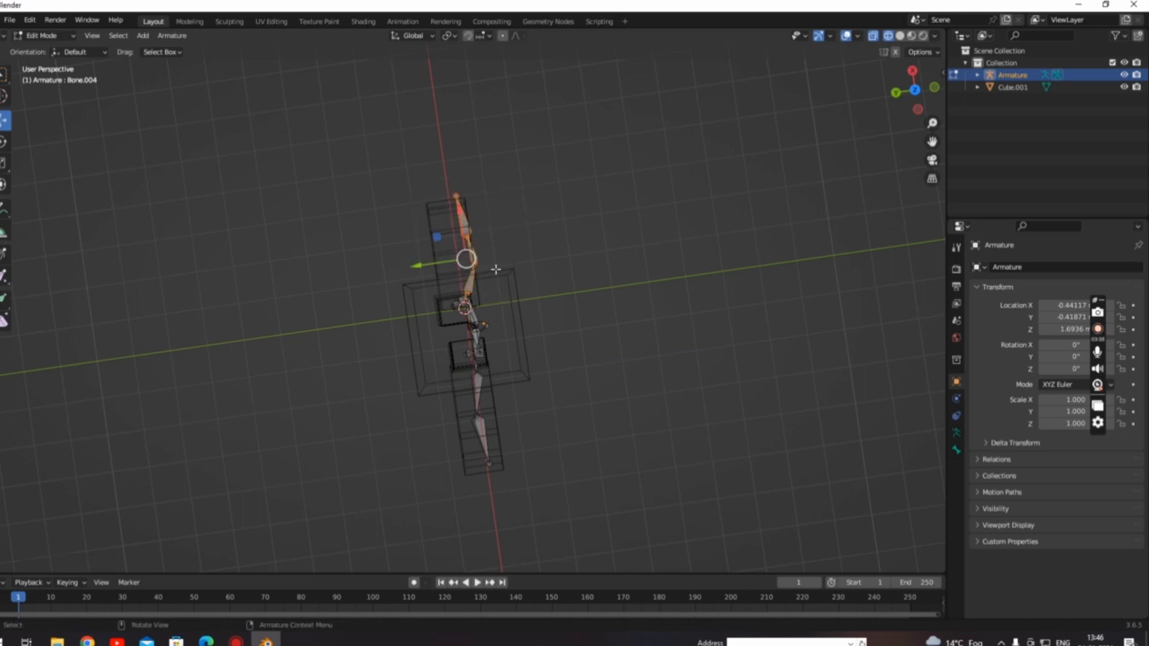
{"action": "left_click_drag", "start_coordinate": [422, 272], "coordinate": [501, 238]}
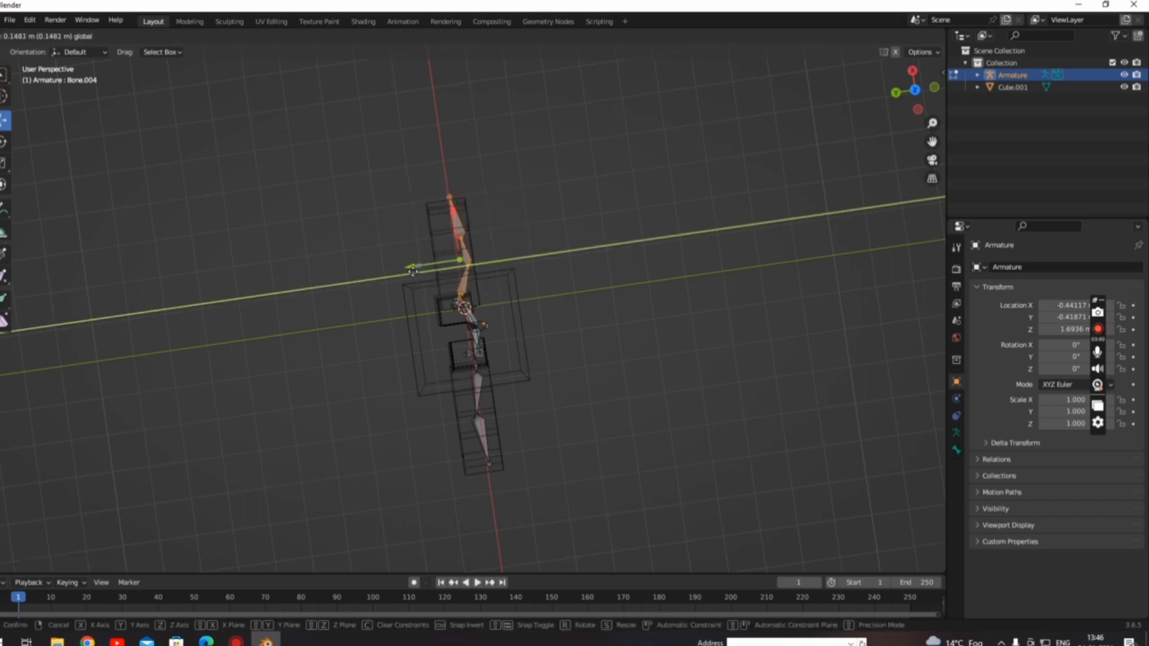
{"action": "left_click", "coordinate": [506, 243]}
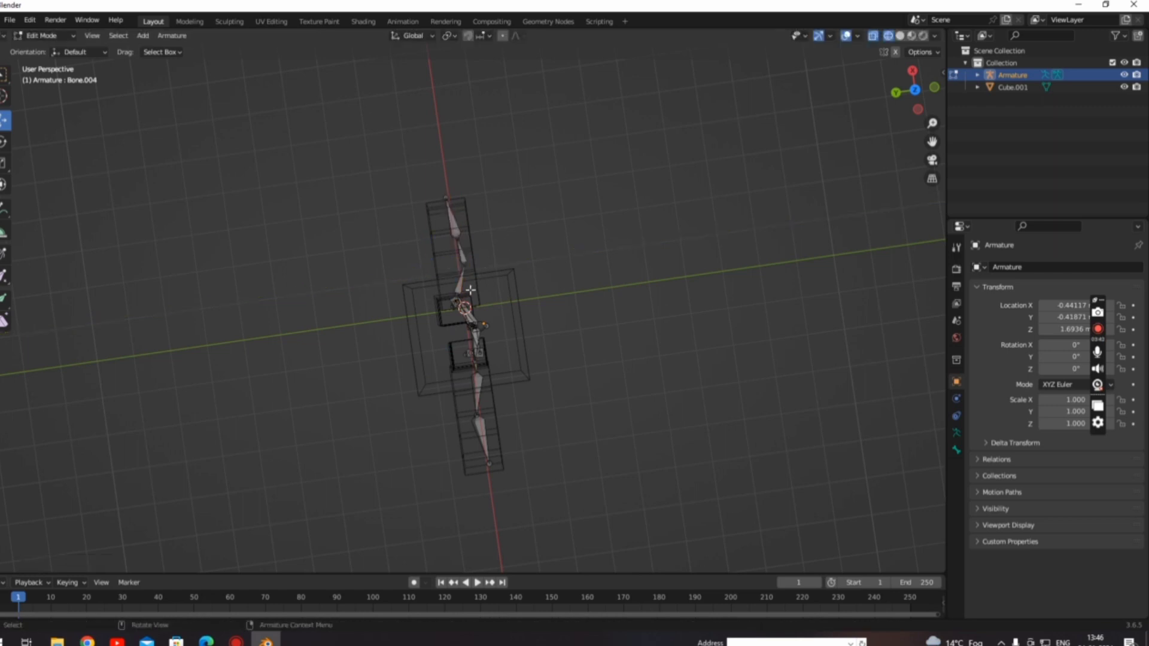
{"action": "left_click", "coordinate": [456, 298]}
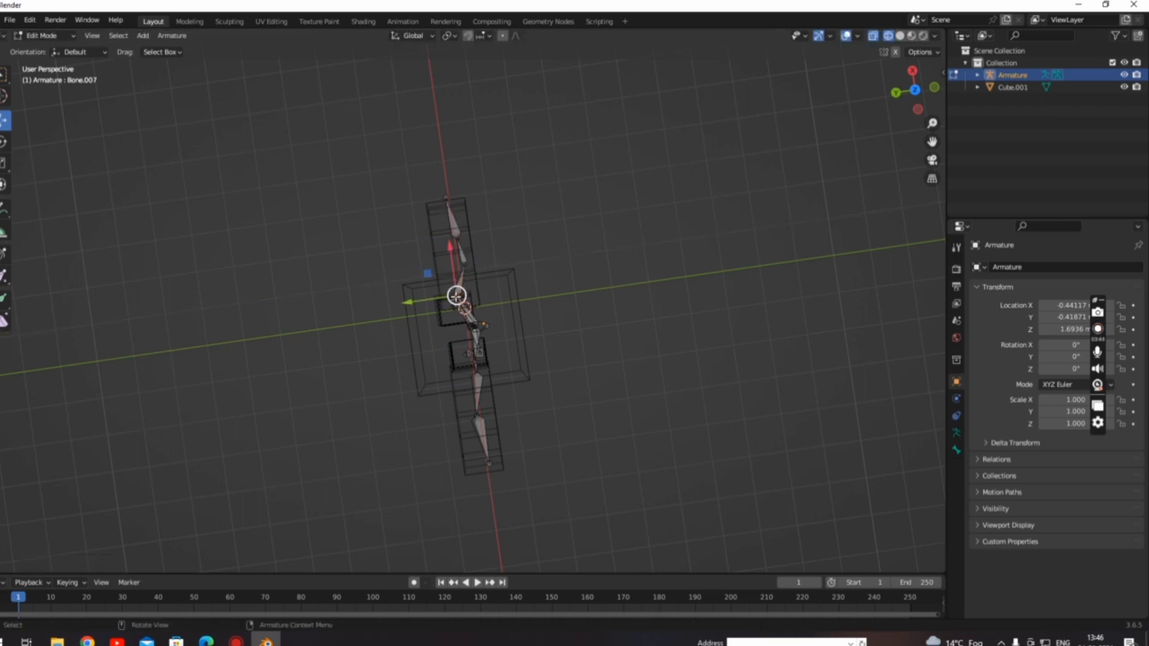
{"action": "left_click_drag", "start_coordinate": [419, 300], "coordinate": [430, 298]}
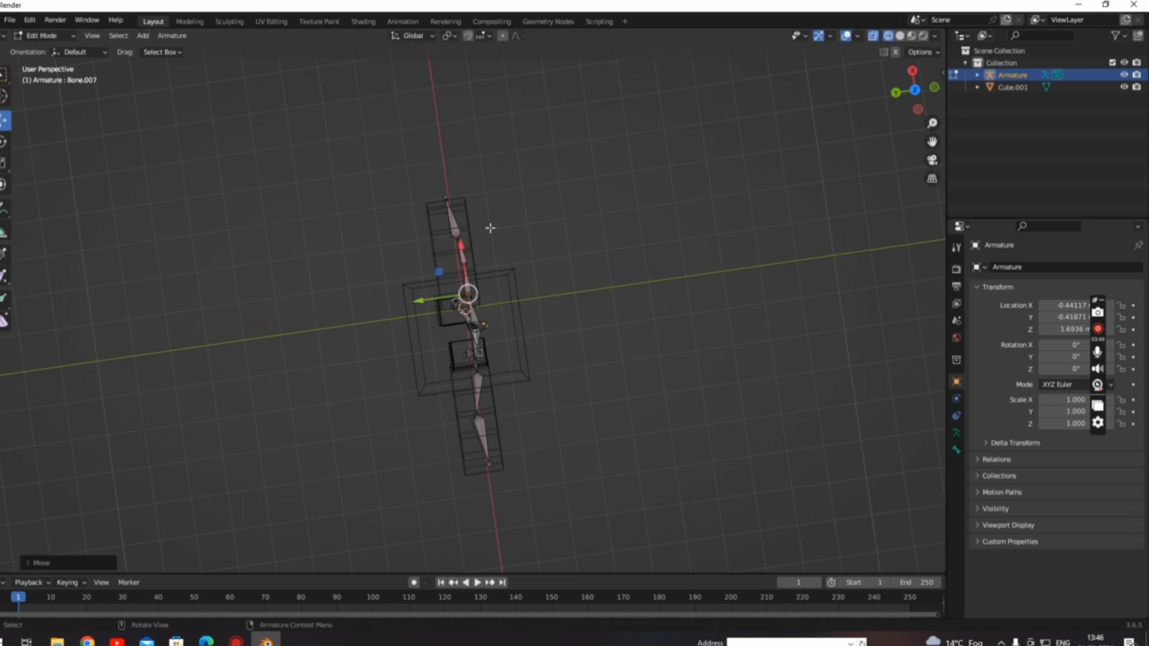
{"action": "left_click", "coordinate": [489, 225]}
{"action": "mouse_move", "coordinate": [525, 215]}
{"action": "middle_mouse_down"}
{"action": "mouse_move", "coordinate": [569, 169]}
{"action": "mouse_move", "coordinate": [651, 131]}
{"action": "middle_mouse_up"}
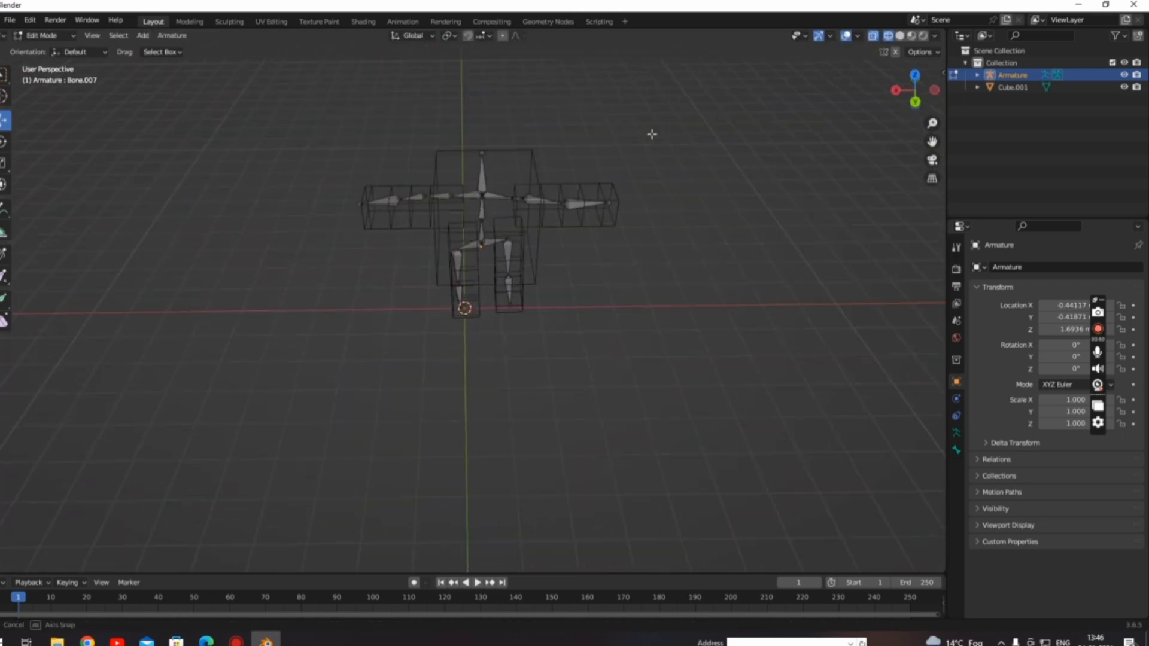
Step: Raise the pelvis bone joint and shift it slightly sideways
{"action": "left_click", "coordinate": [483, 241]}
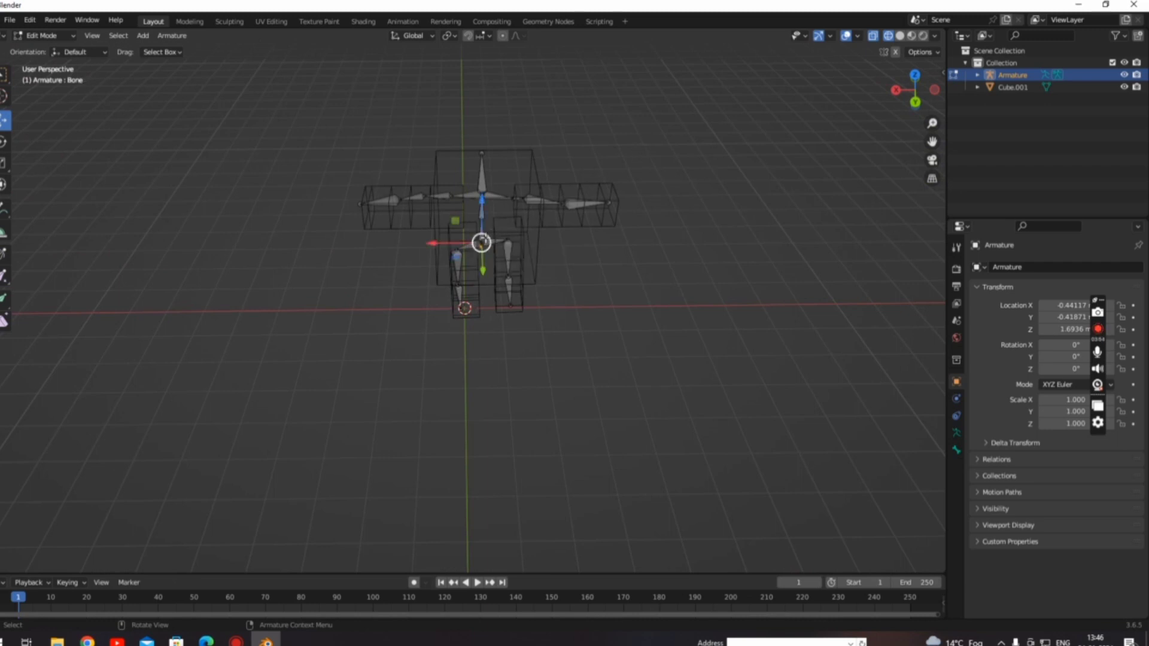
{"action": "key", "text": "g"}
{"action": "key", "text": "shift+y"}
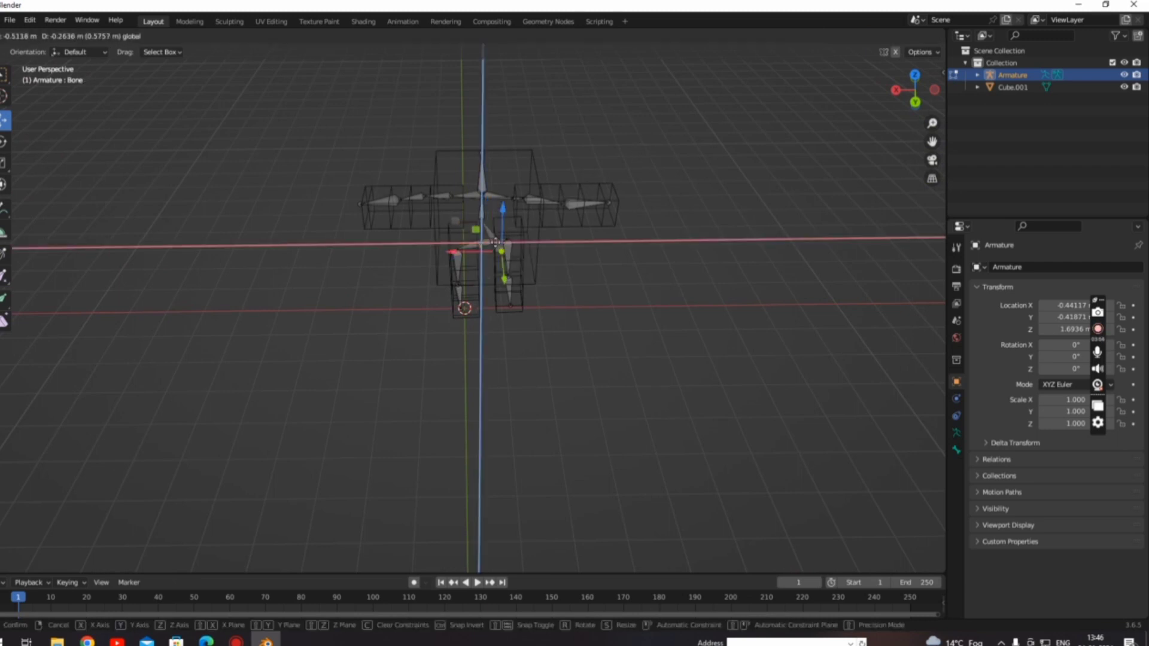
{"action": "right_click", "coordinate": [490, 244]}
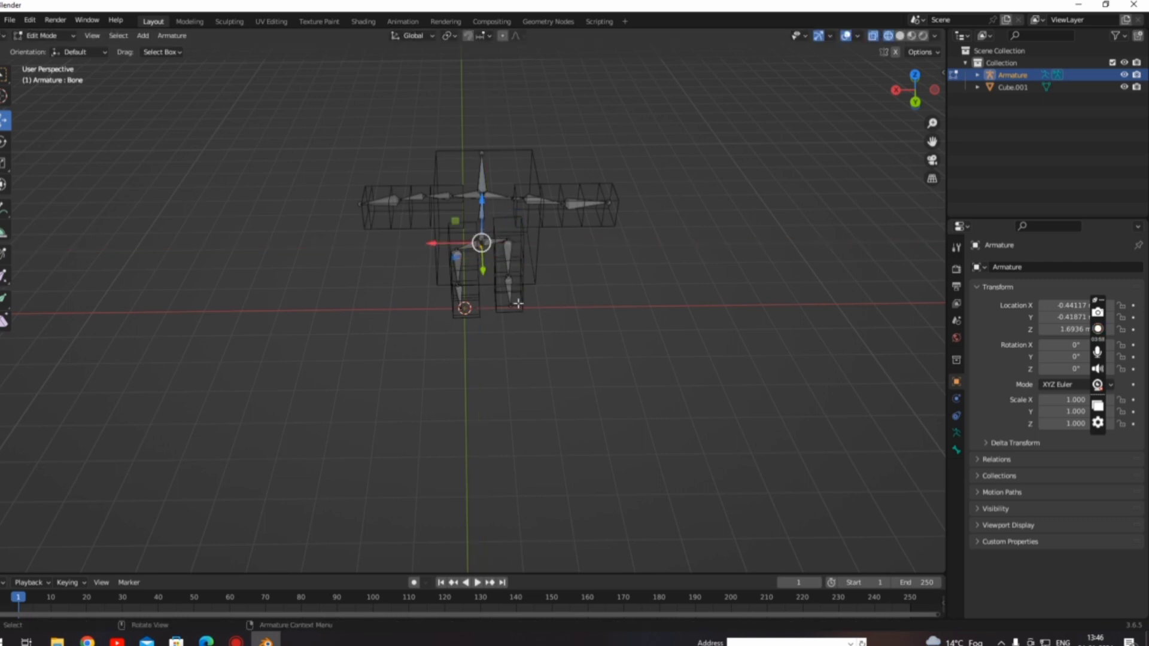
{"action": "left_click_drag", "start_coordinate": [482, 243], "coordinate": [484, 173]}
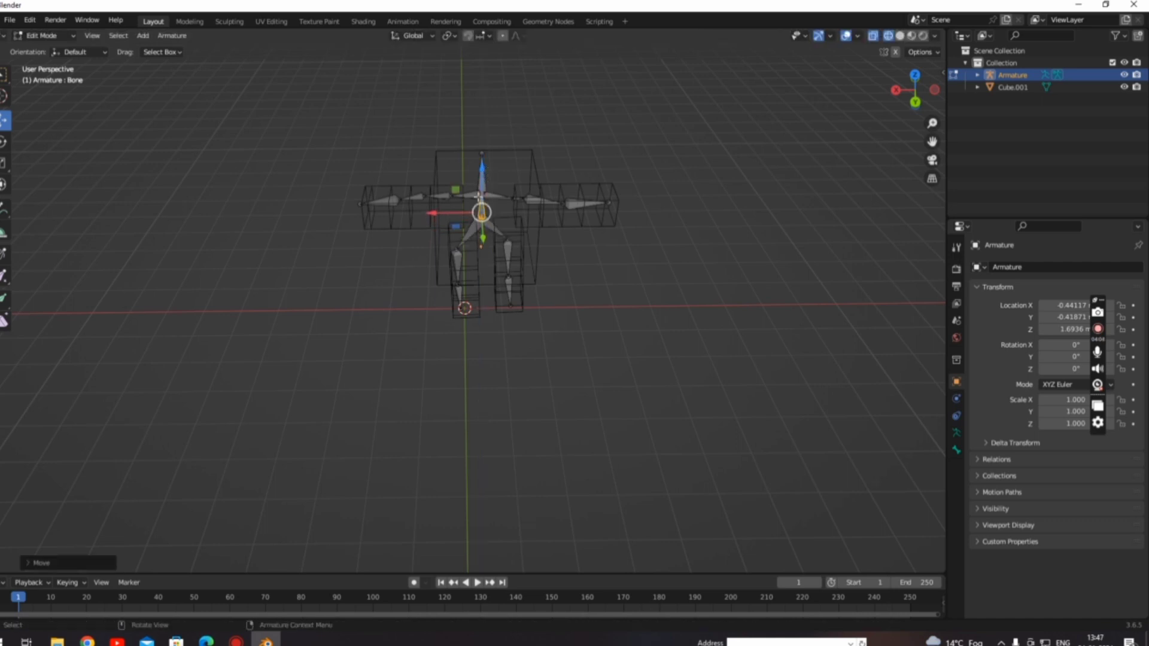
{"action": "left_click_drag", "start_coordinate": [437, 215], "coordinate": [471, 207]}
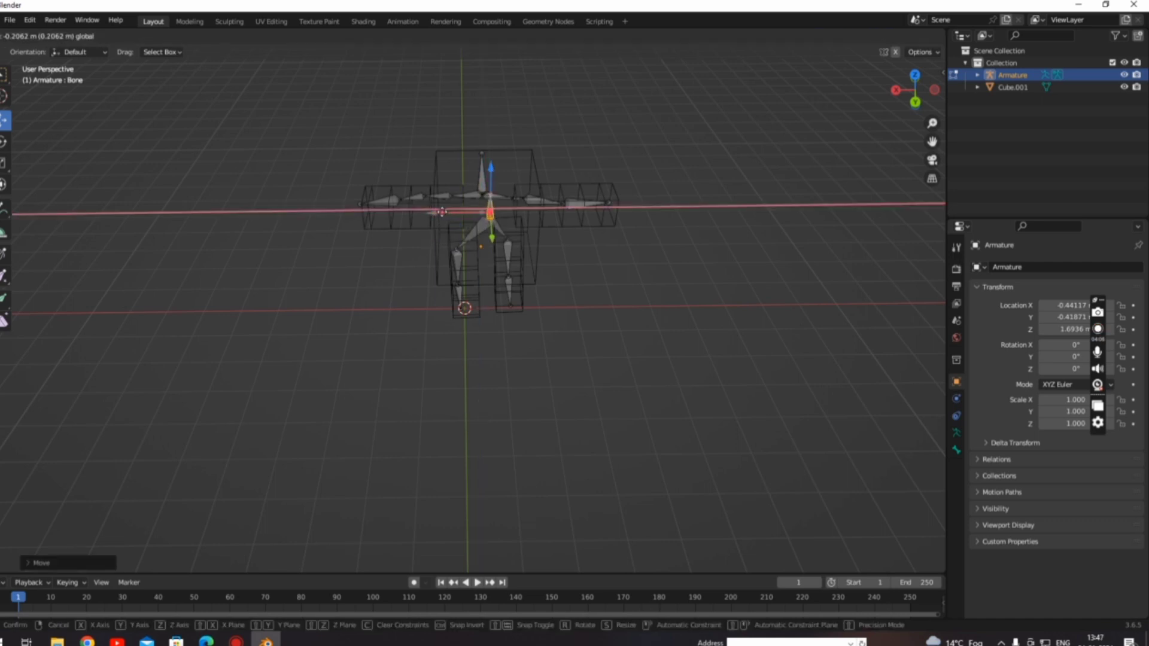
Step: Move the Bone.012, Bone.011, Bone.015 and Bone.013 joints up into the leg boxes
{"action": "left_click", "coordinate": [508, 236]}
{"action": "left_click_drag", "start_coordinate": [508, 237], "coordinate": [509, 225]}
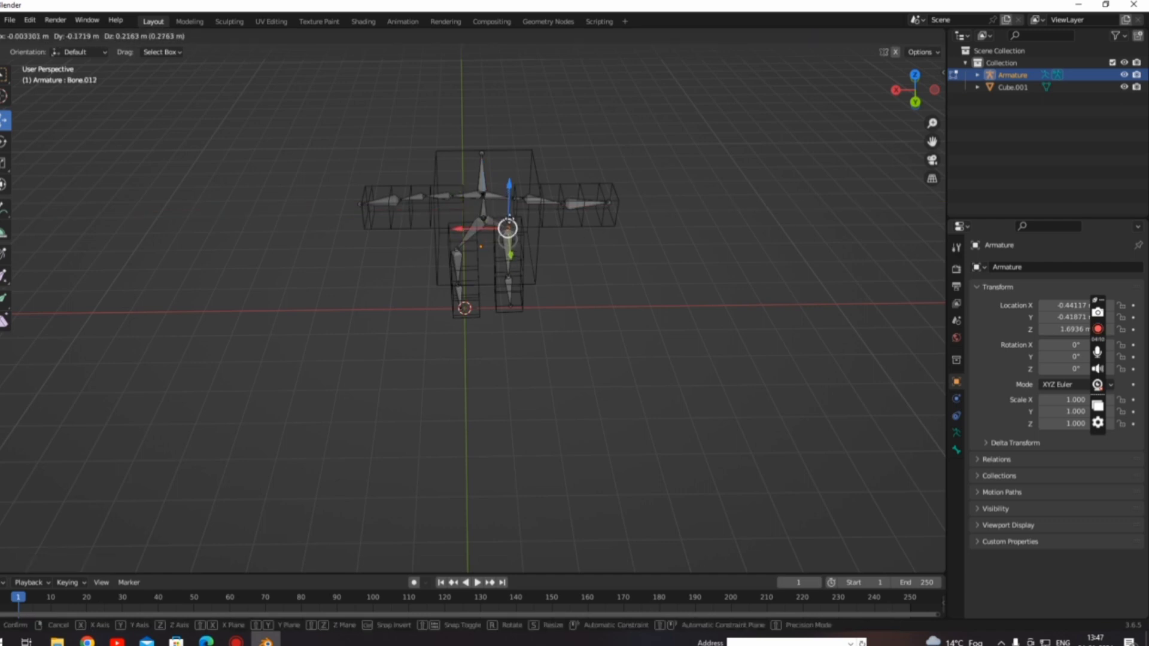
{"action": "left_click", "coordinate": [508, 225]}
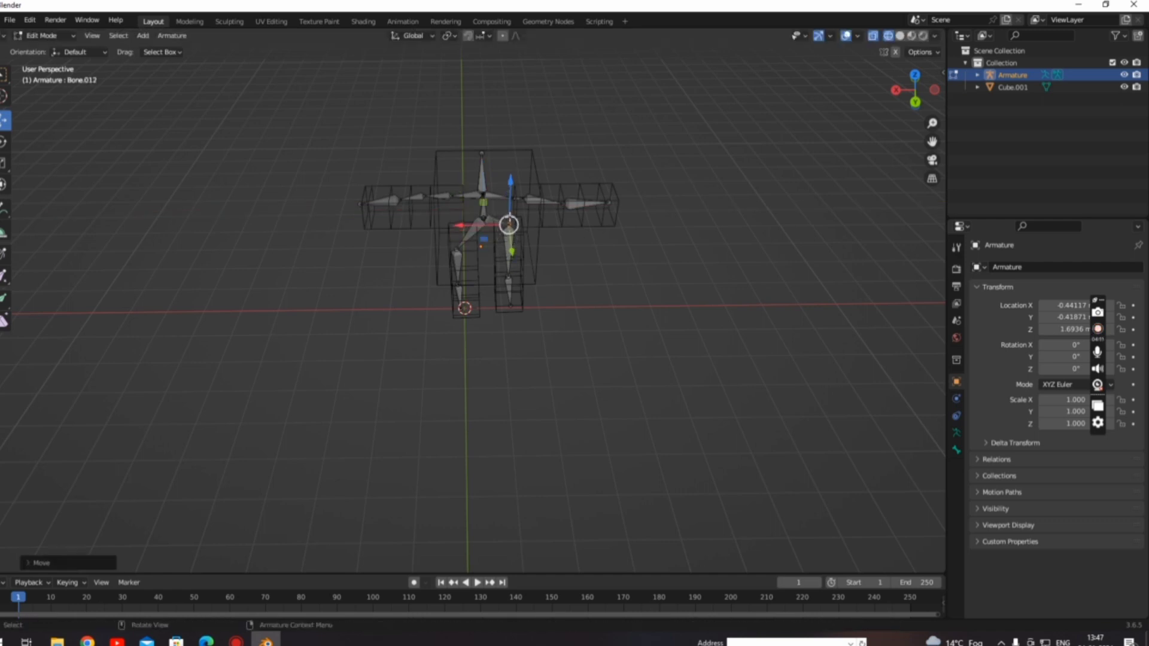
{"action": "left_click", "coordinate": [454, 250]}
{"action": "left_click_drag", "start_coordinate": [456, 250], "coordinate": [456, 228]}
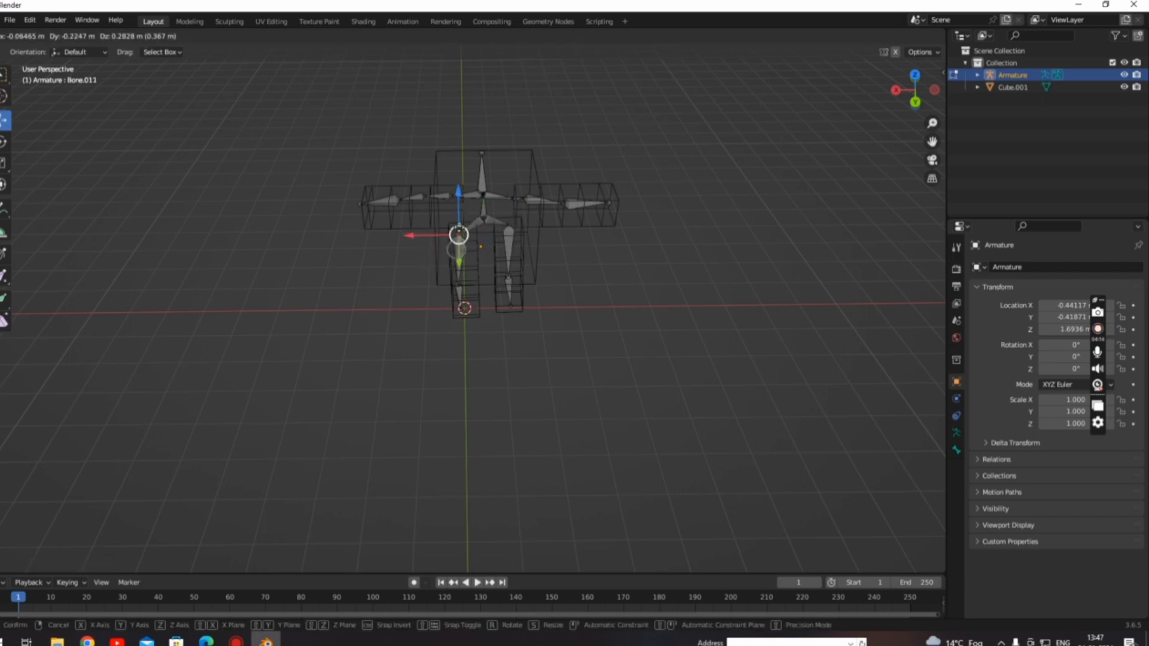
{"action": "left_click", "coordinate": [457, 228]}
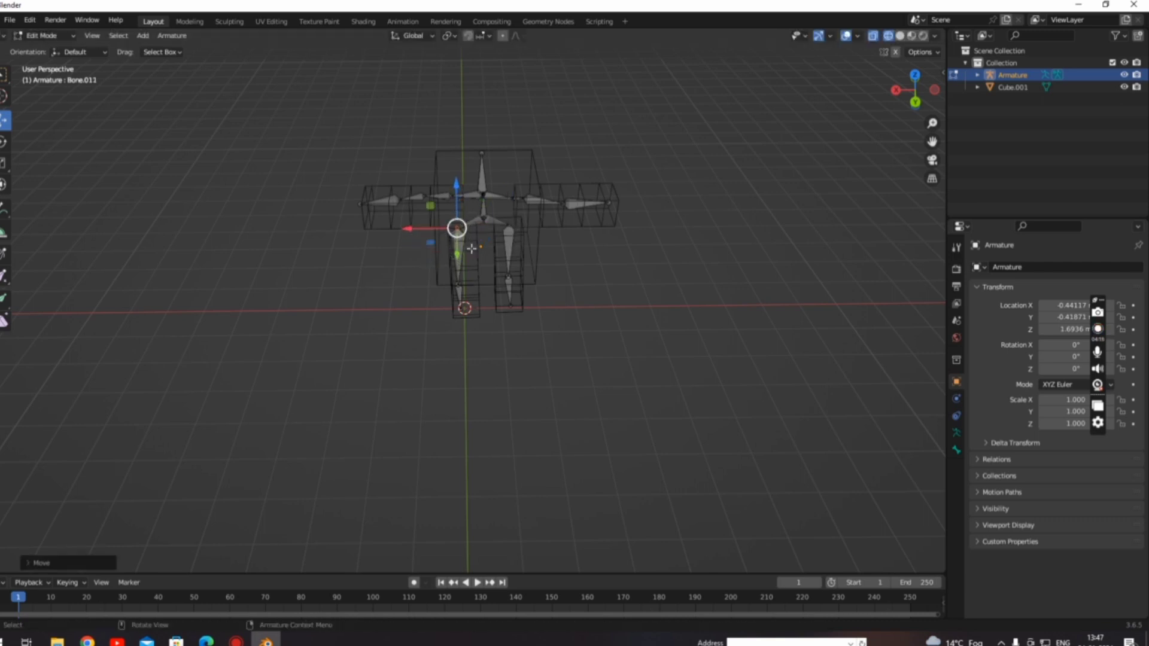
{"action": "left_click", "coordinate": [461, 281]}
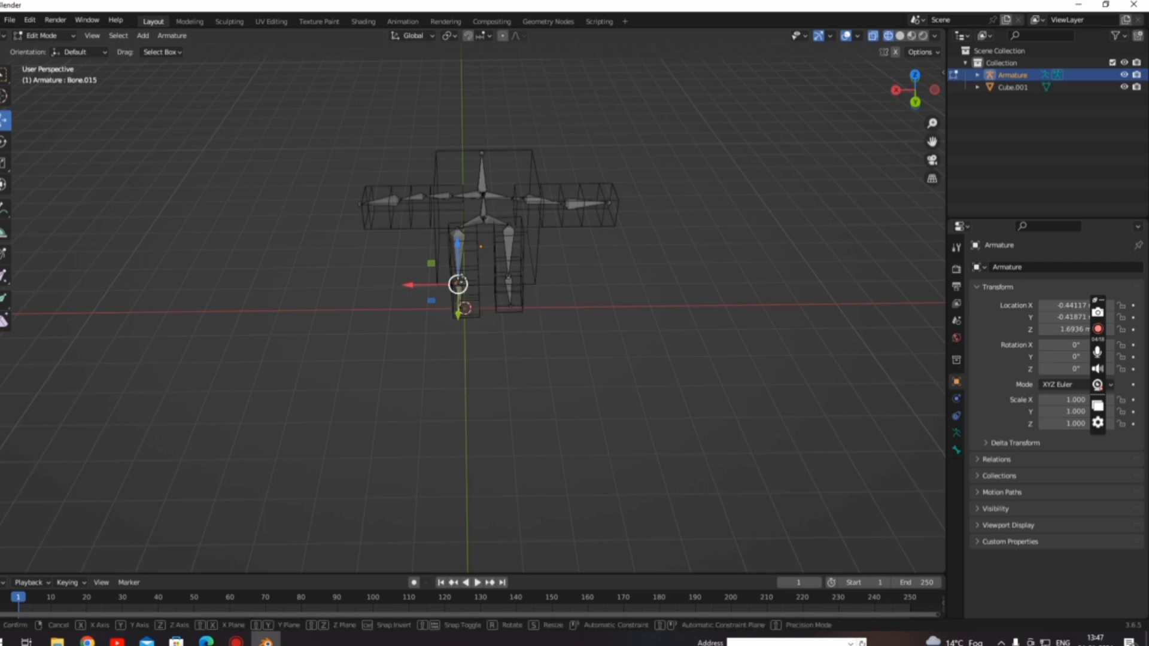
{"action": "left_click_drag", "start_coordinate": [458, 282], "coordinate": [508, 270]}
{"action": "left_click", "coordinate": [508, 272]}
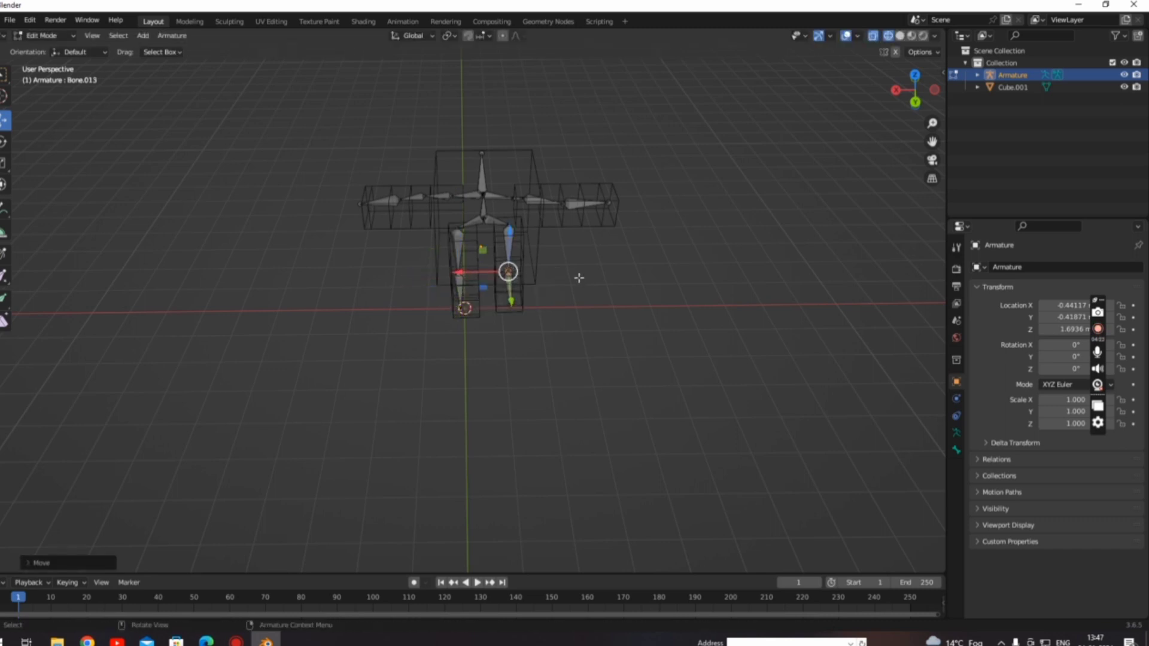
{"action": "mouse_move", "coordinate": [578, 277]}
{"action": "middle_mouse_down"}
{"action": "mouse_move", "coordinate": [558, 243]}
{"action": "mouse_move", "coordinate": [557, 290]}
{"action": "mouse_move", "coordinate": [425, 382]}
{"action": "middle_mouse_up"}
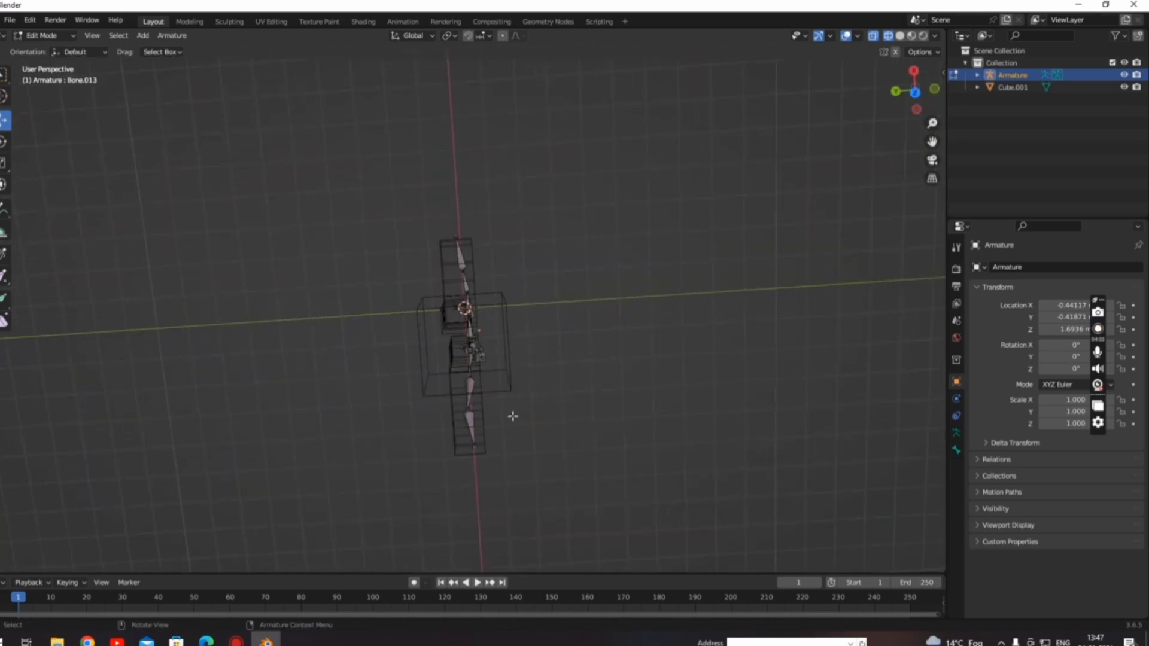
Step: Try moving Bone.012 along Y and selecting Bone.015, then undo the bone edits
{"action": "mouse_move", "coordinate": [513, 413]}
{"action": "middle_mouse_down"}
{"action": "mouse_move", "coordinate": [455, 280]}
{"action": "mouse_move", "coordinate": [507, 285]}
{"action": "middle_mouse_up"}
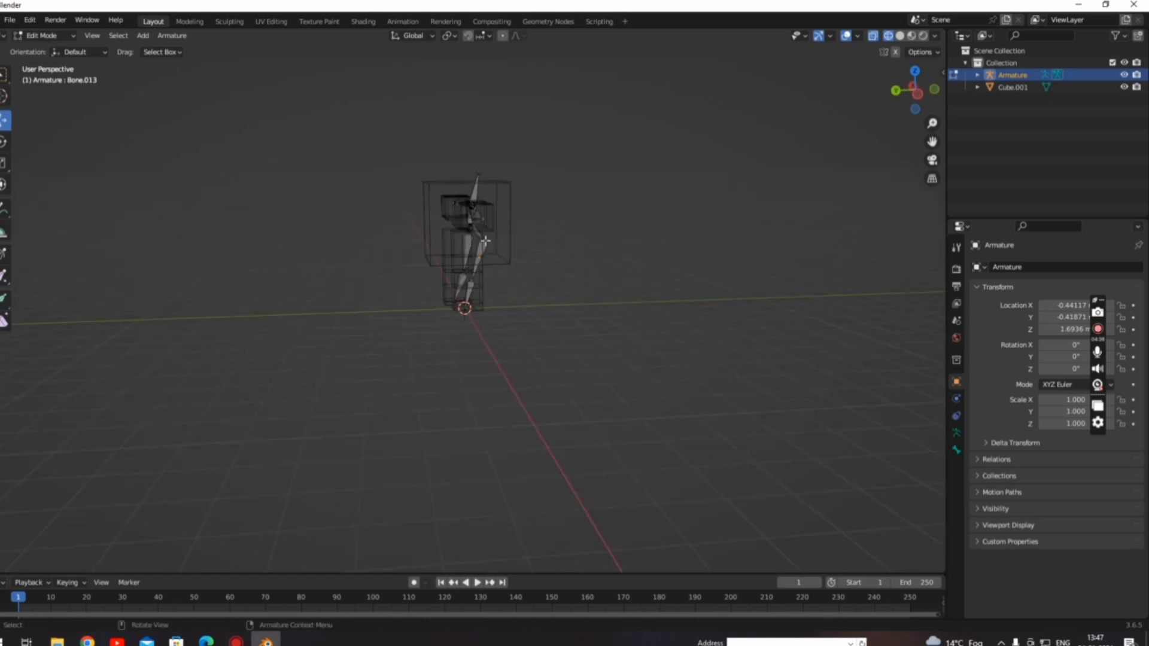
{"action": "left_click", "coordinate": [485, 241]}
{"action": "left_click_drag", "start_coordinate": [459, 243], "coordinate": [451, 241]}
{"action": "middle_click_drag", "start_coordinate": [421, 271], "coordinate": [641, 290]}
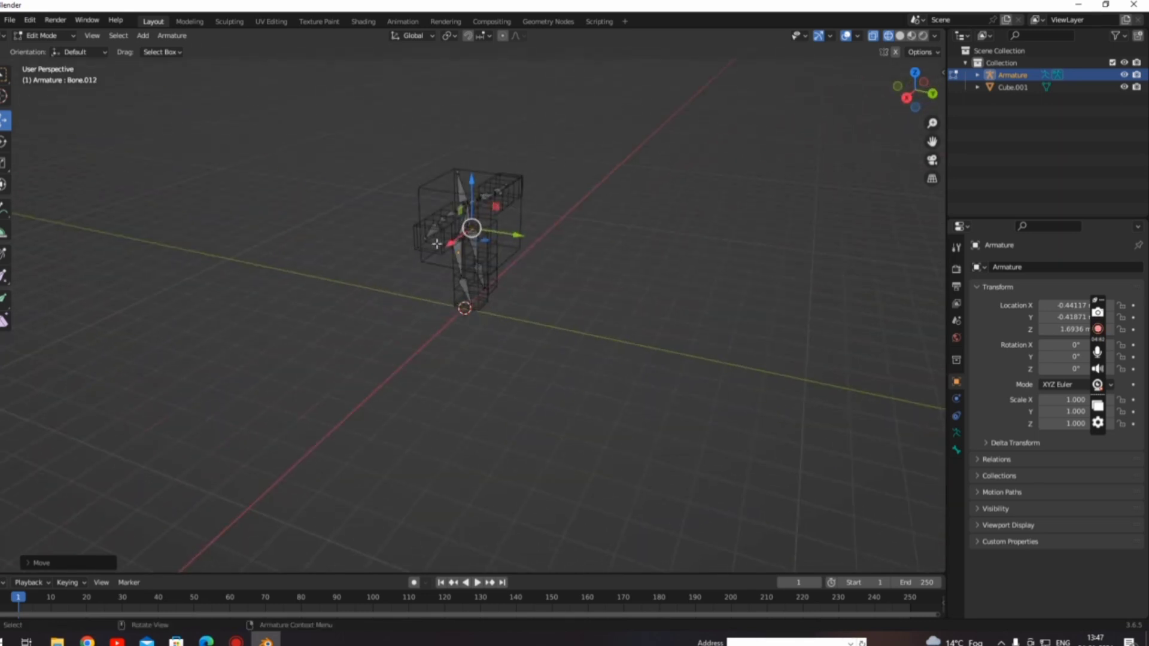
{"action": "left_click", "coordinate": [458, 243]}
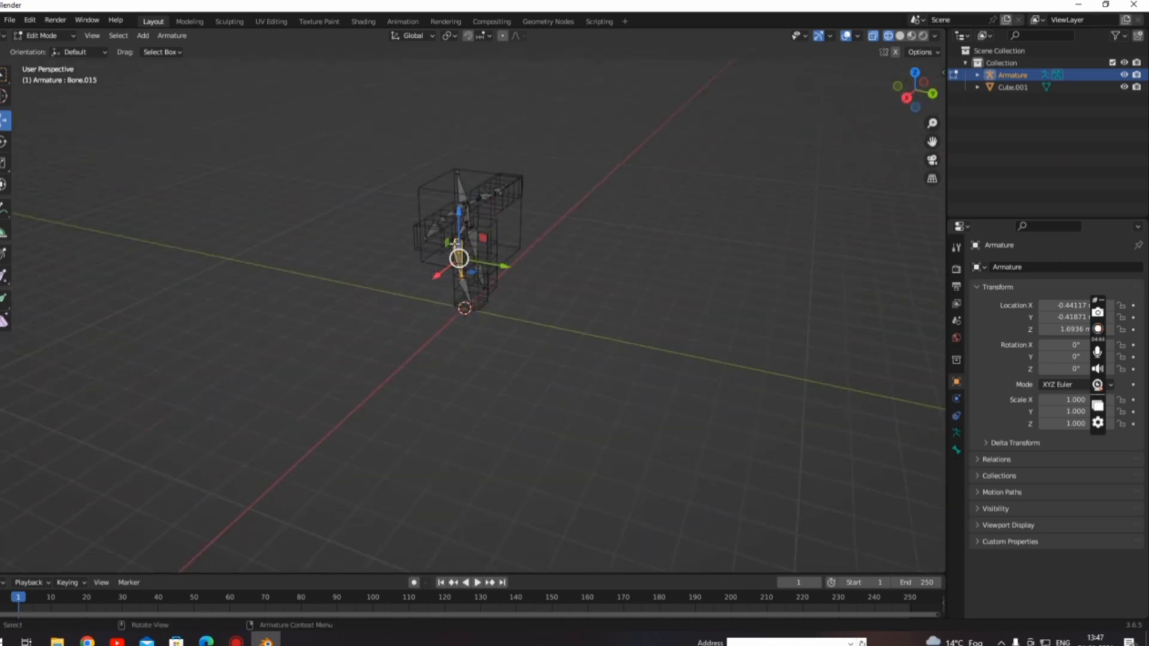
{"action": "key", "text": "ctrl+z"}
{"action": "key", "text": "ctrl+z"}
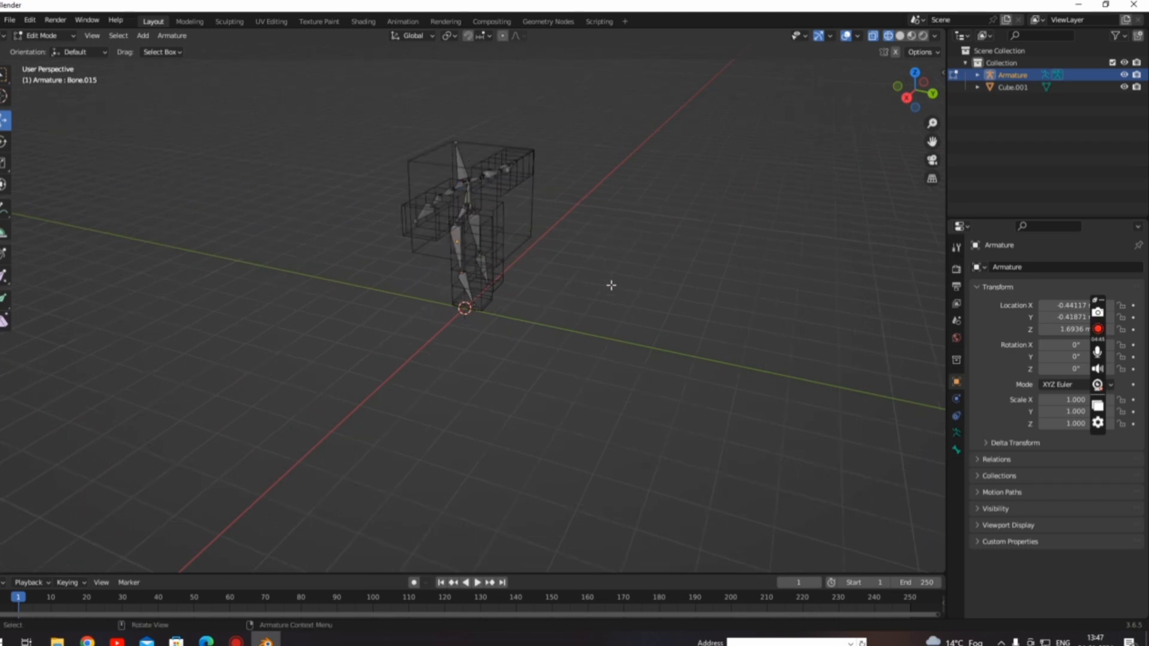
Step: Return to Object Mode with the viewport in Solid shading
{"action": "mouse_move", "coordinate": [601, 283]}
{"action": "middle_mouse_down"}
{"action": "mouse_move", "coordinate": [765, 280]}
{"action": "mouse_move", "coordinate": [804, 256]}
{"action": "middle_mouse_up"}
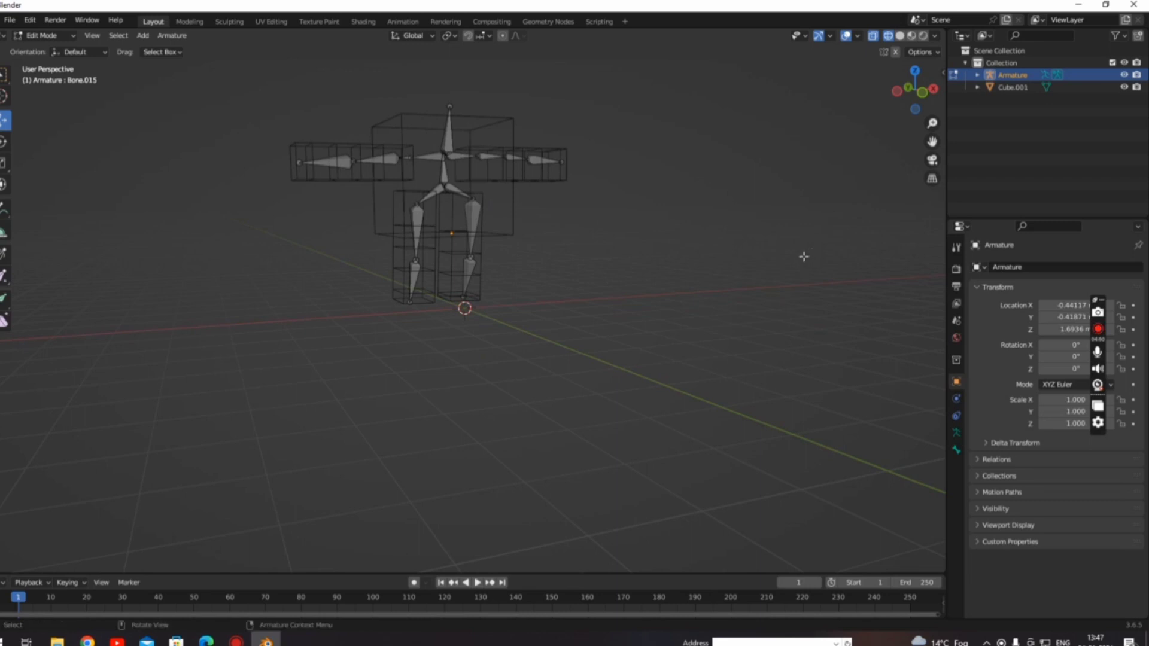
{"action": "key", "text": "Tab"}
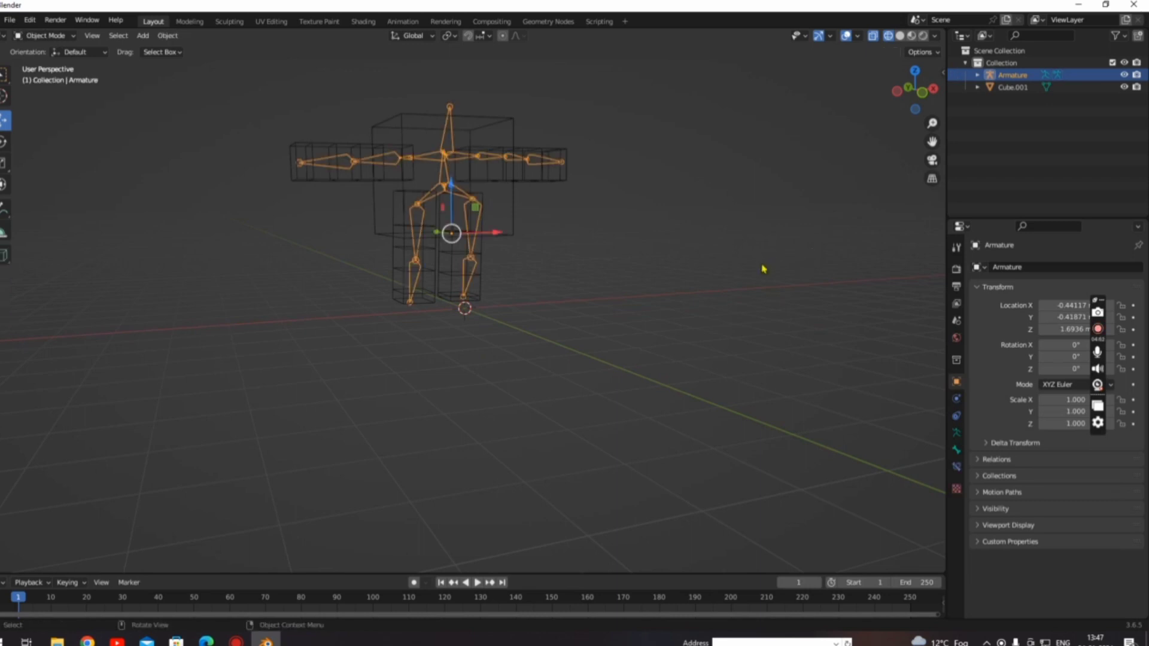
{"action": "left_click", "coordinate": [903, 36]}
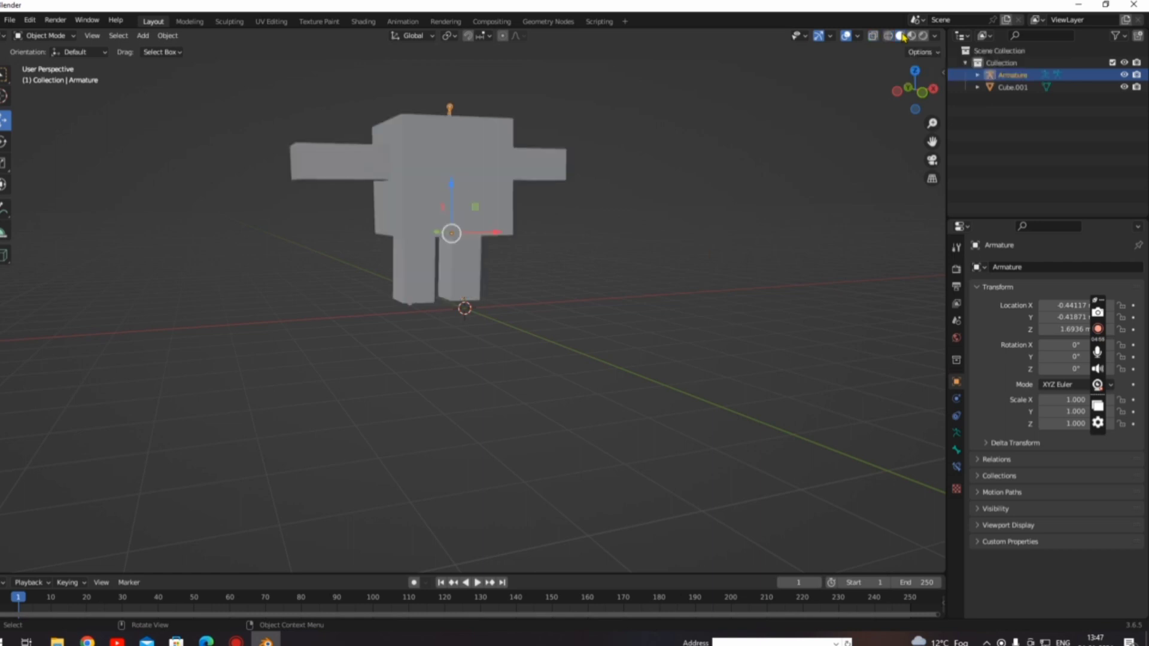
{"action": "key", "text": "ctrl+z"}
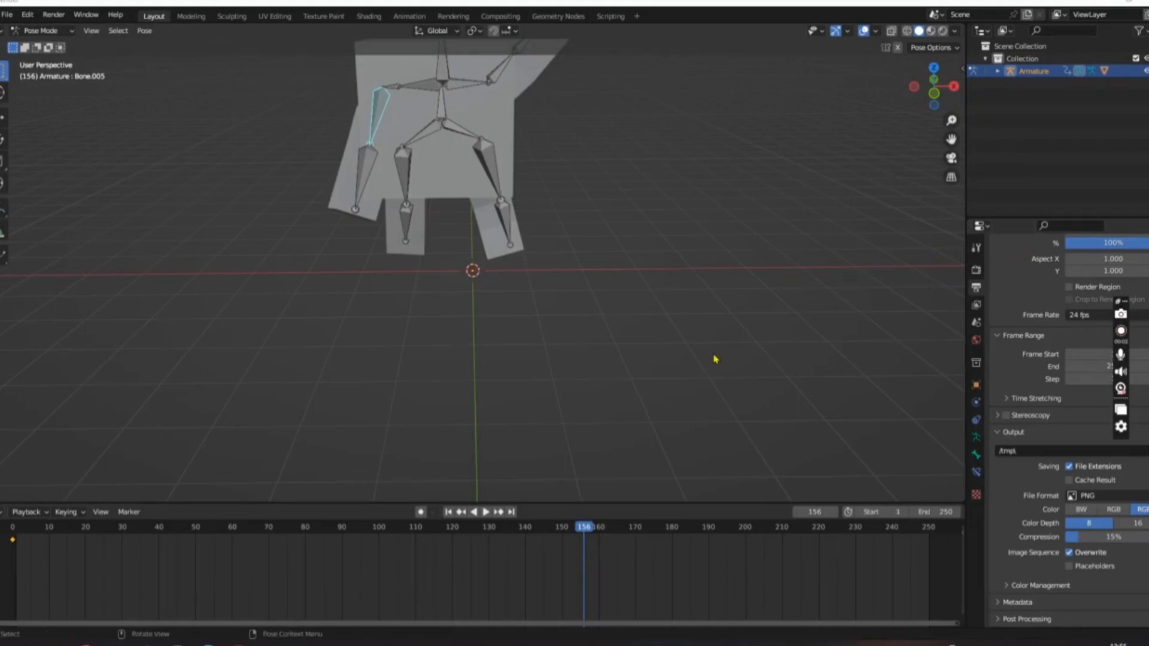
Step: Rewind the timeline to frame 0 and play the arm animation, stopping at frame 101
{"action": "left_click_drag", "start_coordinate": [584, 526], "coordinate": [11, 526]}
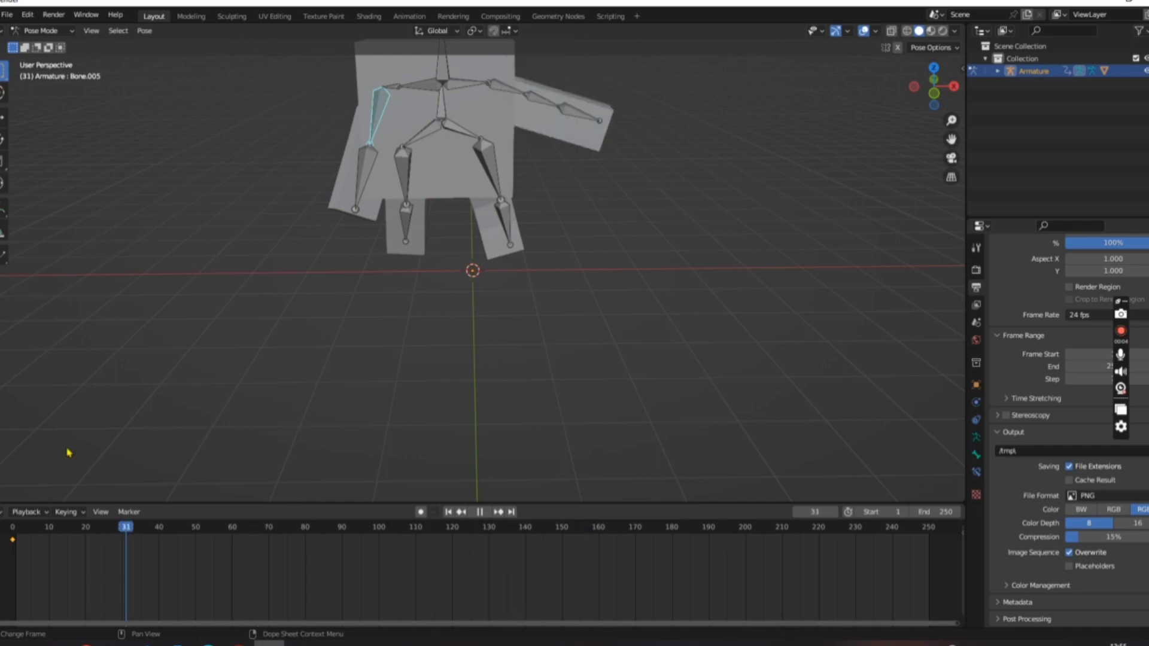
{"action": "key", "text": "space"}
{"action": "key", "text": "space"}
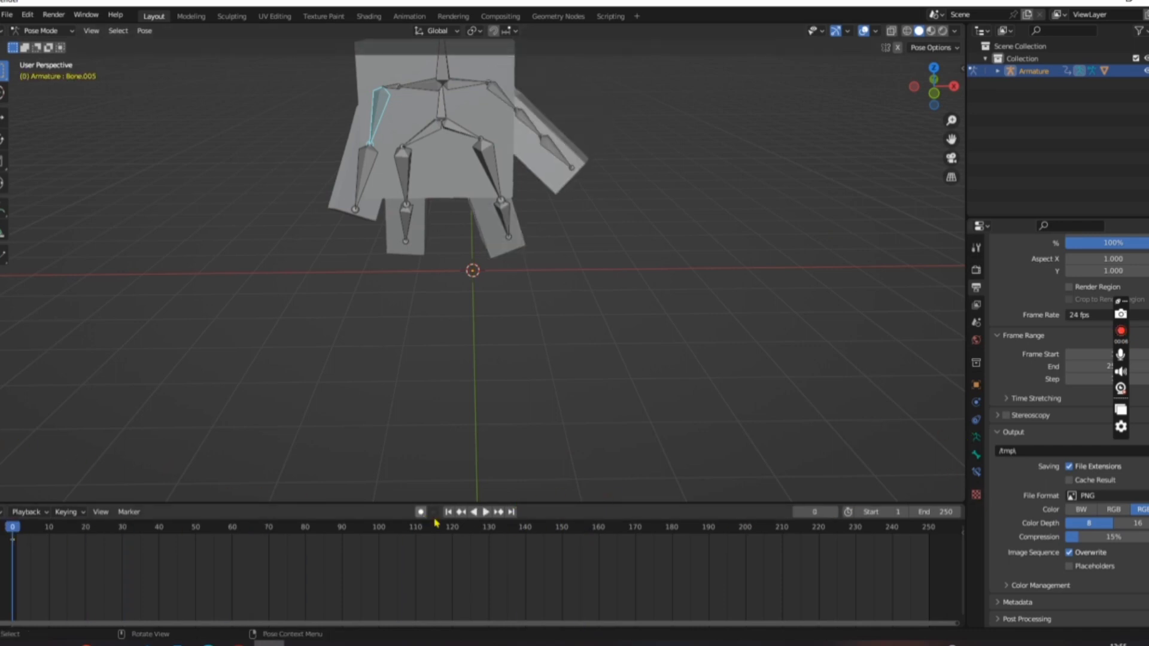
{"action": "left_click", "coordinate": [486, 513]}
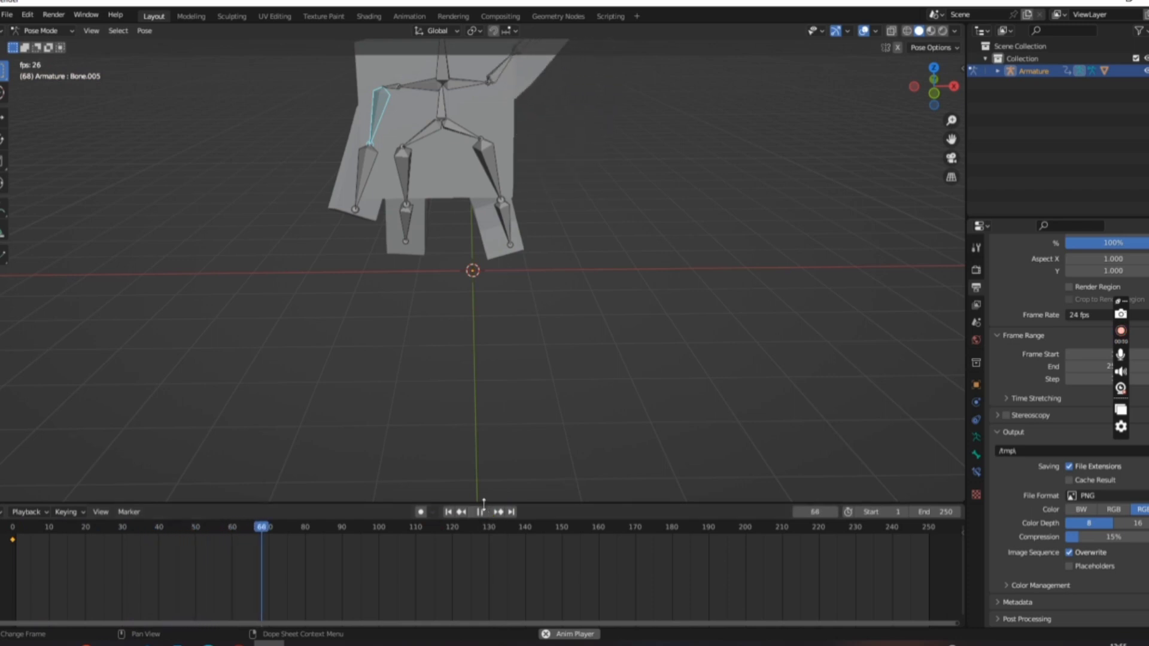
{"action": "left_click", "coordinate": [486, 513]}
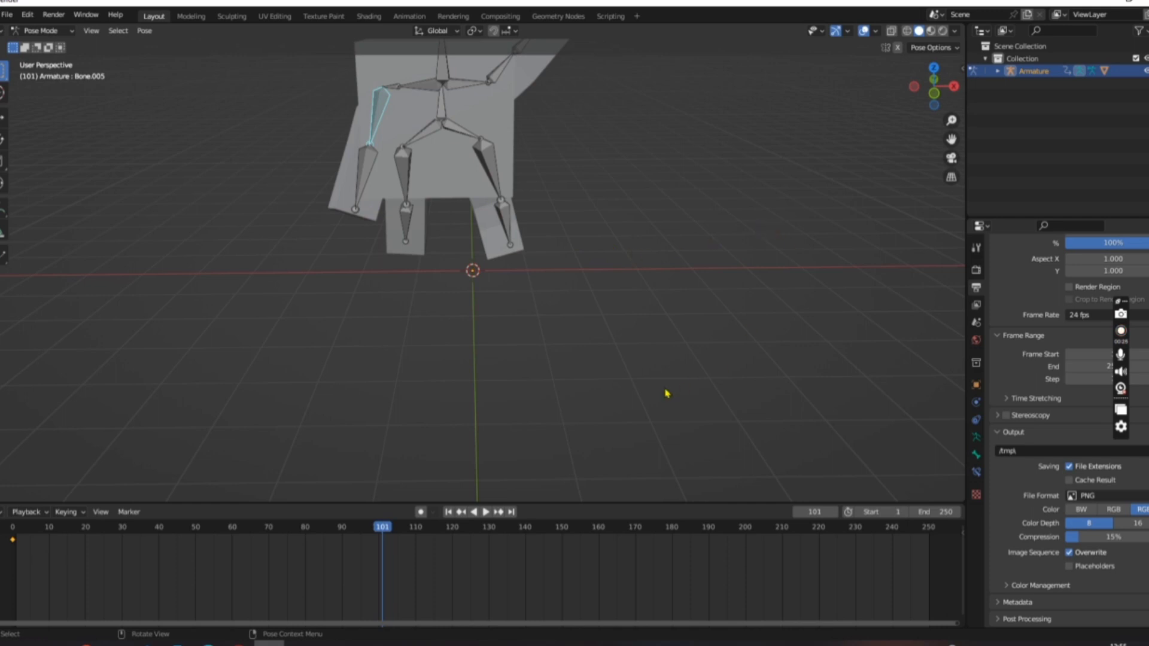
Step: Open the N sidebar and move through the Animation, View and Tool tabs to the Item tab with the bone's transform
{"action": "key", "text": "n"}
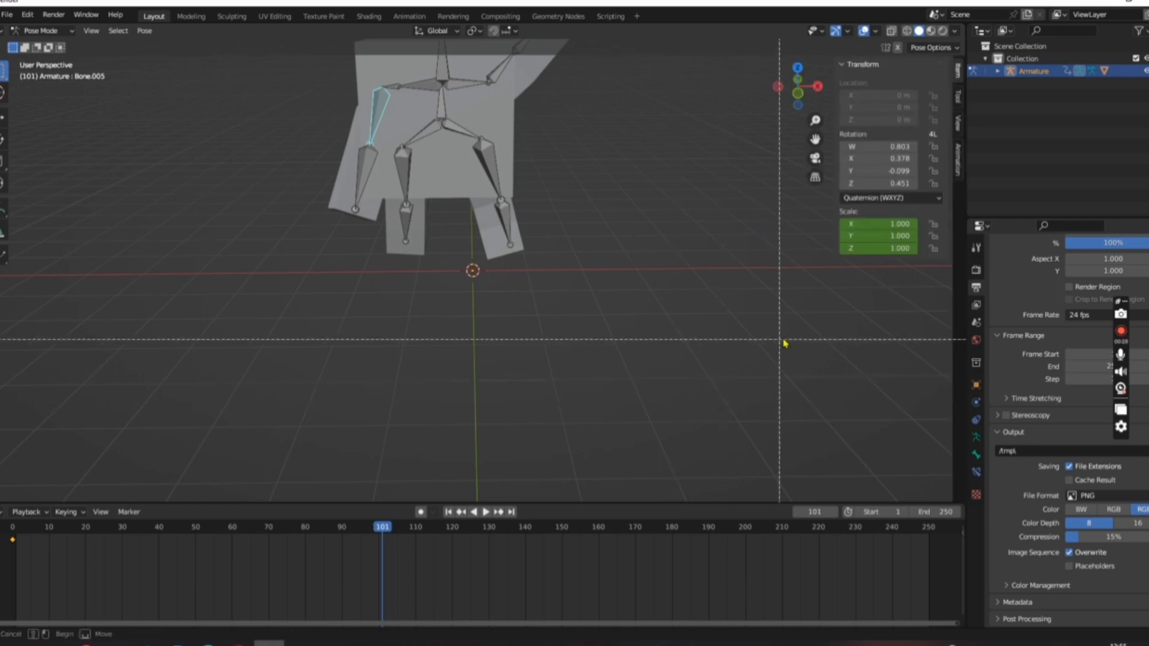
{"action": "right_click", "coordinate": [964, 149]}
{"action": "left_click", "coordinate": [973, 160]}
{"action": "key", "text": "Escape"}
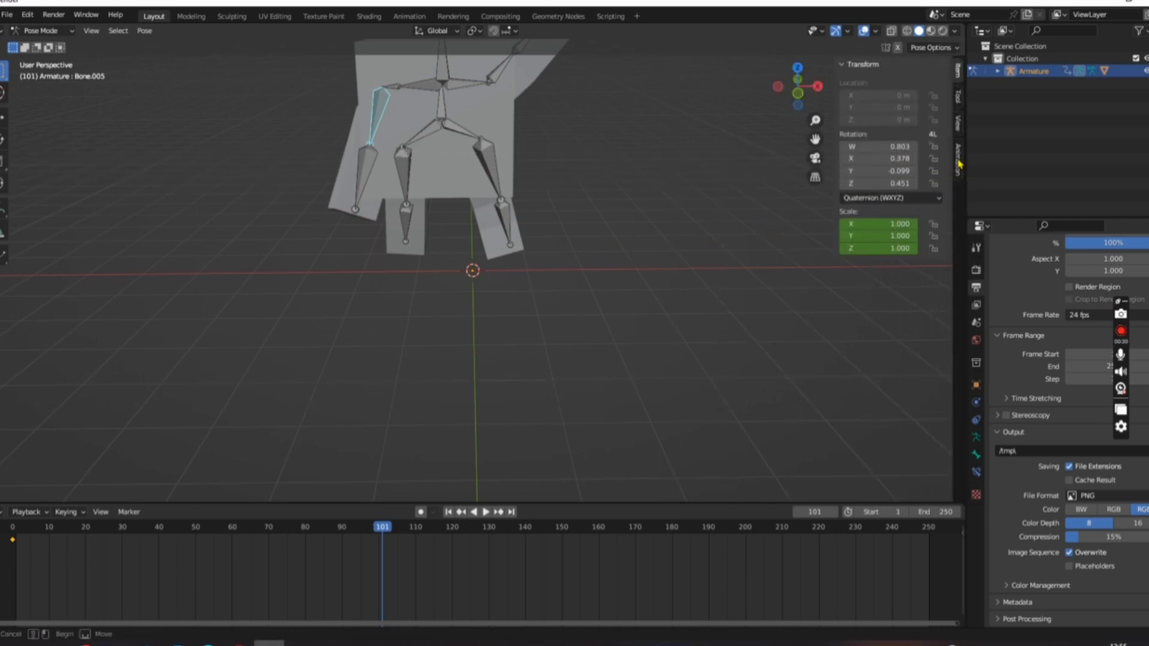
{"action": "left_click", "coordinate": [958, 160]}
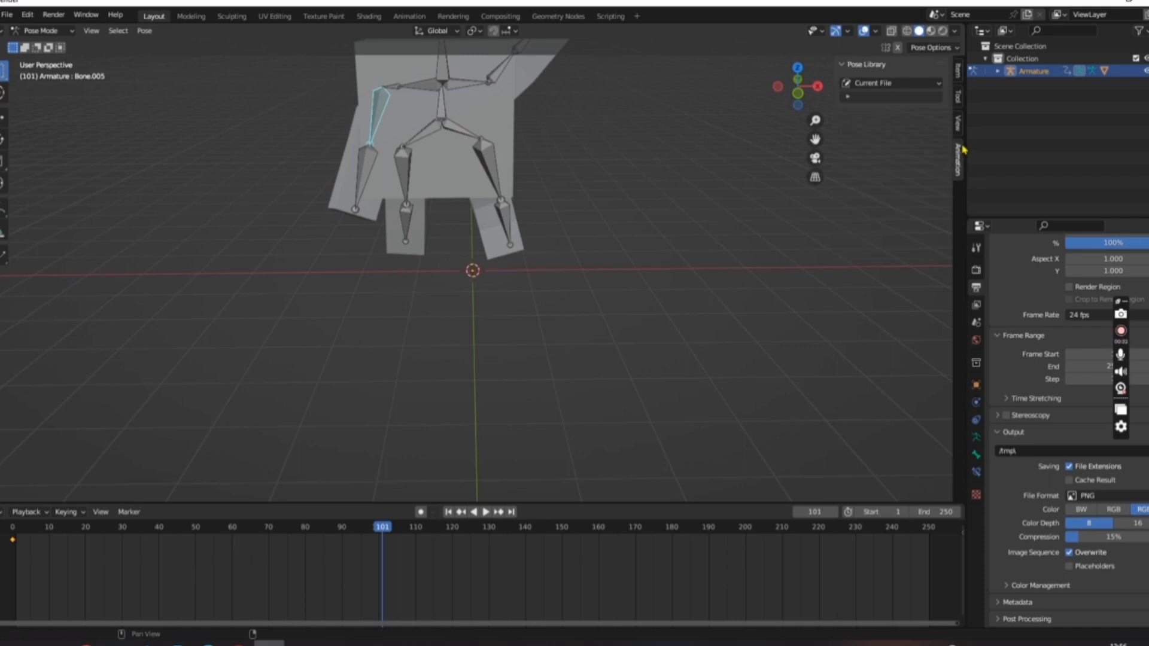
{"action": "left_click", "coordinate": [962, 126]}
{"action": "left_click", "coordinate": [961, 102]}
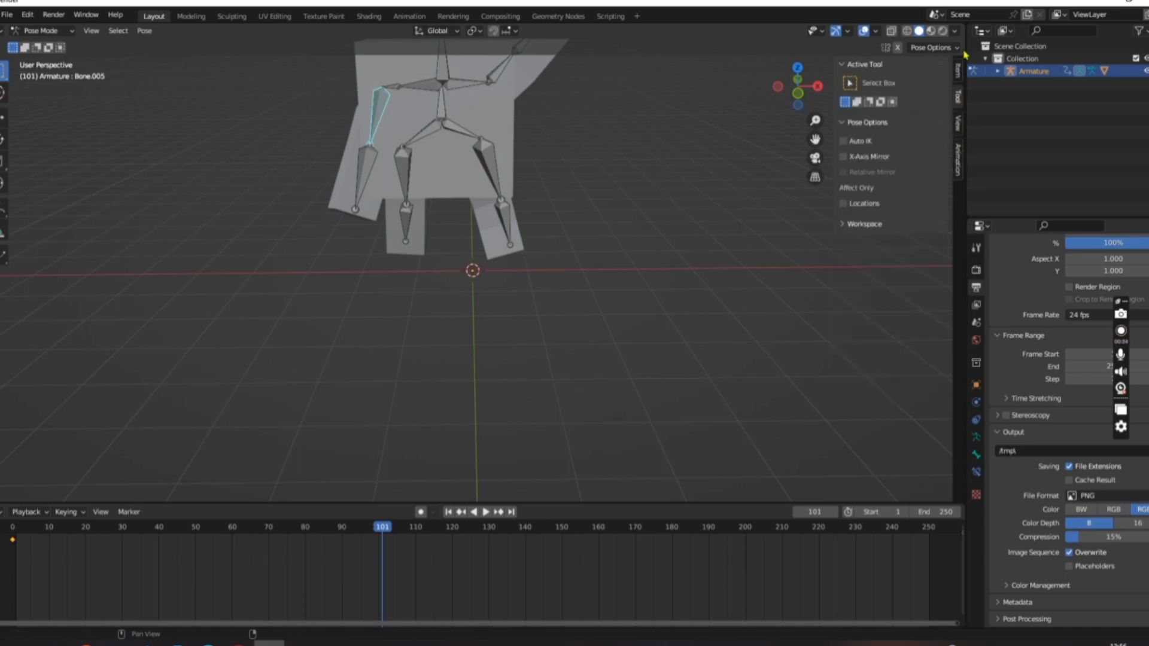
{"action": "left_click", "coordinate": [959, 71]}
{"action": "left_click", "coordinate": [639, 196]}
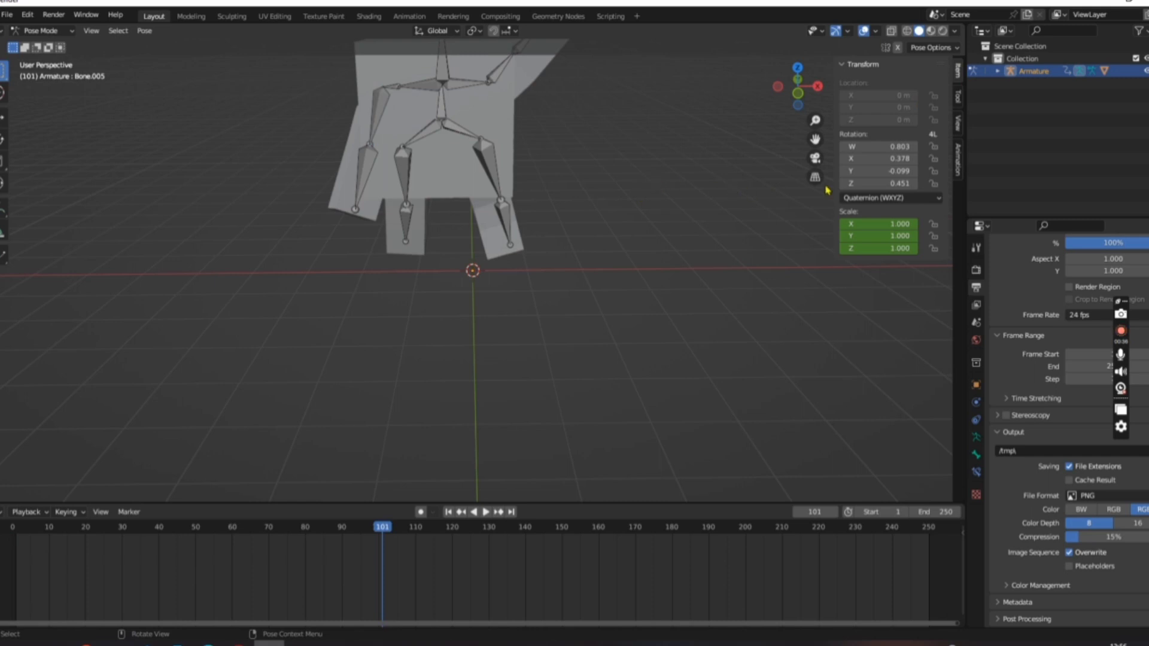